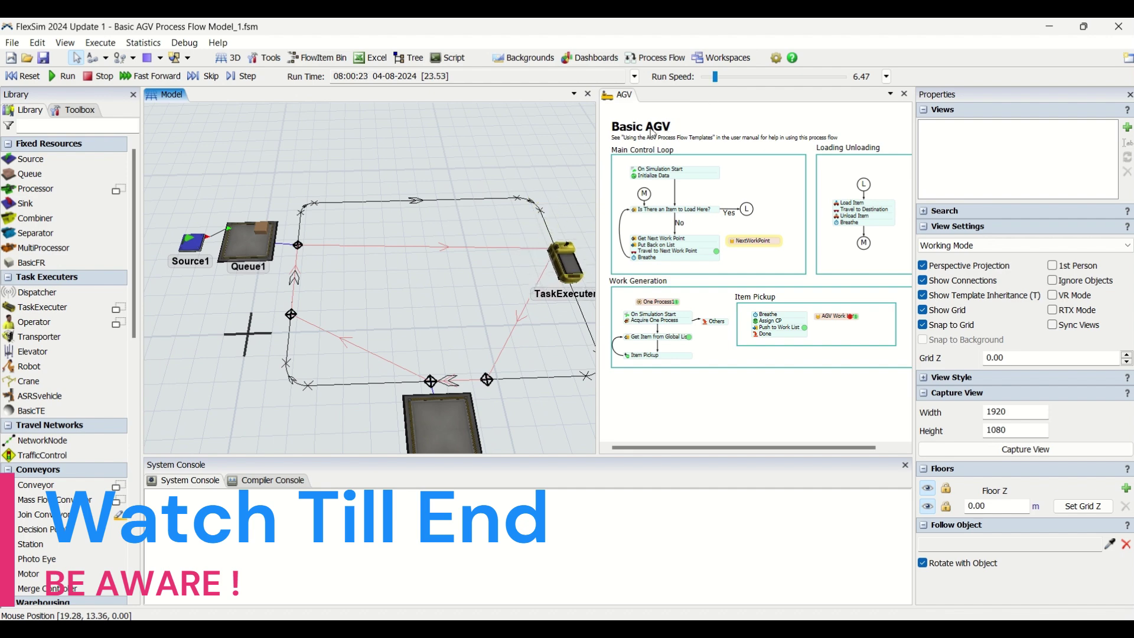
- Examine the running AGV model and its Basic AGV process flow, resizing the two views and checking the flow's properties
drag(599, 129, 787, 129)
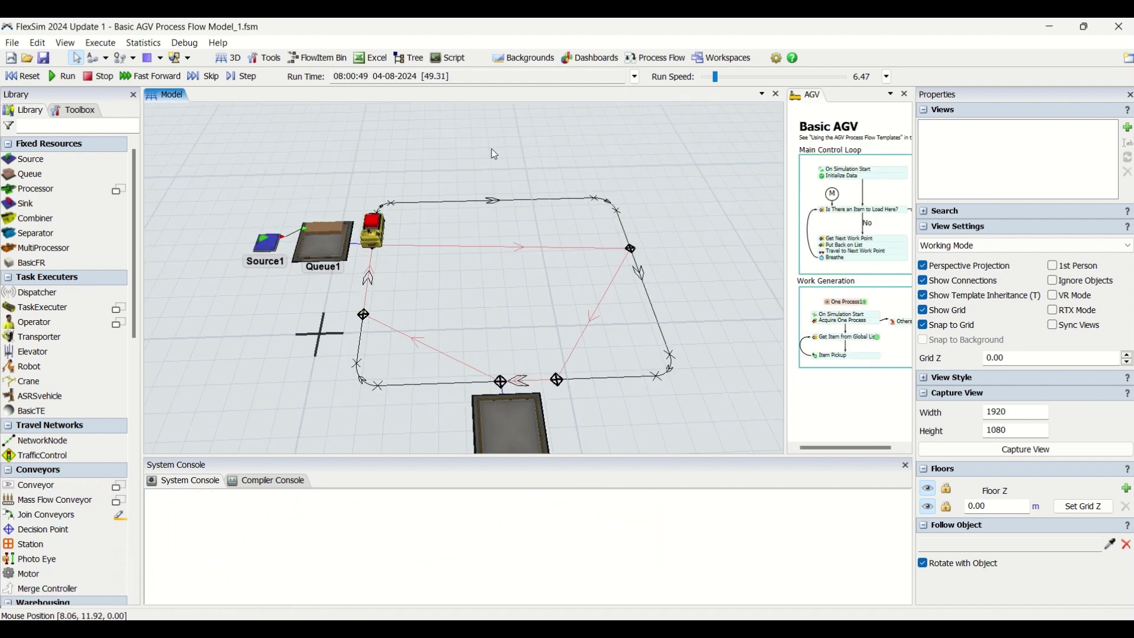
right_drag(463, 154, 470, 282)
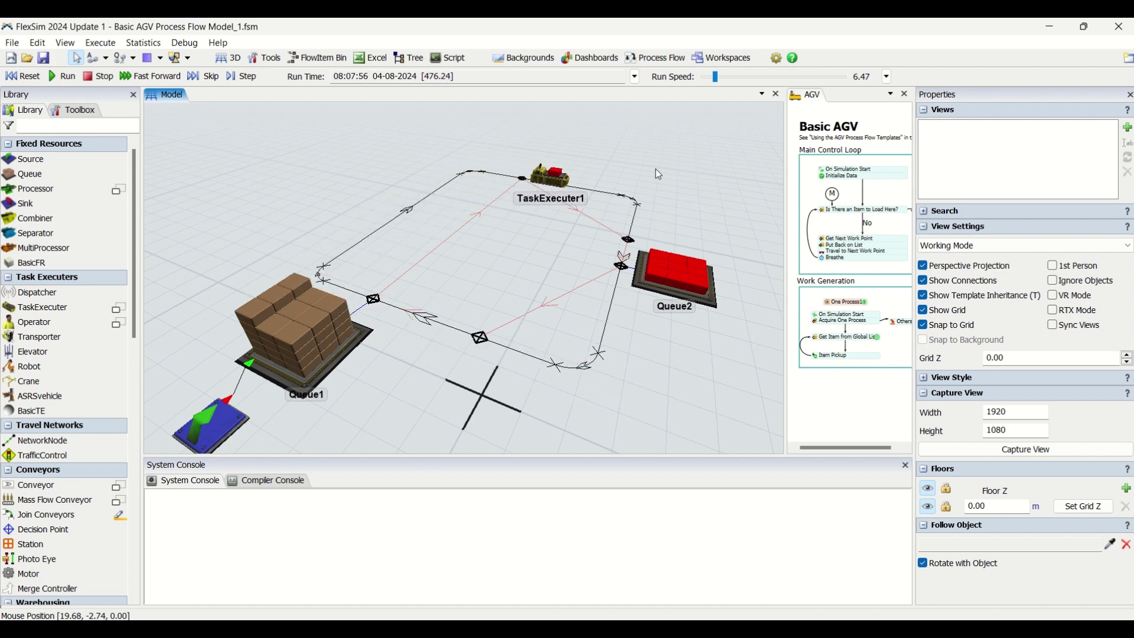
right_drag(668, 350, 531, 331)
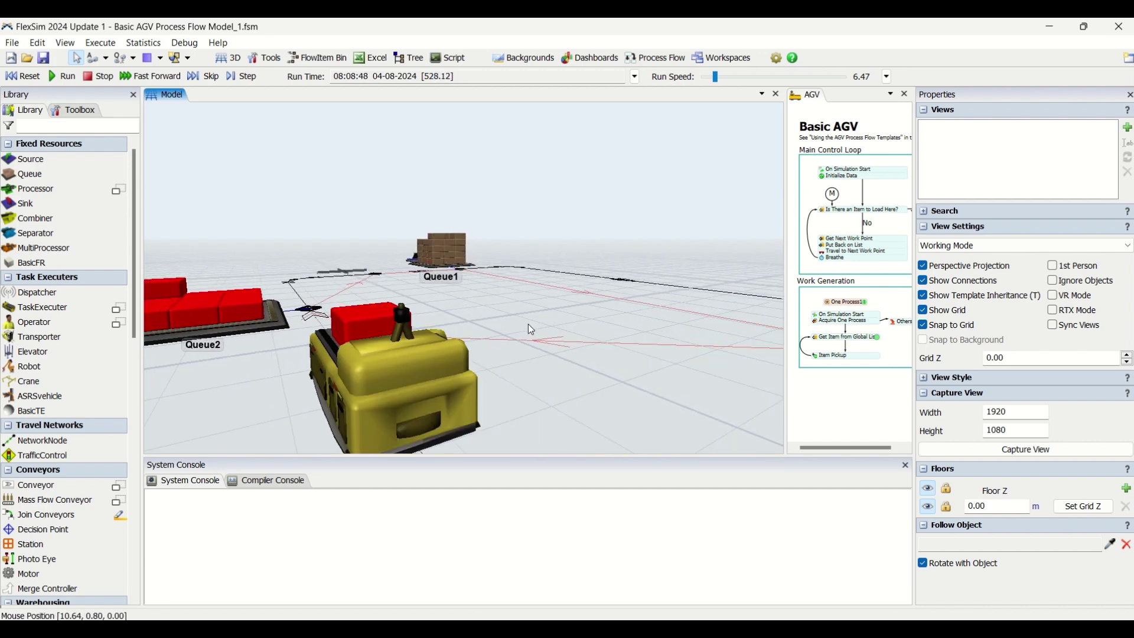
right_drag(500, 320, 549, 345)
drag(572, 290, 488, 293)
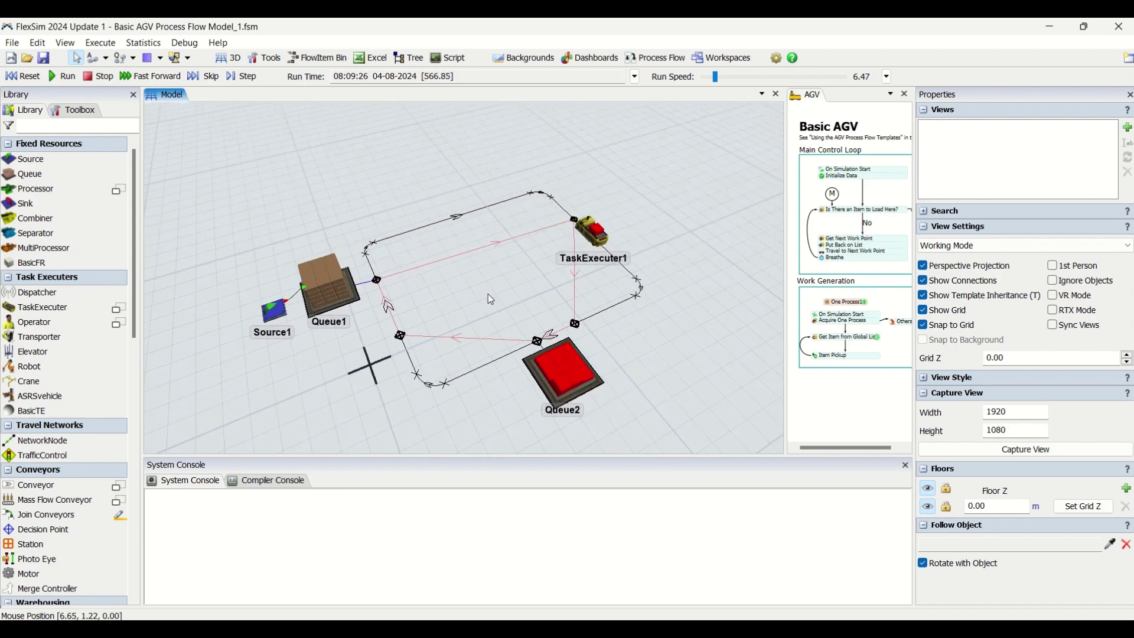
drag(787, 143, 572, 149)
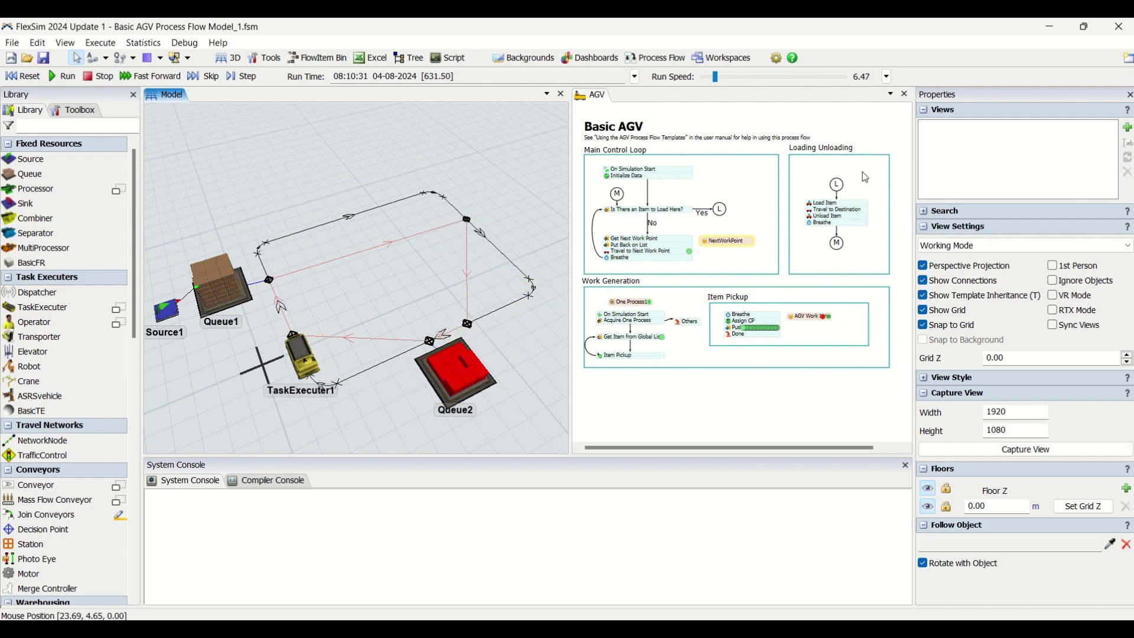
click(858, 135)
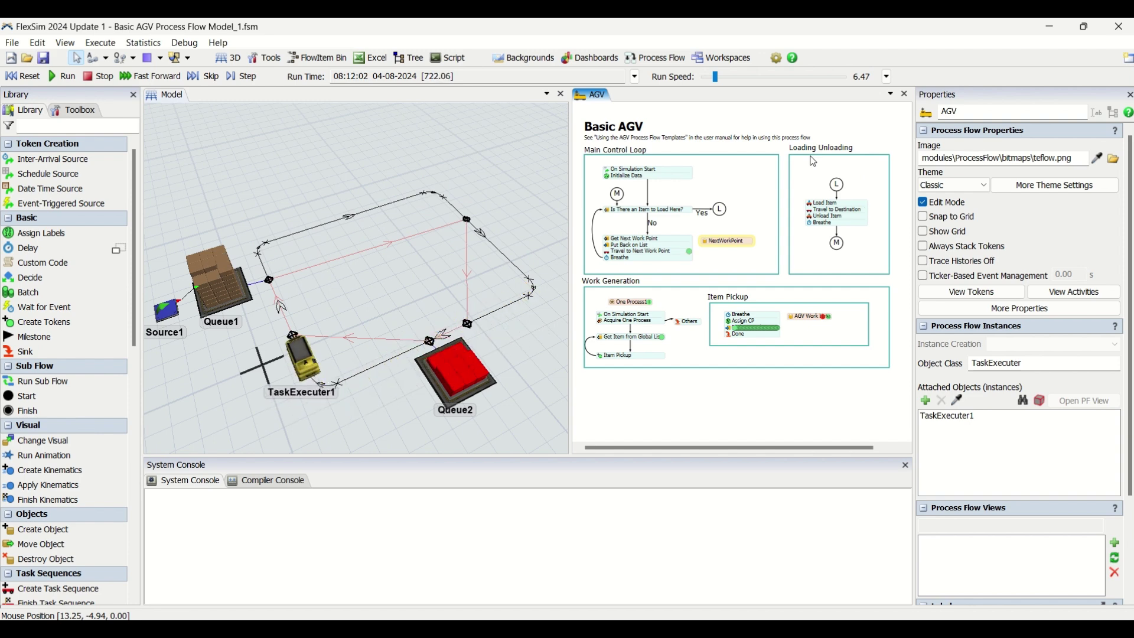
click(366, 180)
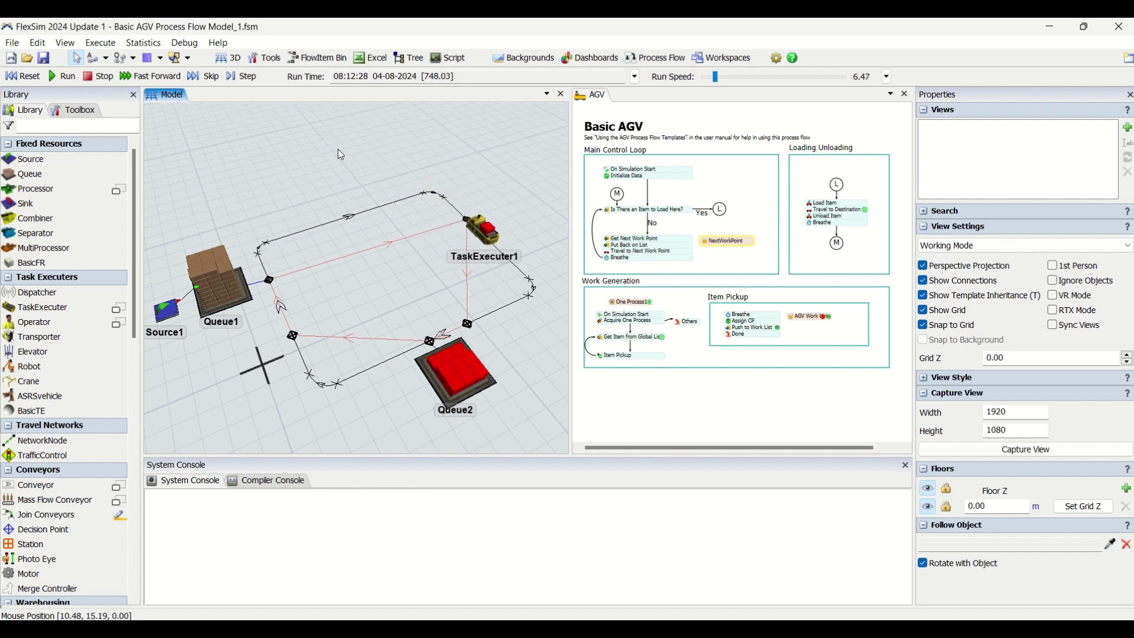
- Watch the AGV carry items from Queue1 to Queue2 around its loop, from several viewing angles
right_drag(352, 160, 341, 157)
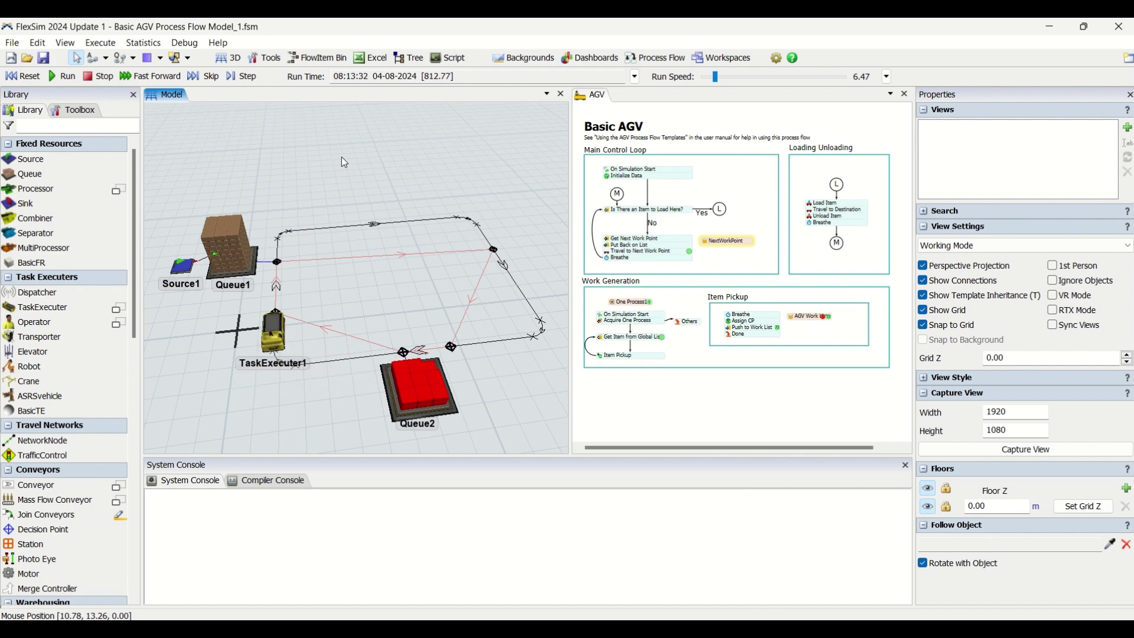
right_drag(372, 302, 388, 296)
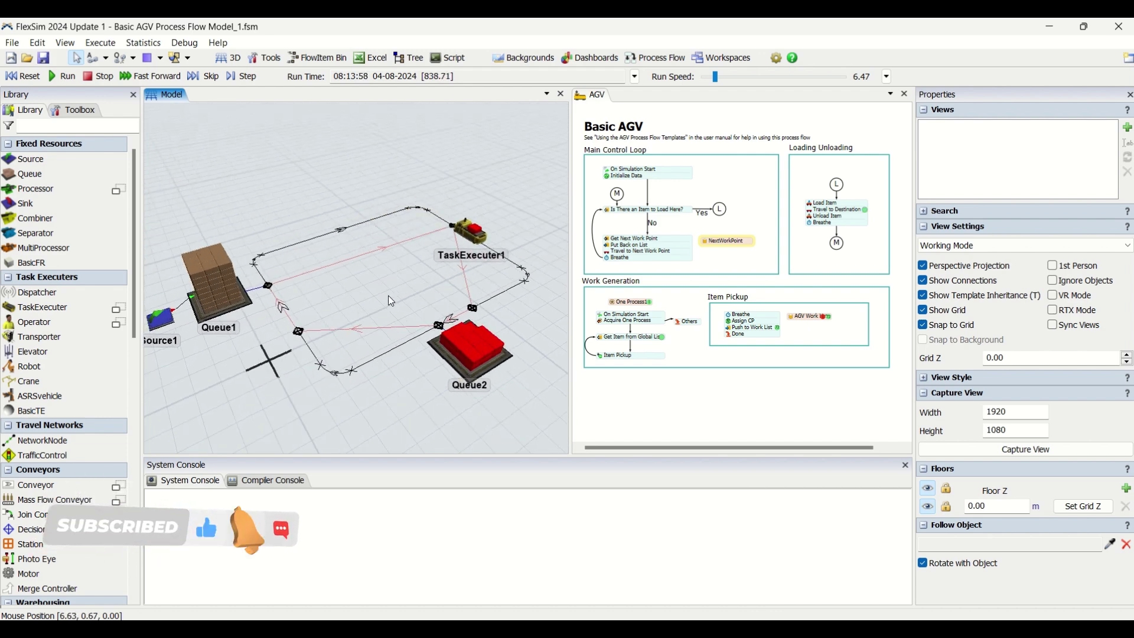
scroll(389, 296, up, 2)
mouse_move(384, 293)
right_down()
mouse_move(362, 294)
mouse_move(372, 299)
right_up()
scroll(374, 300, down, 2)
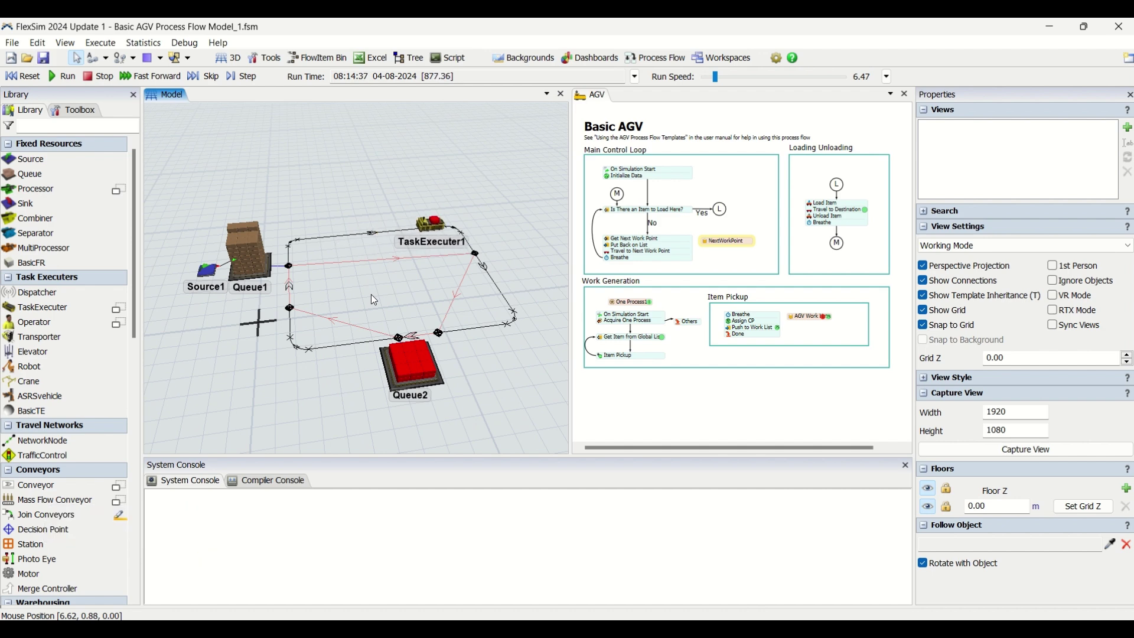
drag(373, 299, 371, 309)
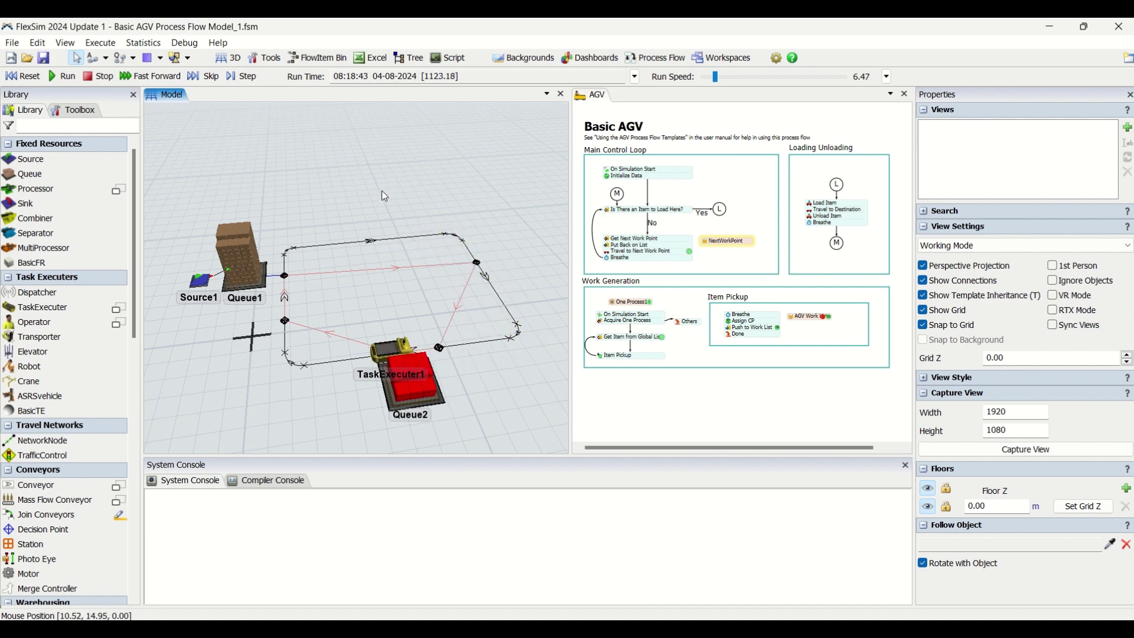
mouse_move(371, 196)
right_down()
mouse_move(487, 193)
mouse_move(360, 195)
right_up()
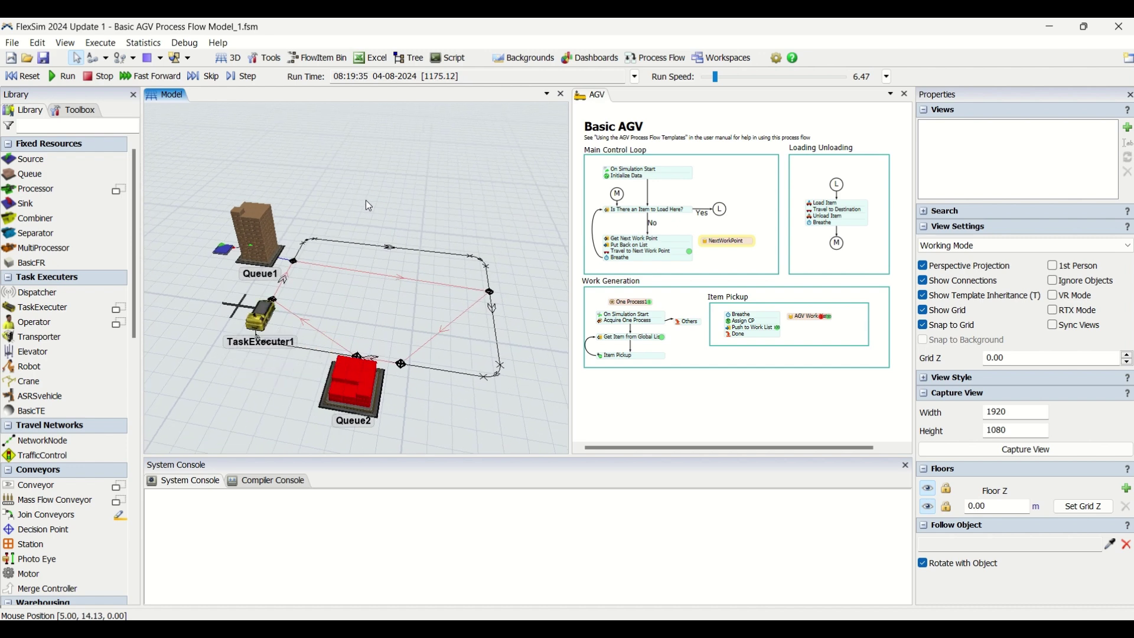
scroll(345, 293, up, 3)
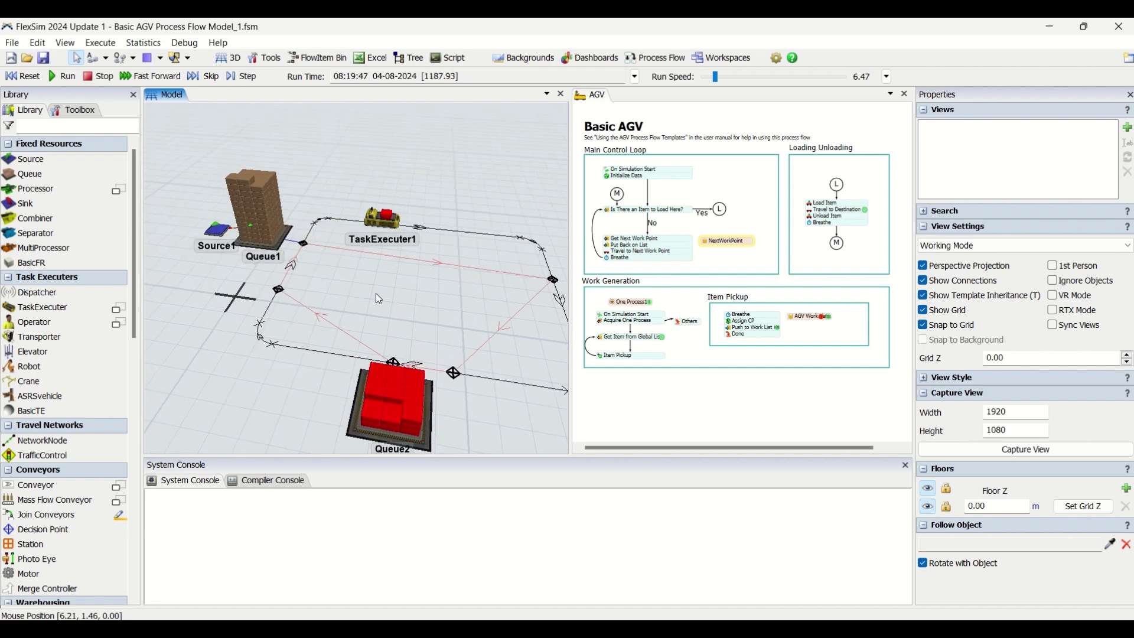
right_drag(432, 321, 374, 304)
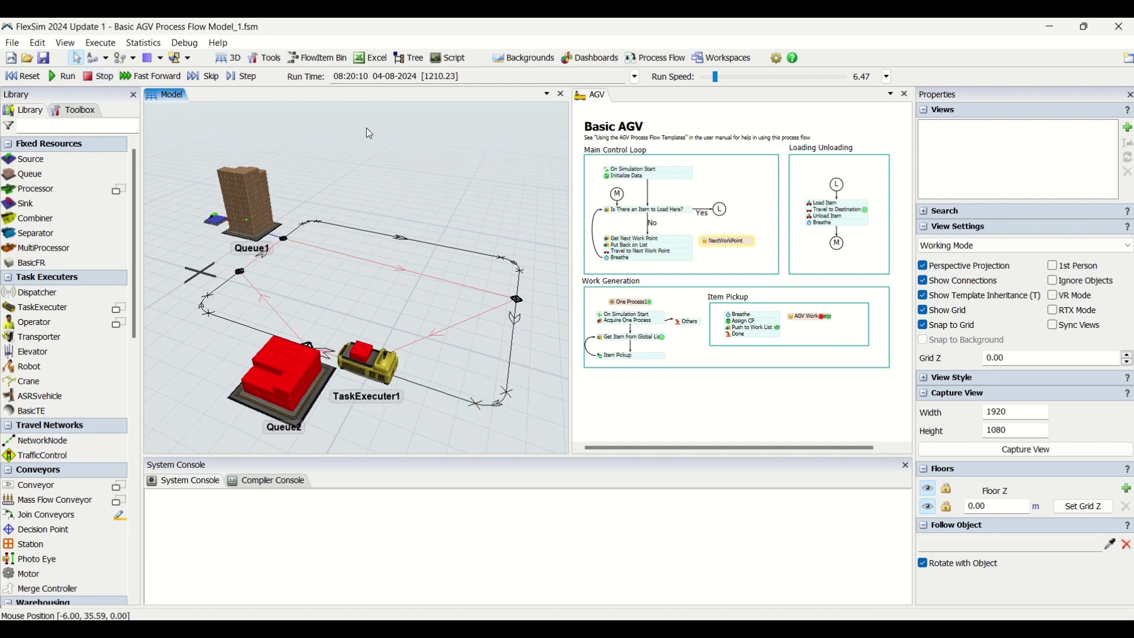
- Reset the simulation and view the AGV layout from above with the model's Toolbox contents displayed
click(24, 77)
click(76, 110)
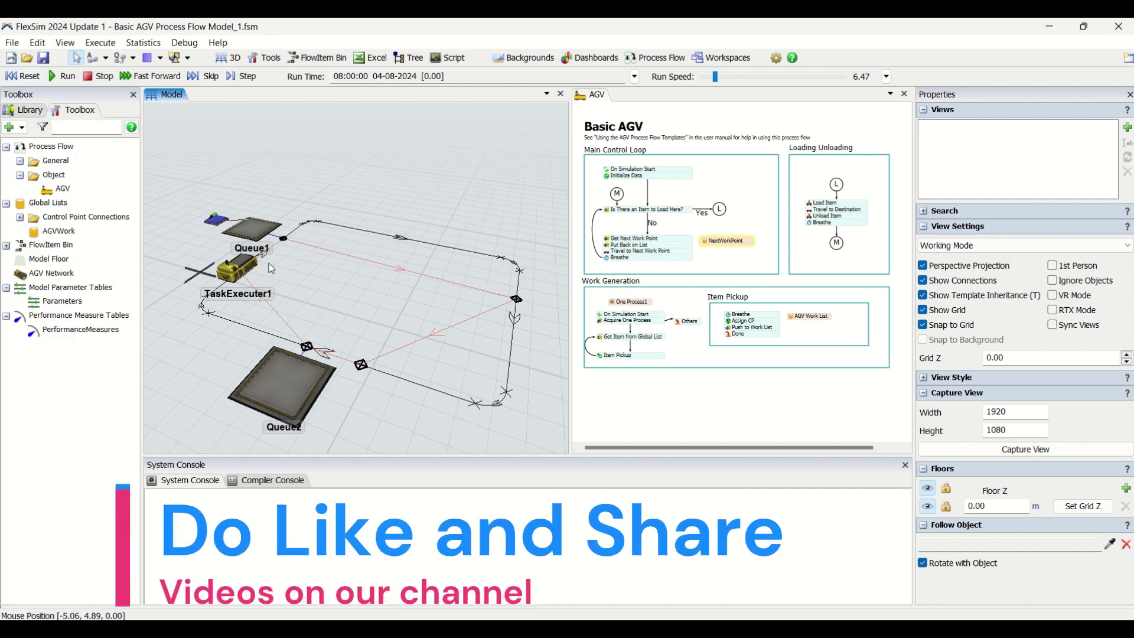
right_drag(373, 303, 388, 284)
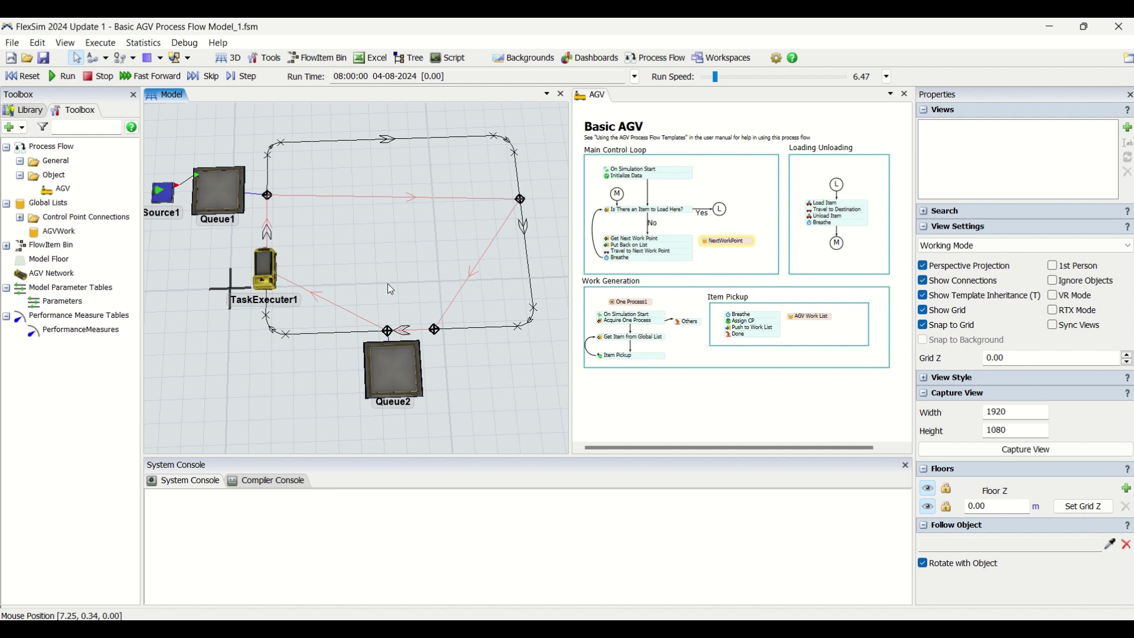
drag(409, 252, 433, 257)
scroll(435, 260, down, 3)
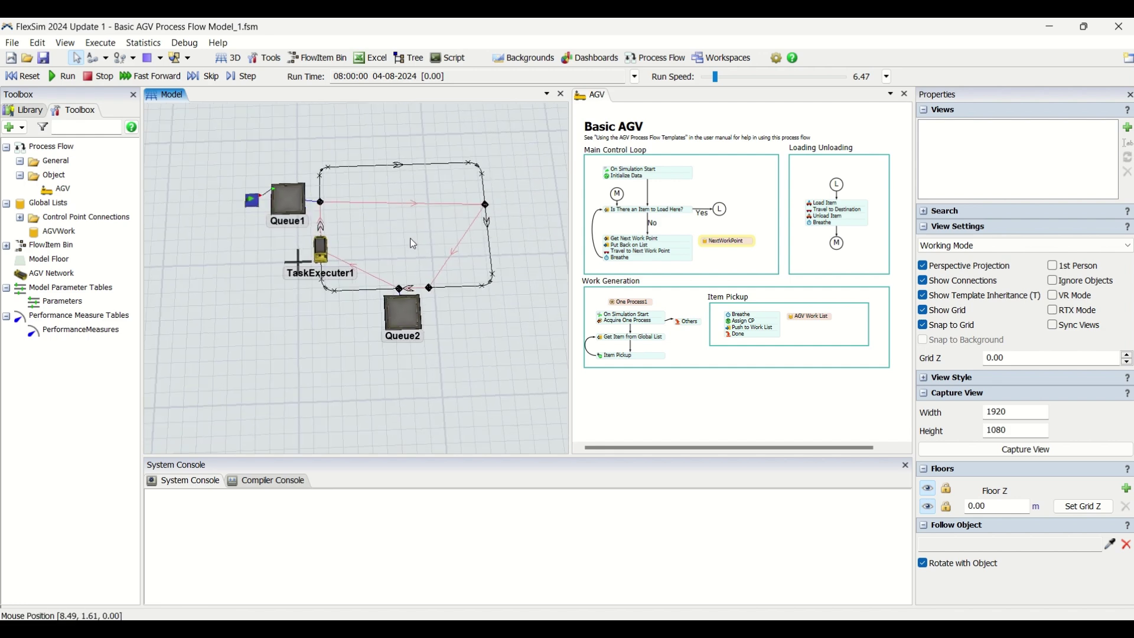
- Examine the free floor area below the AGV loop and the whole Basic AGV process flow
scroll(404, 239, up, 4)
scroll(385, 236, down, 2)
drag(385, 235, 493, 203)
drag(374, 315, 352, 143)
right_click(382, 274)
key(Escape)
scroll(452, 267, down, 2)
right_drag(452, 267, 455, 296)
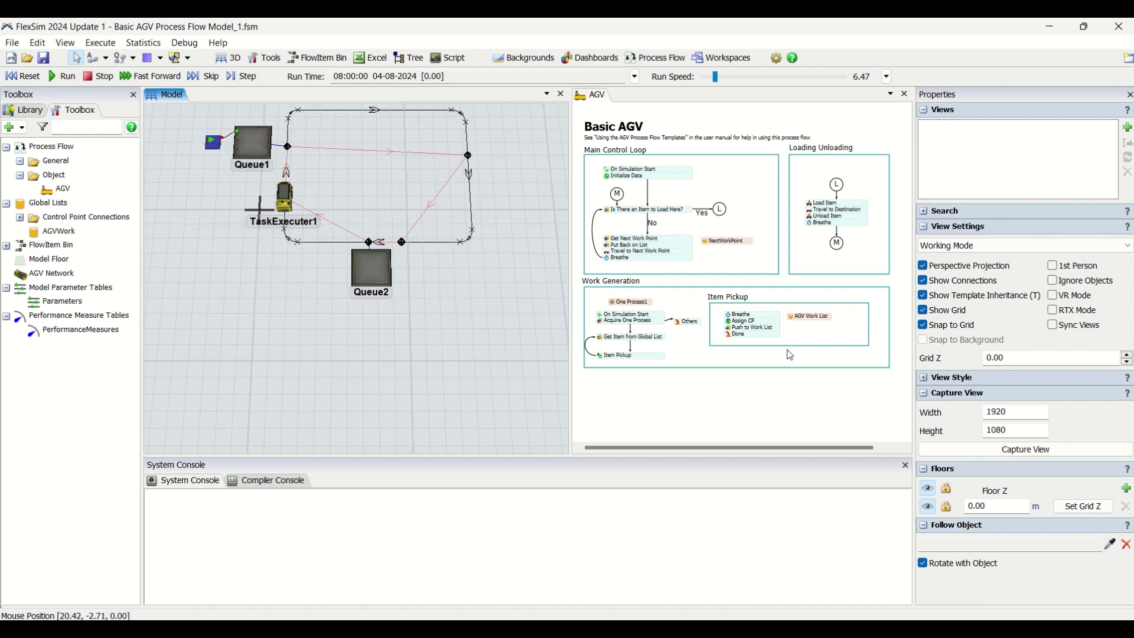
scroll(666, 260, down, 1)
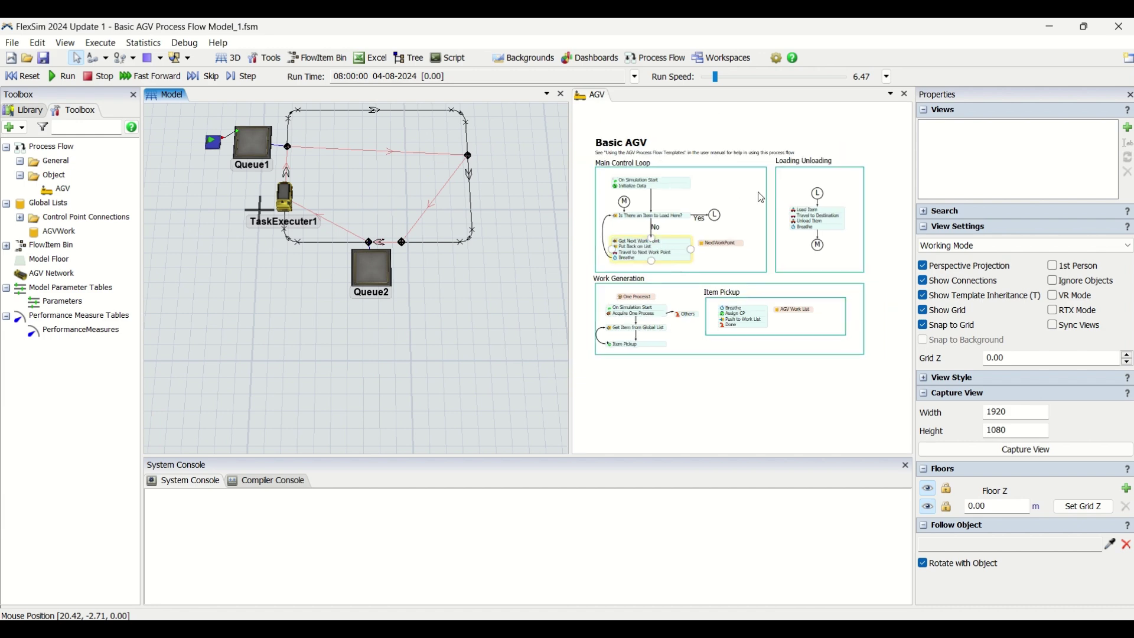
drag(283, 352, 283, 371)
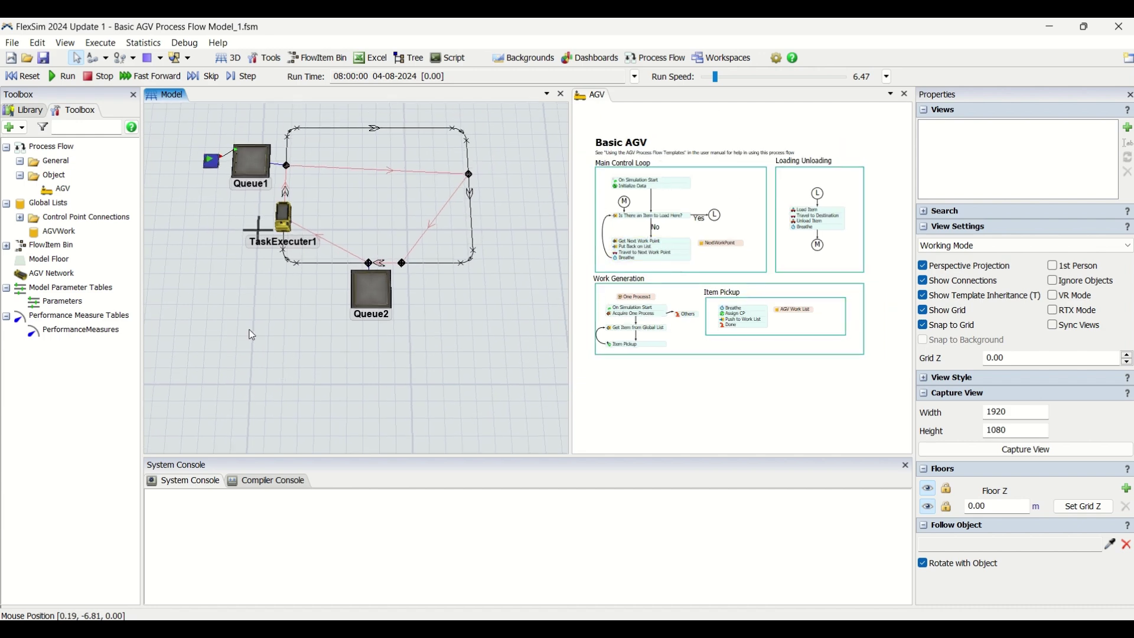
- Add a new Source with a Queue beside it in the empty area below the AGV loop and connect the Source to the Queue
click(27, 110)
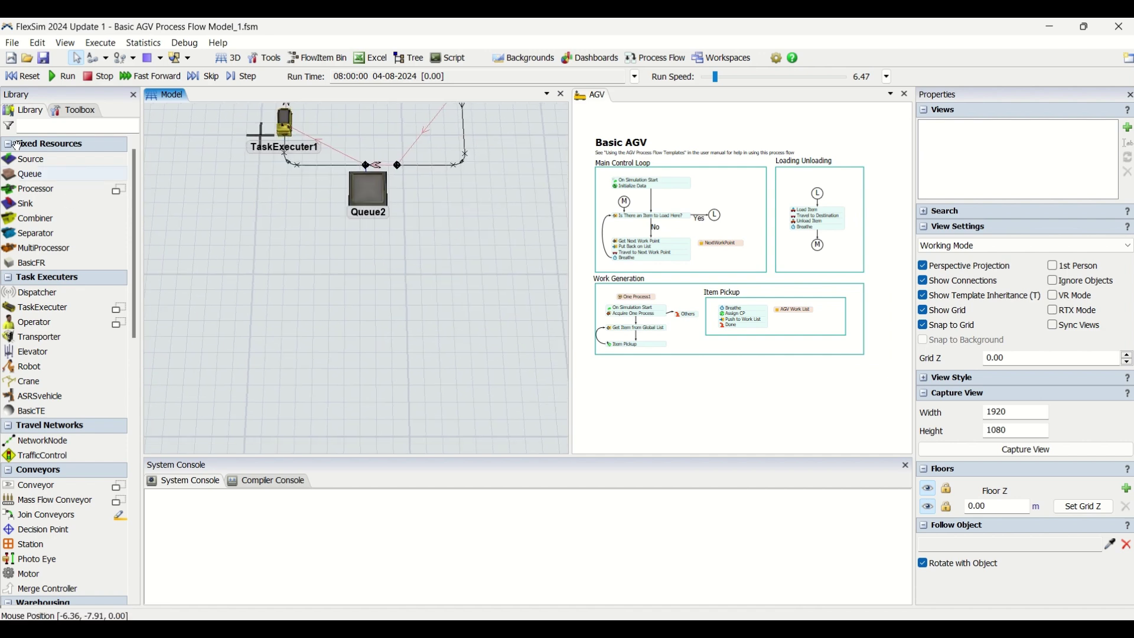
drag(21, 161, 192, 316)
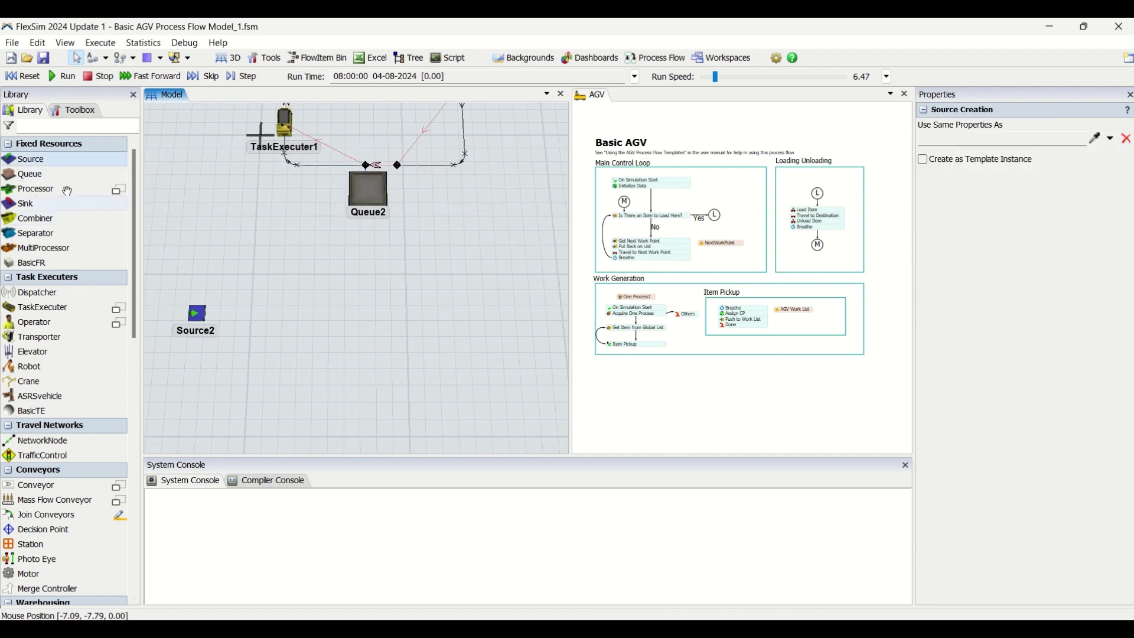
drag(43, 173, 237, 310)
click(190, 316)
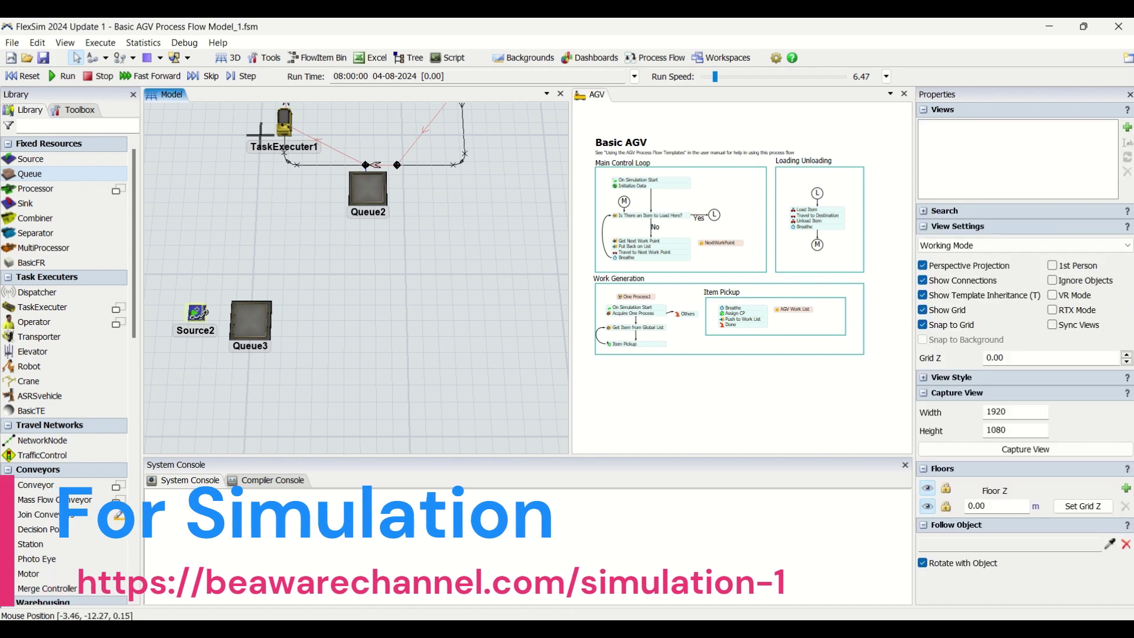
click(240, 322)
click(249, 324)
click(345, 279)
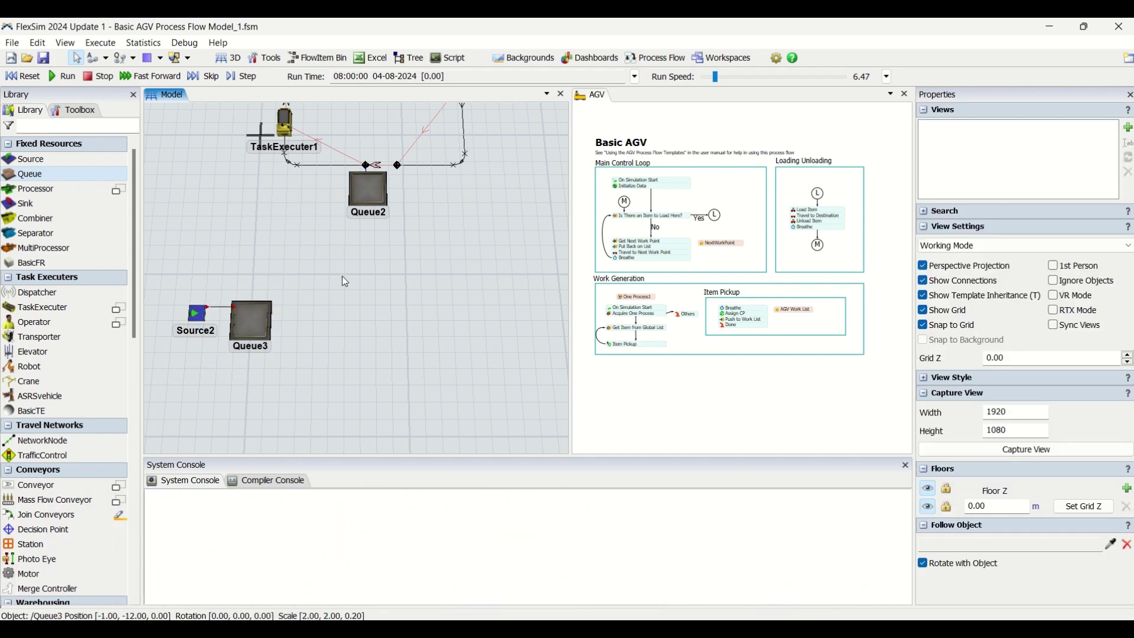
- Draw two parallel straight AGV paths, about 9 m and 8 m long, running in opposite directions beside Queue3
drag(346, 282, 278, 260)
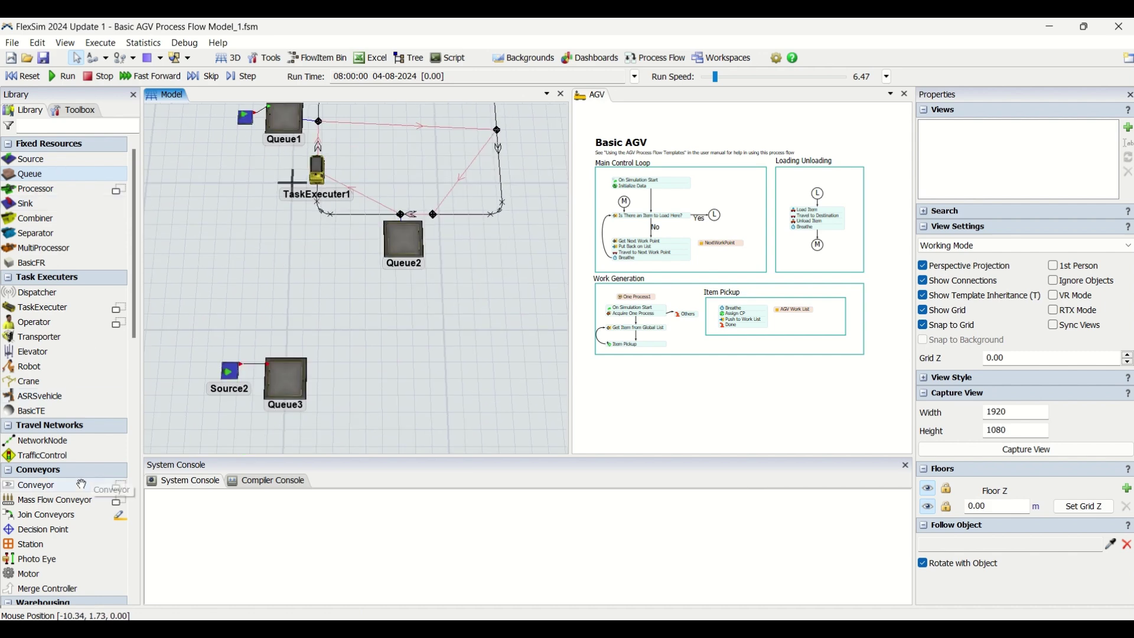
scroll(83, 487, down, 5)
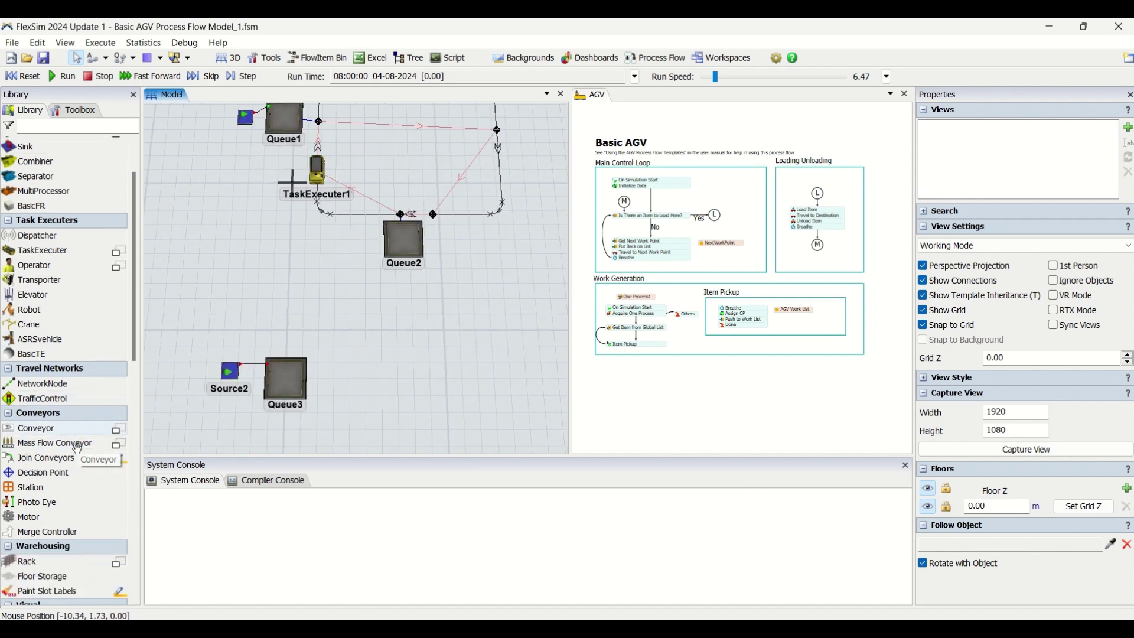
scroll(66, 369, down, 3)
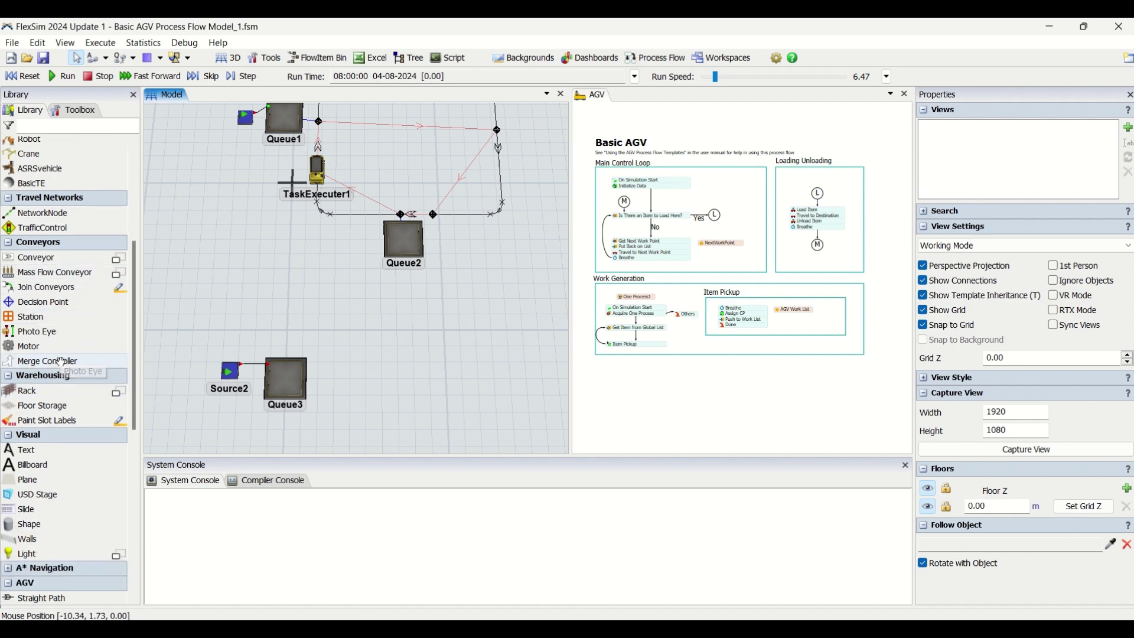
scroll(70, 353, up, 3)
scroll(89, 401, down, 11)
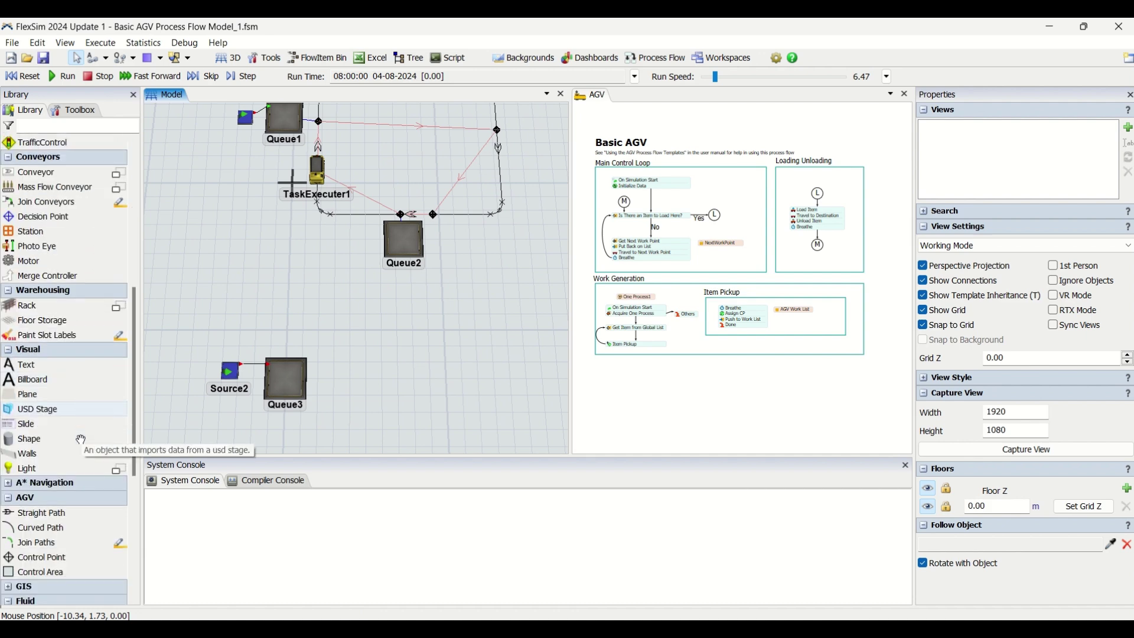
click(59, 372)
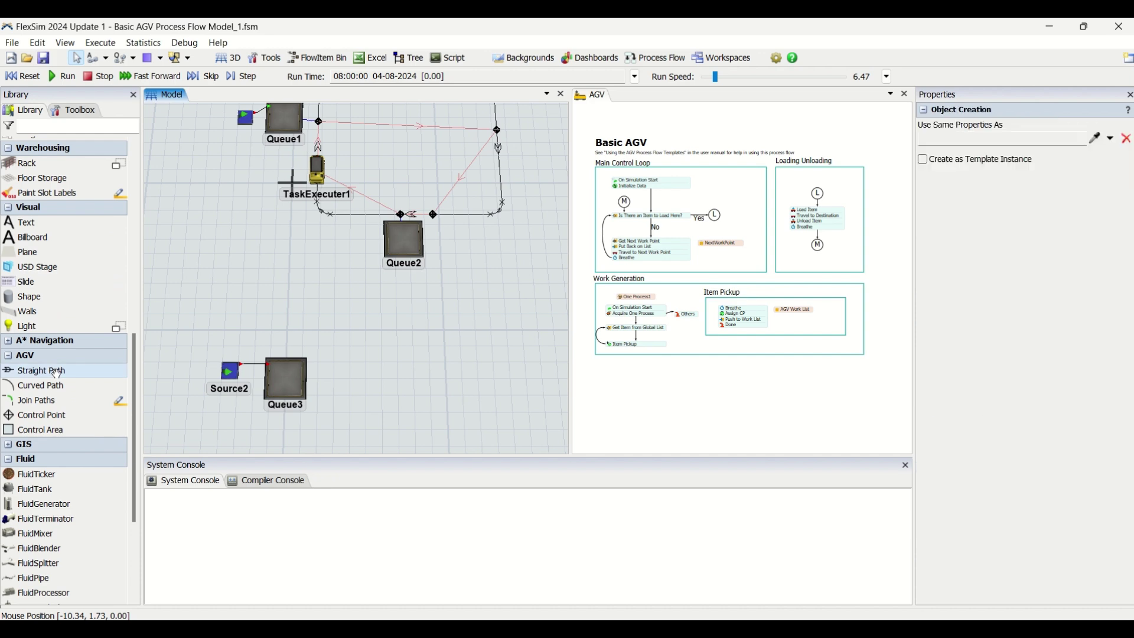
mouse_move(323, 349)
mouse_down()
mouse_move(476, 349)
mouse_move(339, 385)
mouse_up()
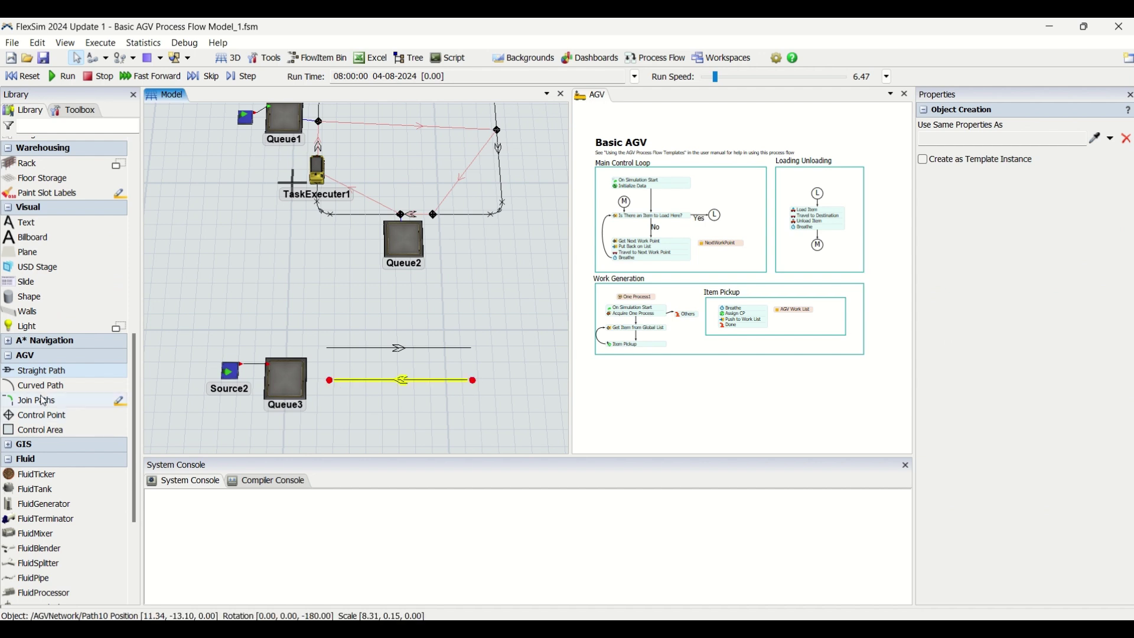
- Join the two new straight AGV paths at both ends to form a closed one-way loop
click(40, 386)
drag(476, 349, 438, 357)
click(46, 401)
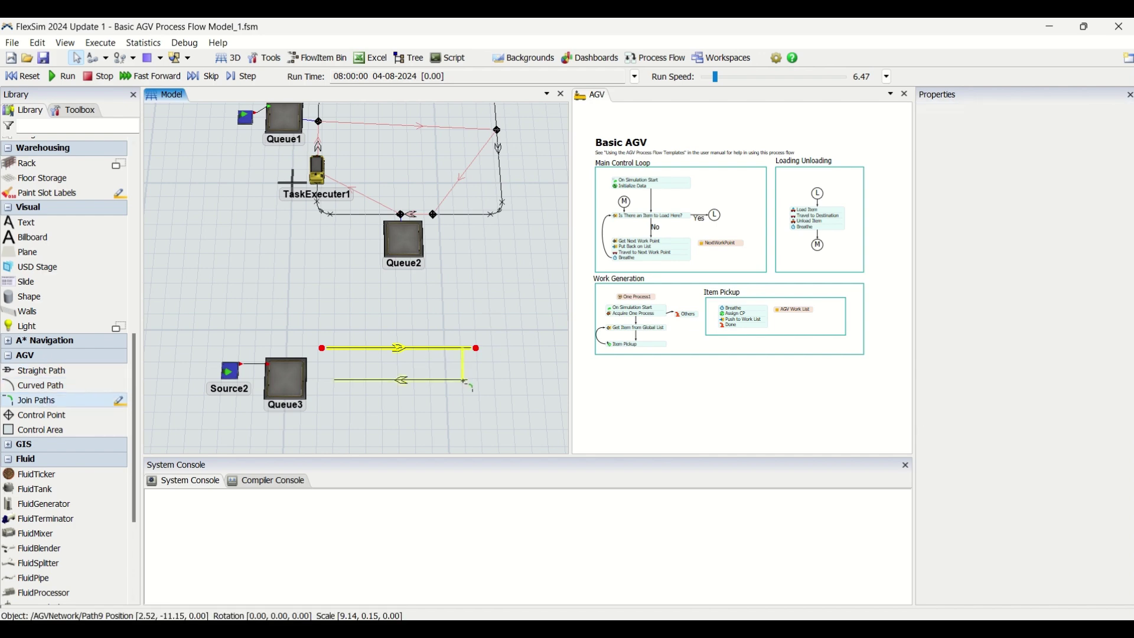
click(336, 383)
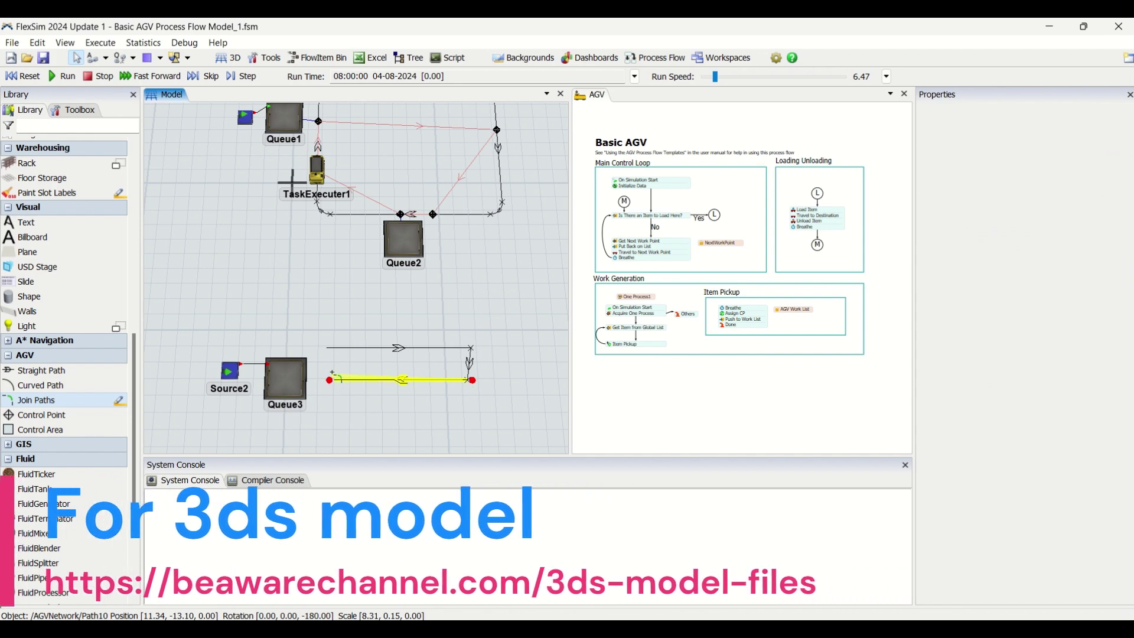
click(335, 349)
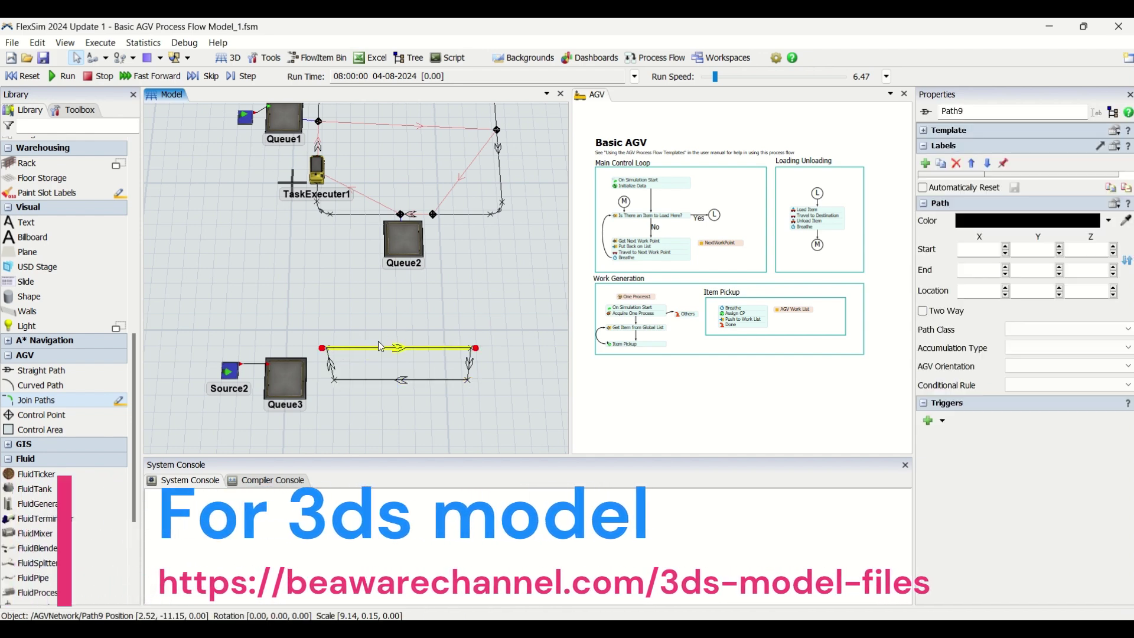
scroll(366, 336, up, 3)
scroll(384, 316, down, 3)
click(422, 290)
scroll(422, 290, down, 3)
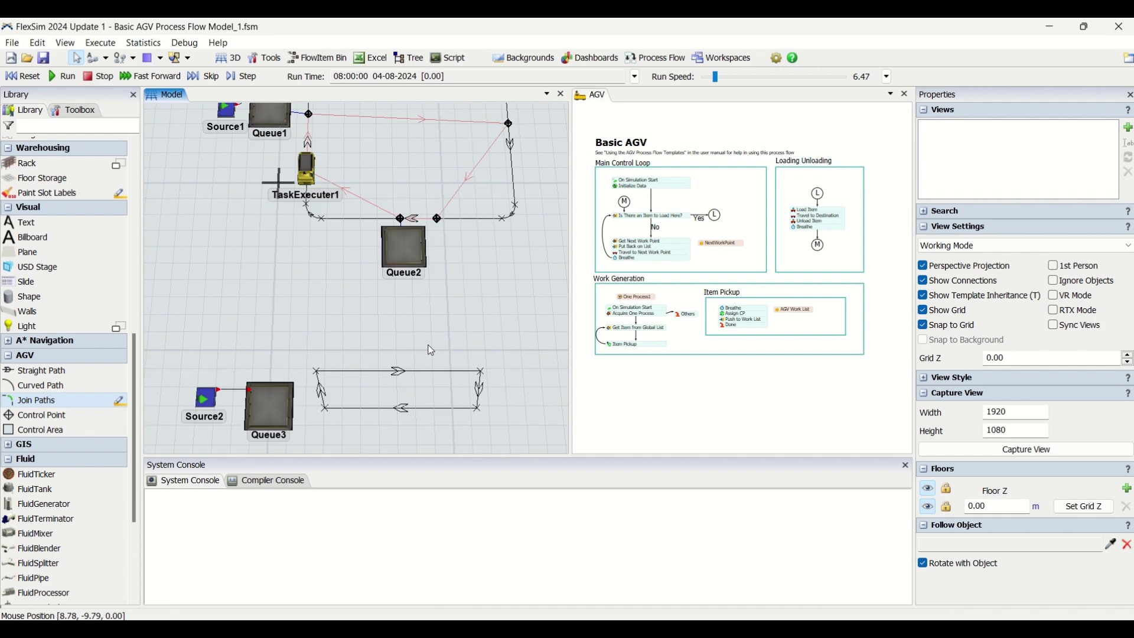
scroll(432, 323, up, 3)
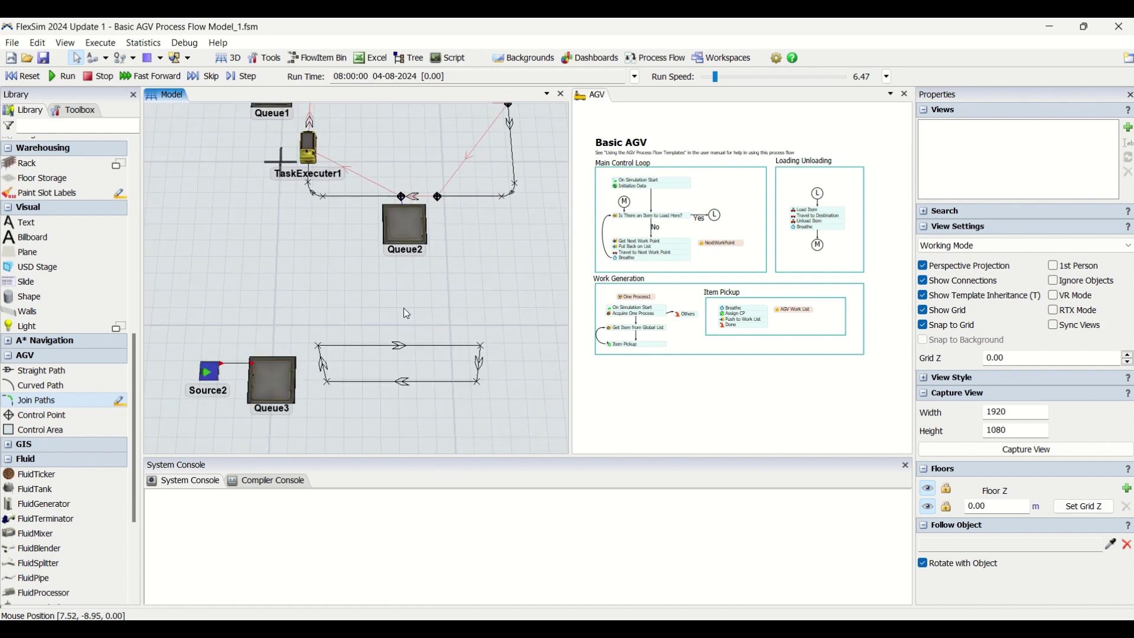
- Place one control point on each of the two short end paths of the new AGV loop beside Queue3
scroll(367, 313, down, 3)
scroll(369, 318, up, 3)
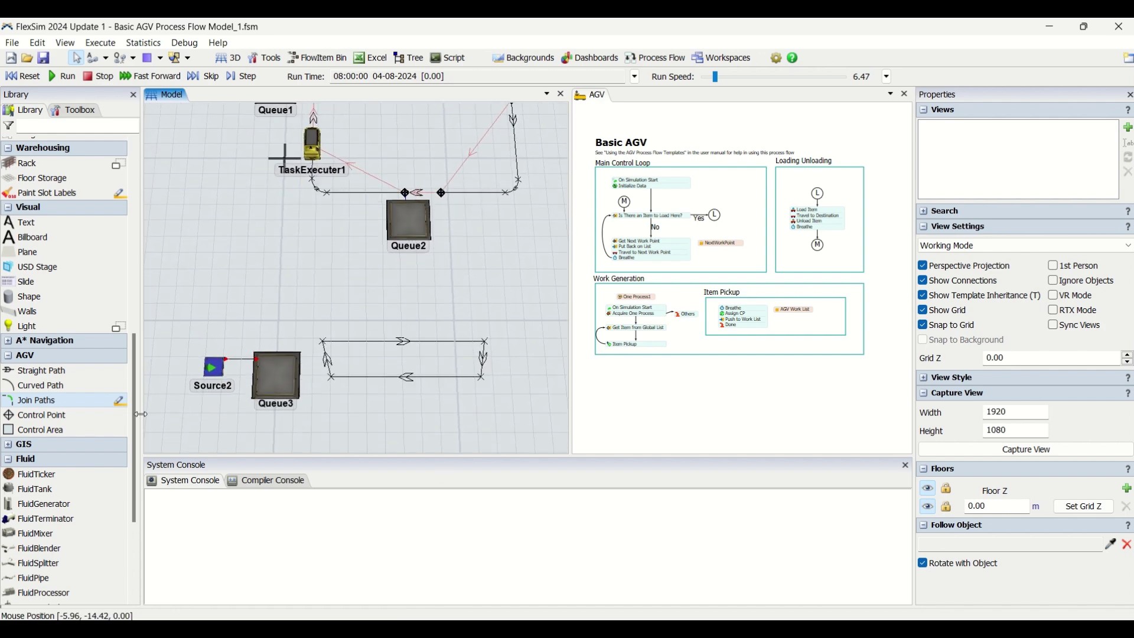
click(42, 415)
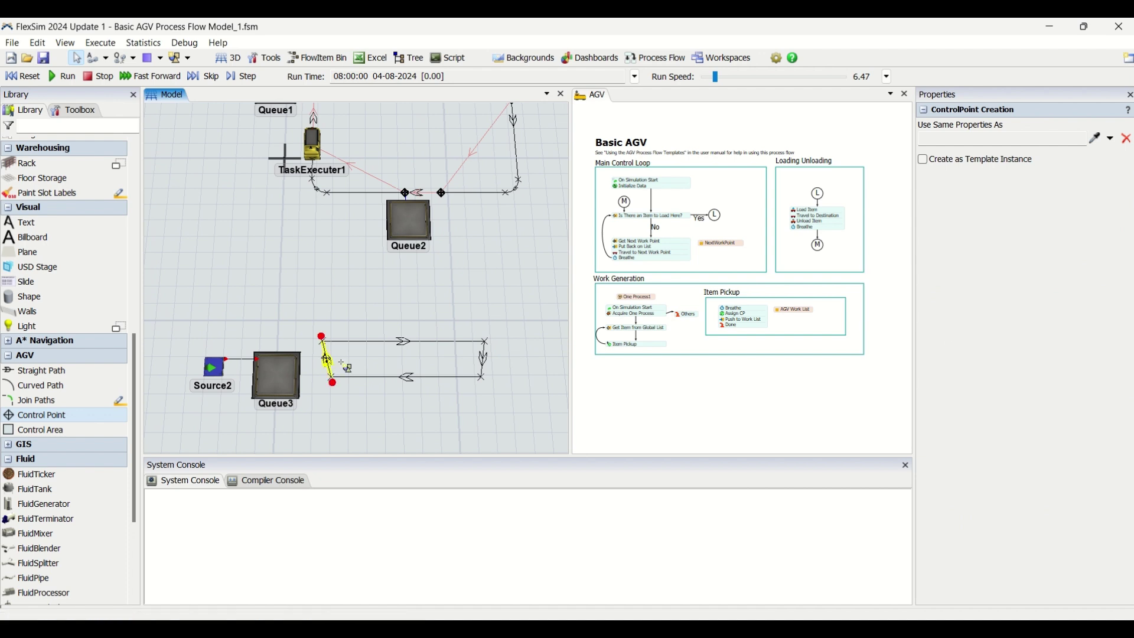
click(438, 358)
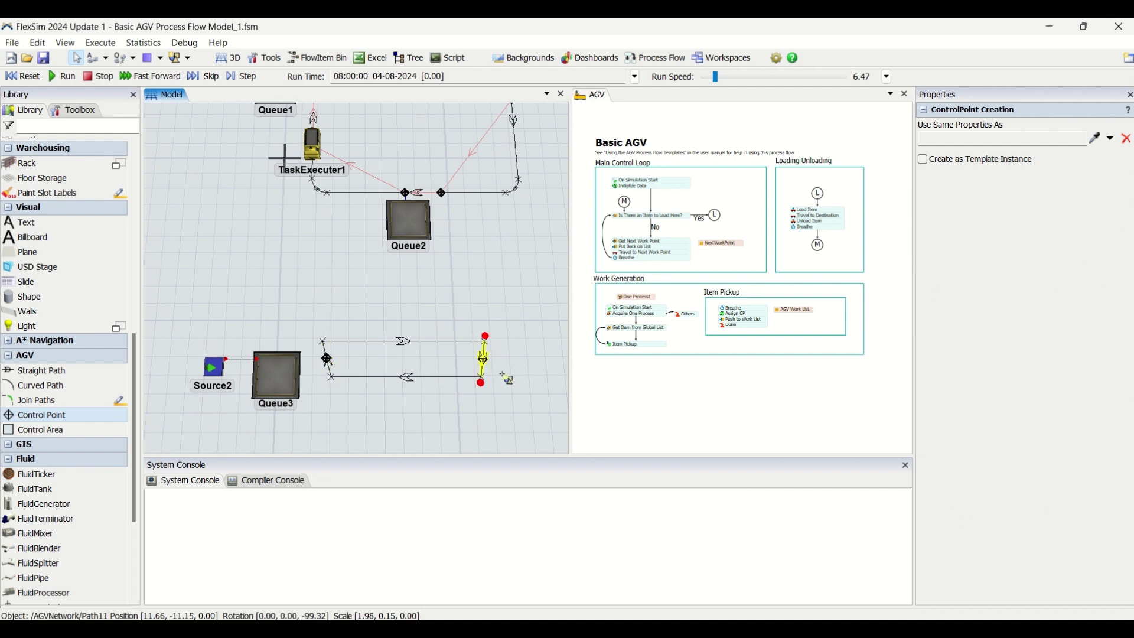
key(Escape)
- Connect Queue3 to the nearest control point on the new AGV loop
scroll(341, 394, up, 3)
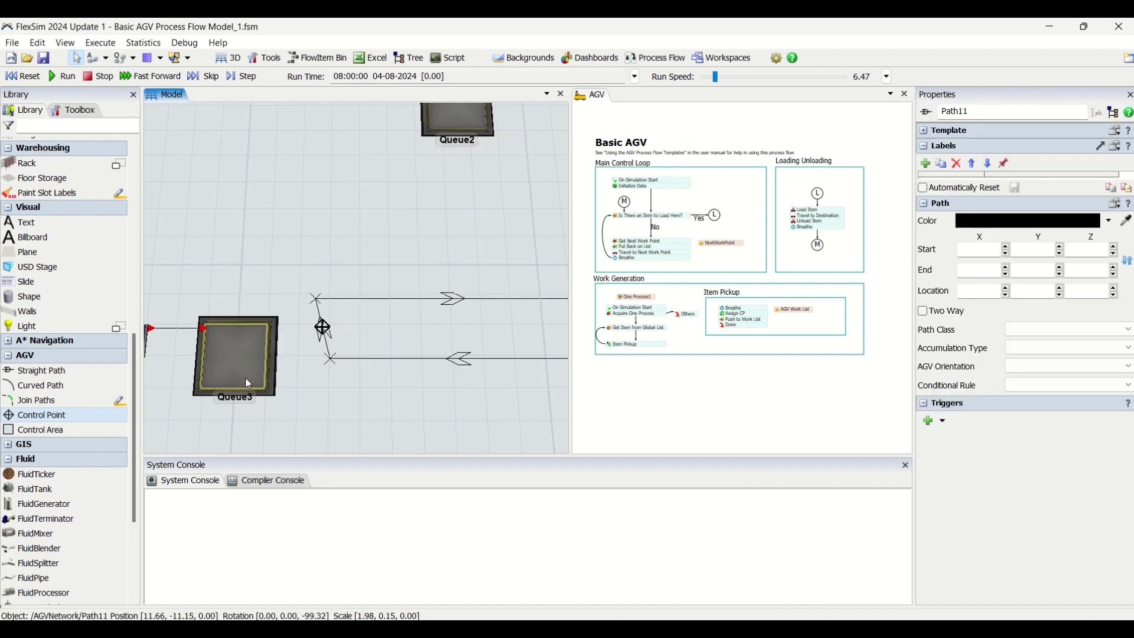
drag(246, 373, 323, 326)
click(323, 326)
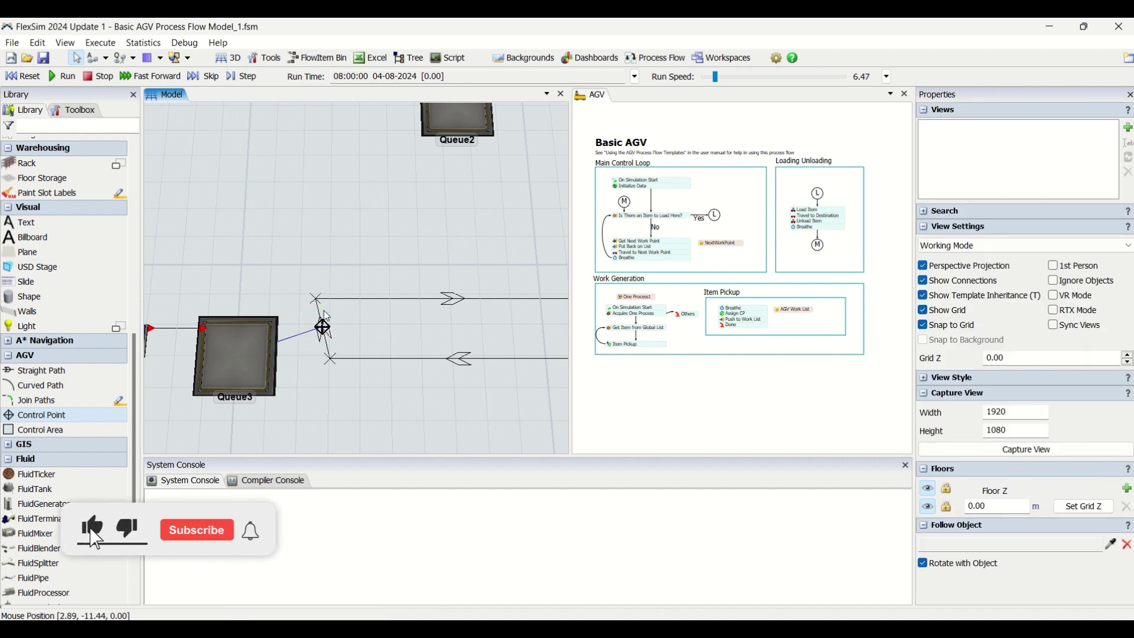
- Connect the control point near Queue3 to the one at the opposite end of the loop as its NextWorkPoint
drag(334, 335, 356, 469)
scroll(408, 315, down, 3)
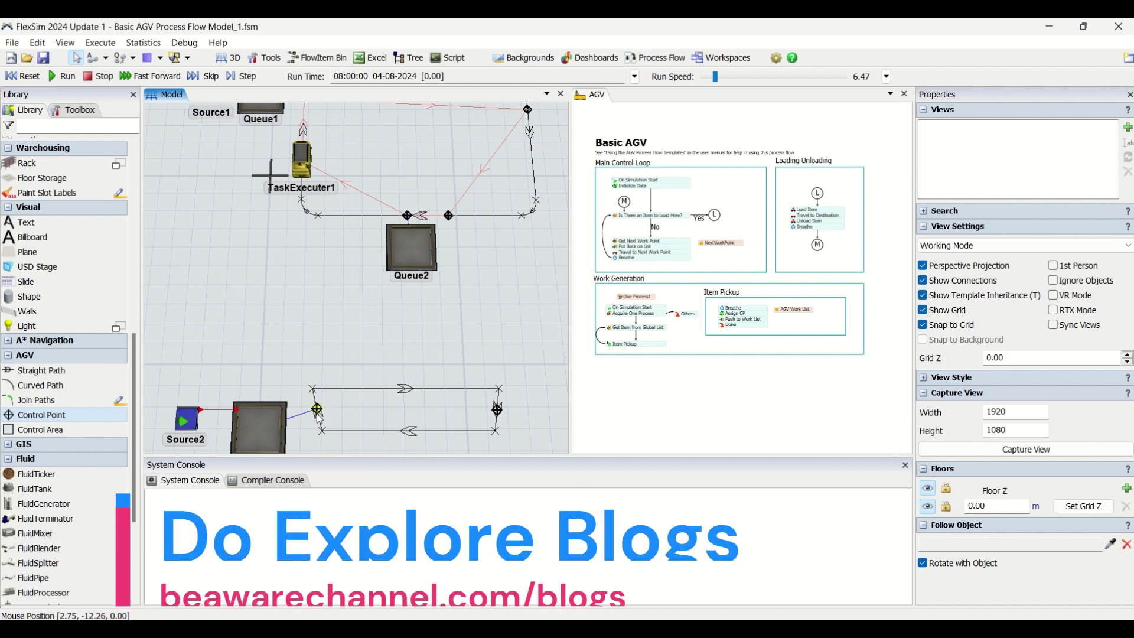
drag(317, 412, 498, 412)
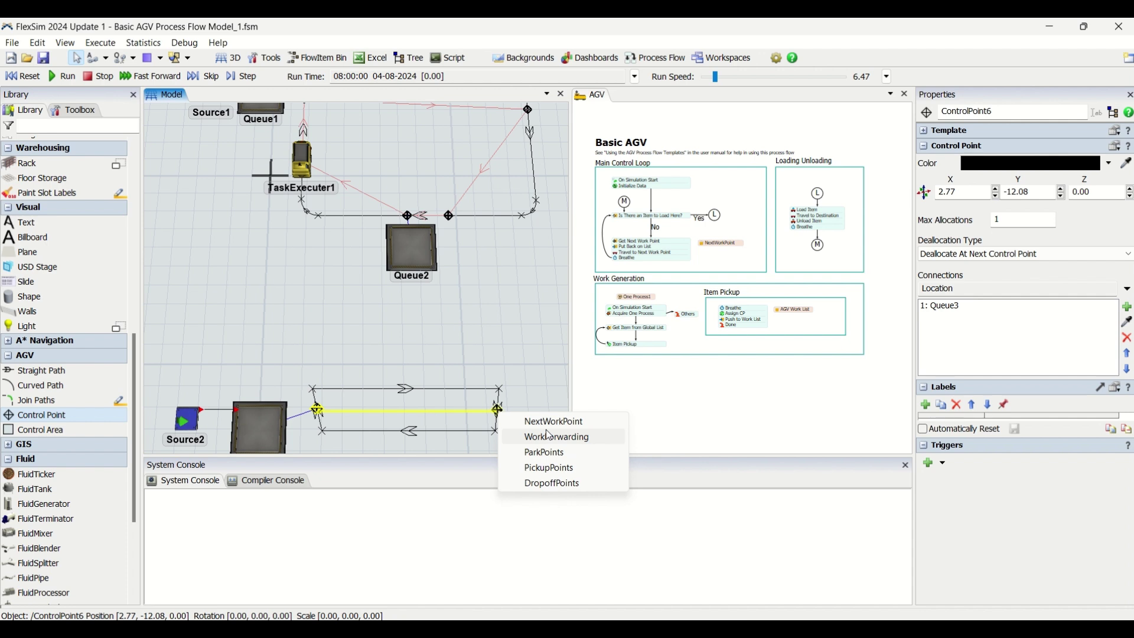
key(Up)
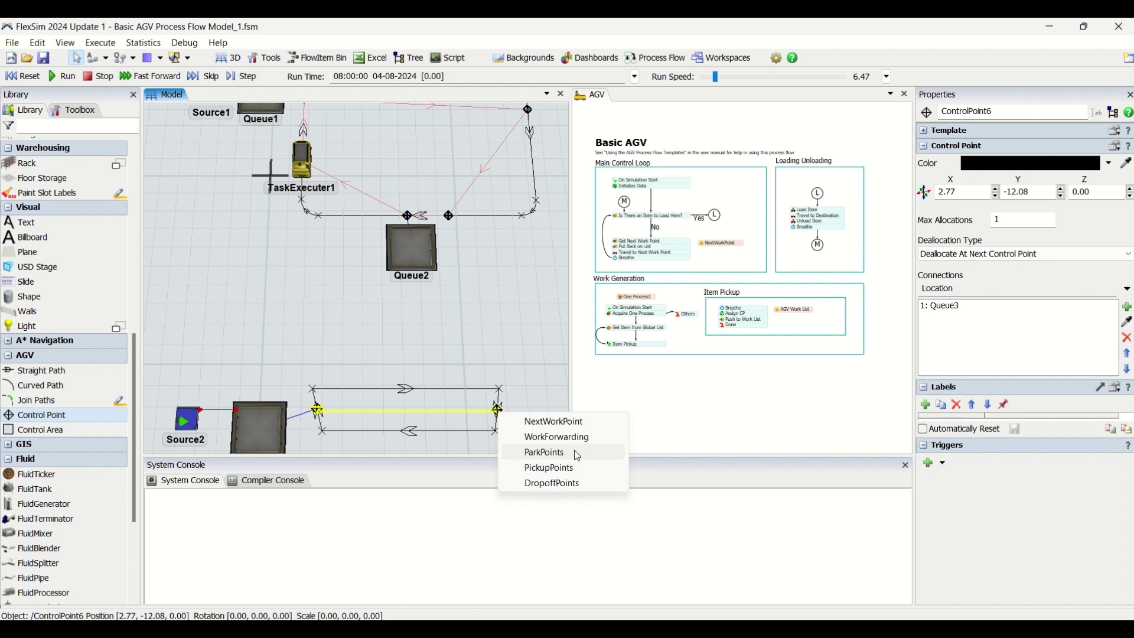
click(550, 421)
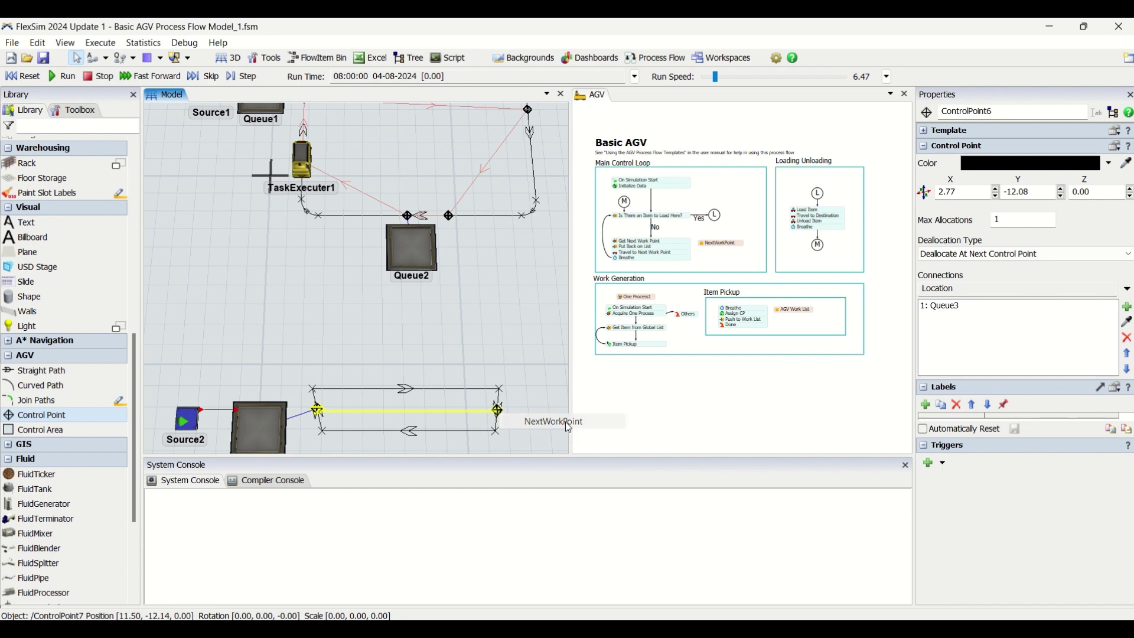
click(531, 435)
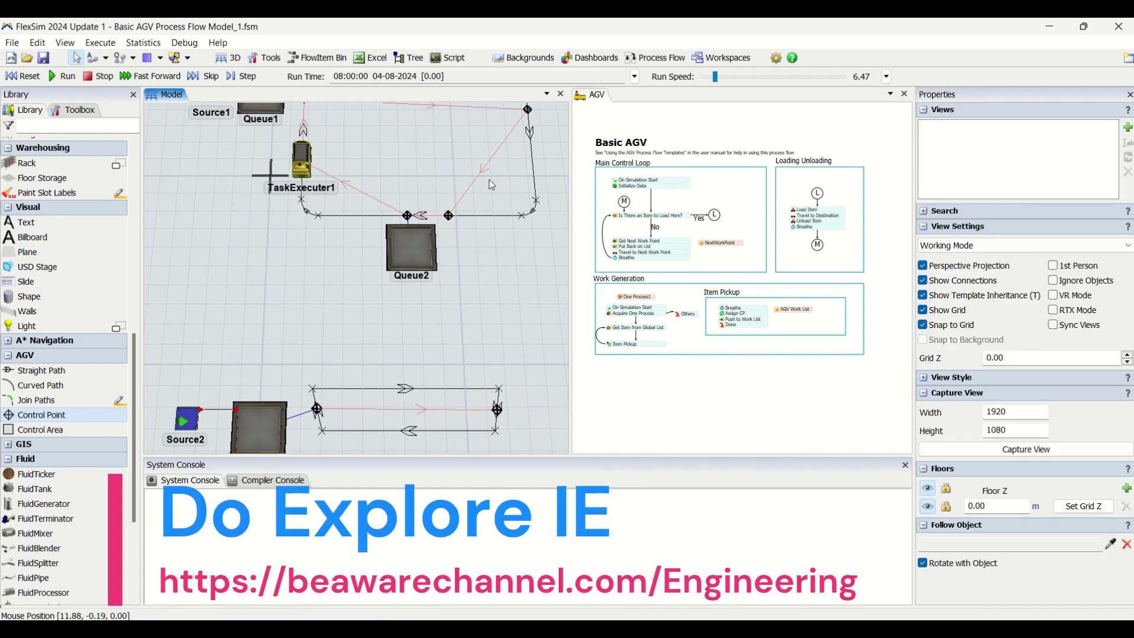
- Examine the original AGV loop, the Work Generation section of the process flow, and the new loop's work point connection
drag(488, 252, 494, 352)
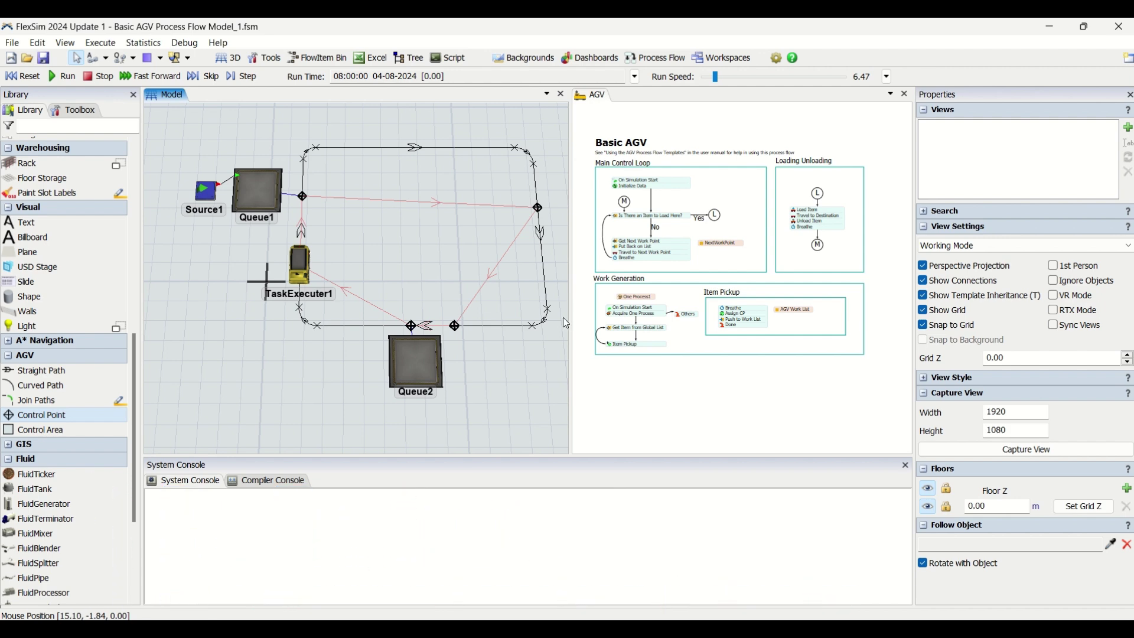
scroll(669, 229, up, 3)
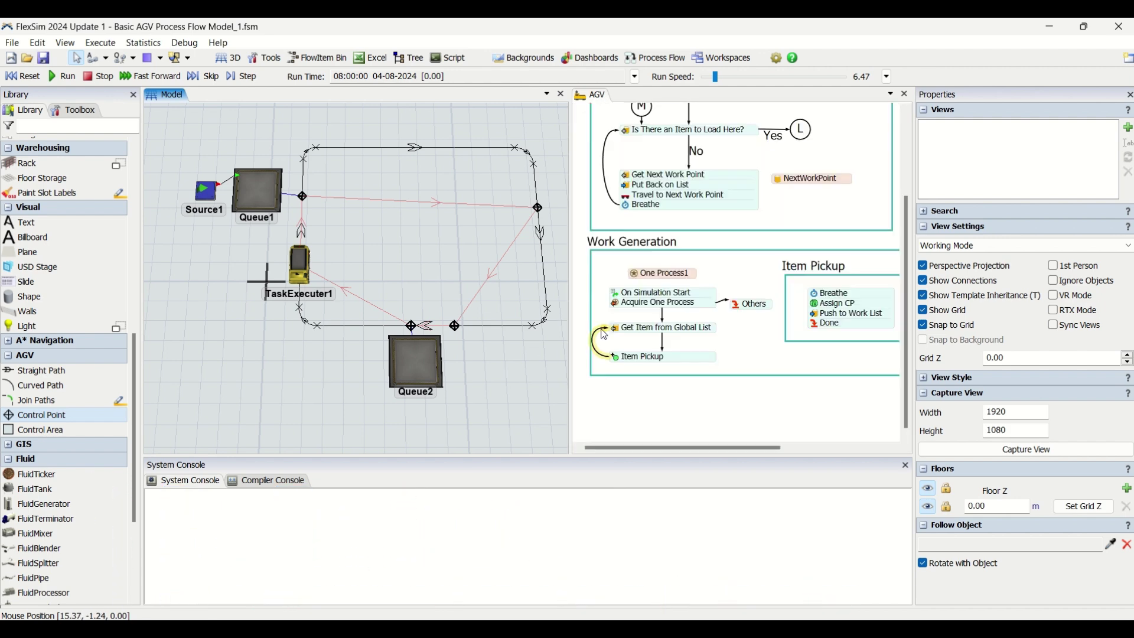
scroll(660, 180, up, 2)
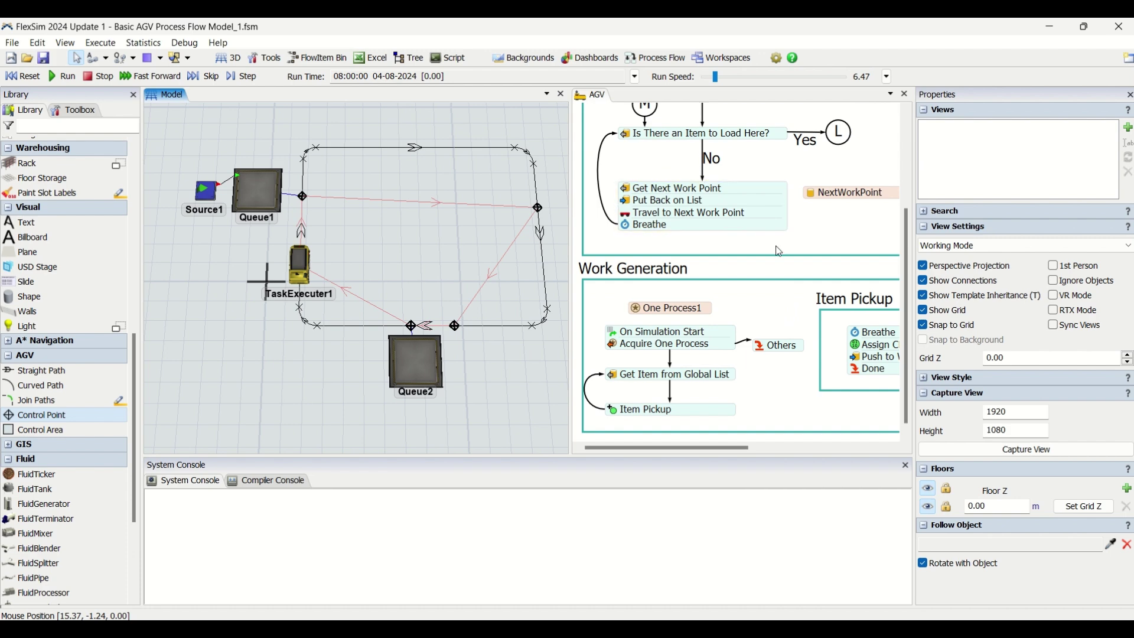
scroll(480, 399, down, 4)
scroll(443, 348, up, 4)
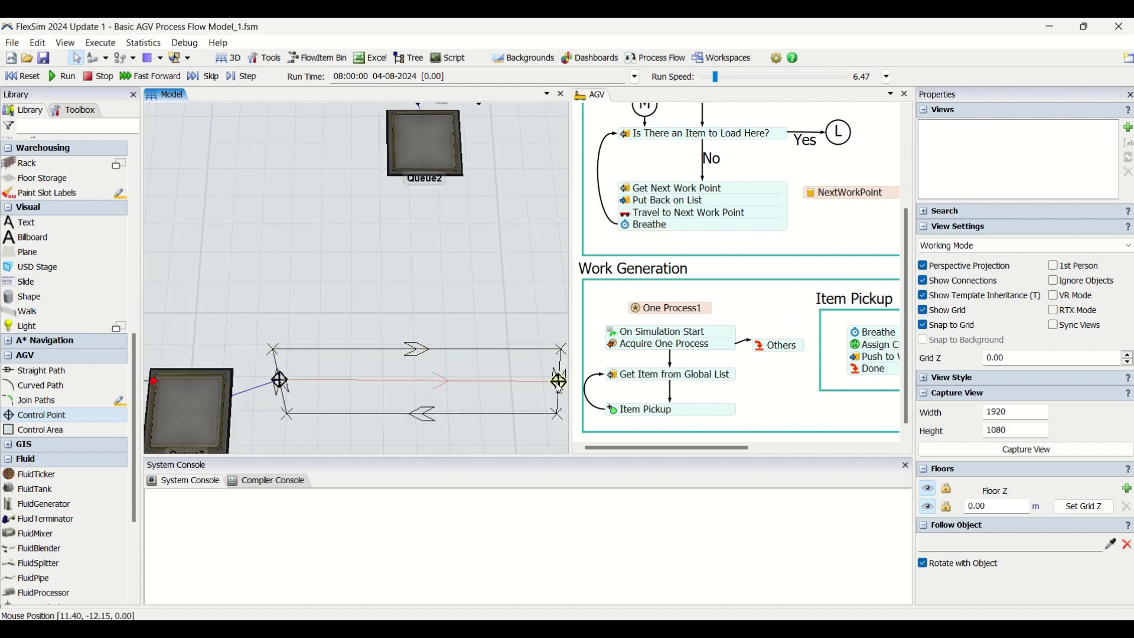
- Delete Source2, Queue3 and the whole second AGV loop with its paths and control points
scroll(558, 381, down, 1)
scroll(433, 334, down, 2)
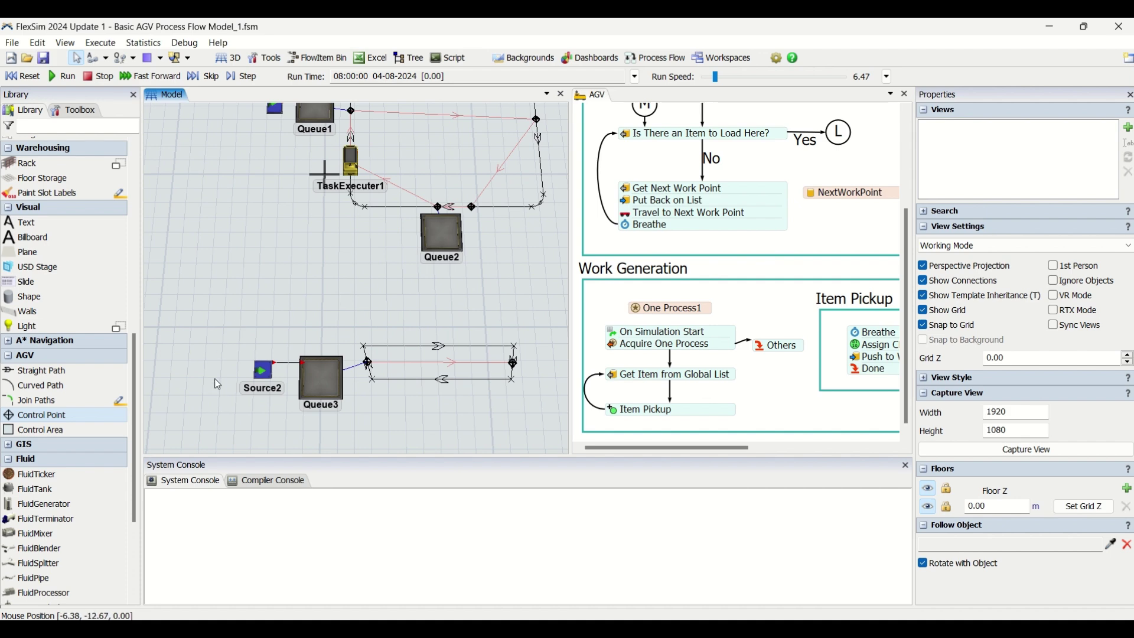
drag(227, 317, 522, 433)
click(322, 381)
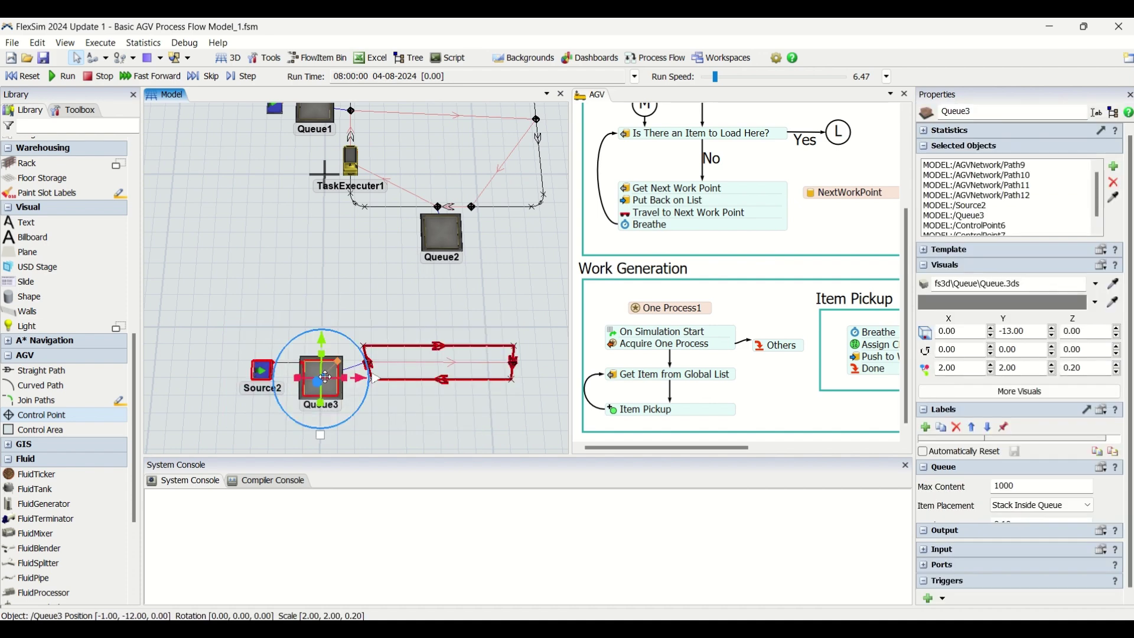
key(Delete)
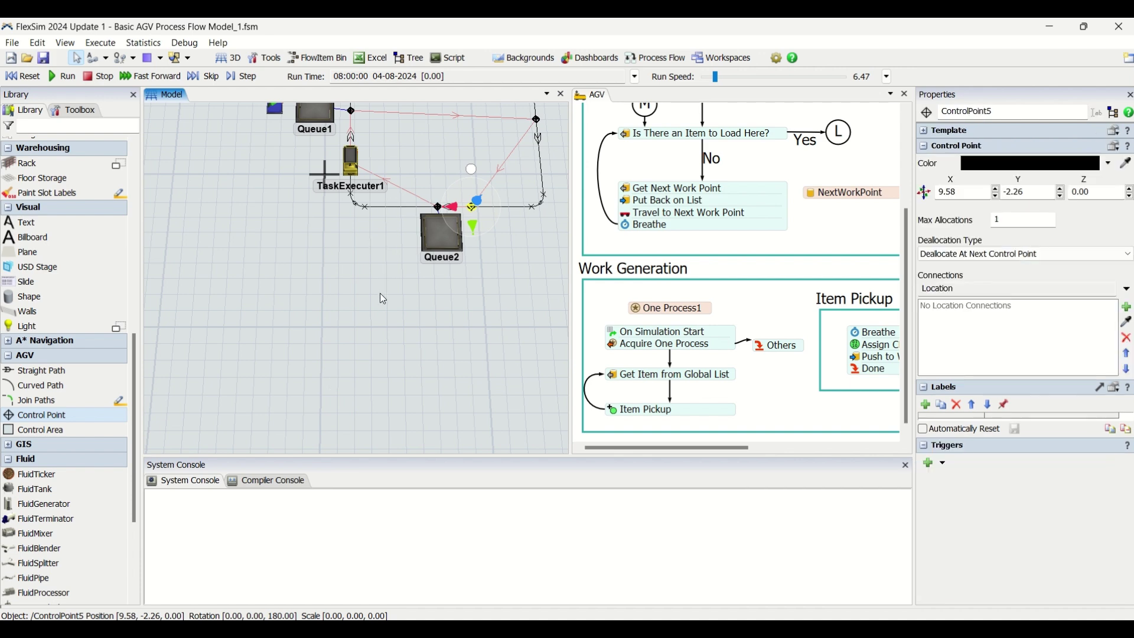
click(381, 293)
- Move TaskExecuter1 off the AGV path to the floor outside the loop and disconnect it from its control point
scroll(378, 297, down, 3)
scroll(341, 366, up, 3)
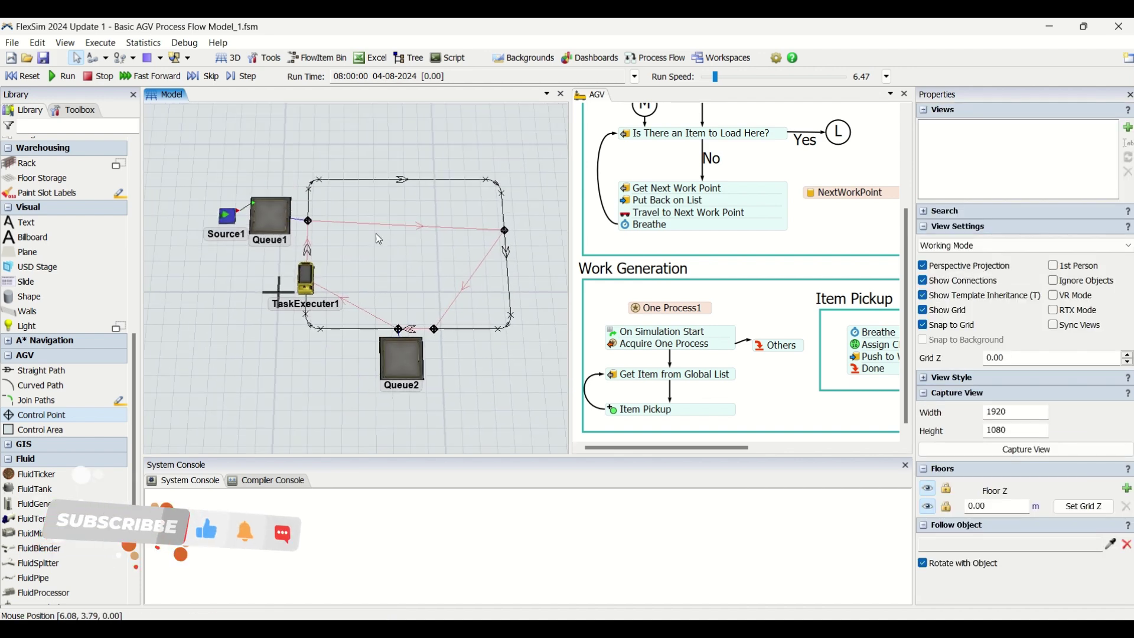
click(306, 278)
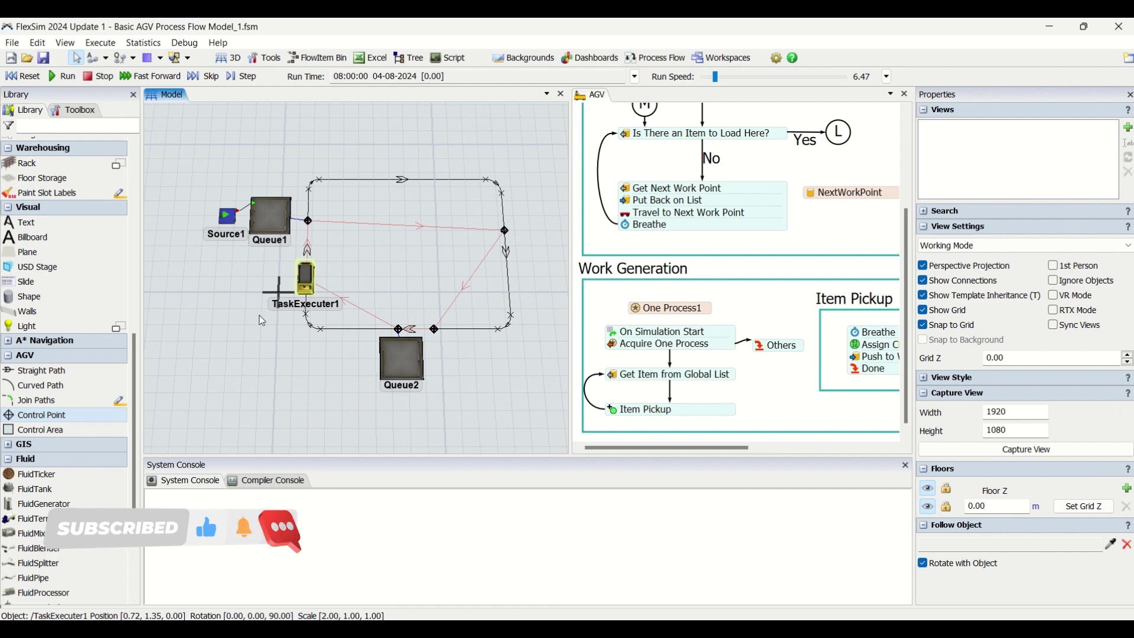
drag(263, 321, 260, 313)
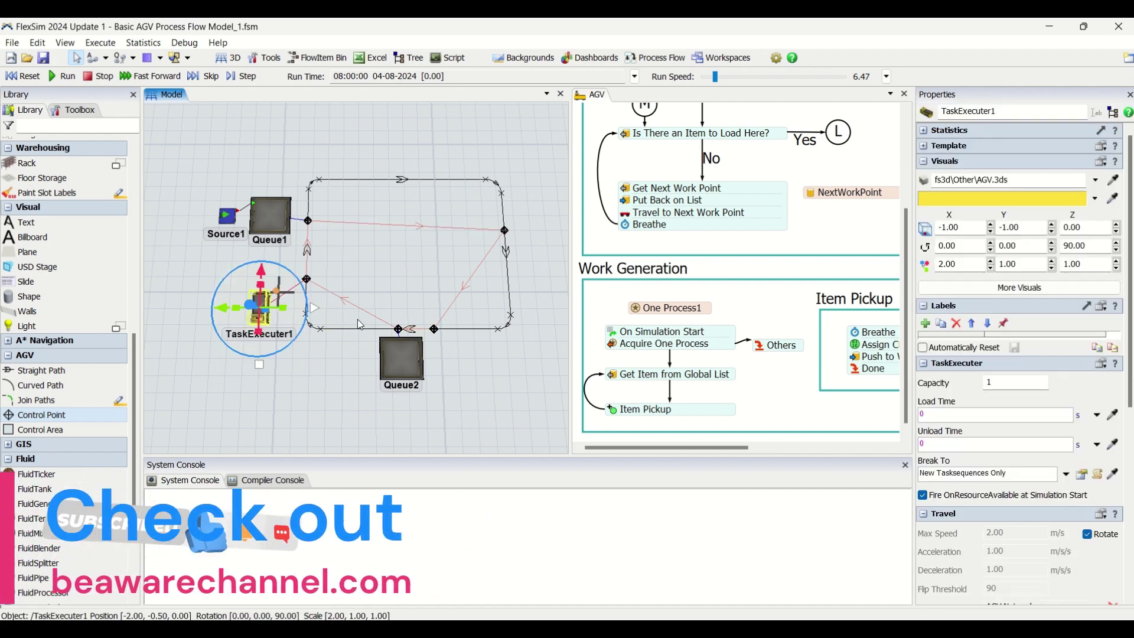
click(408, 290)
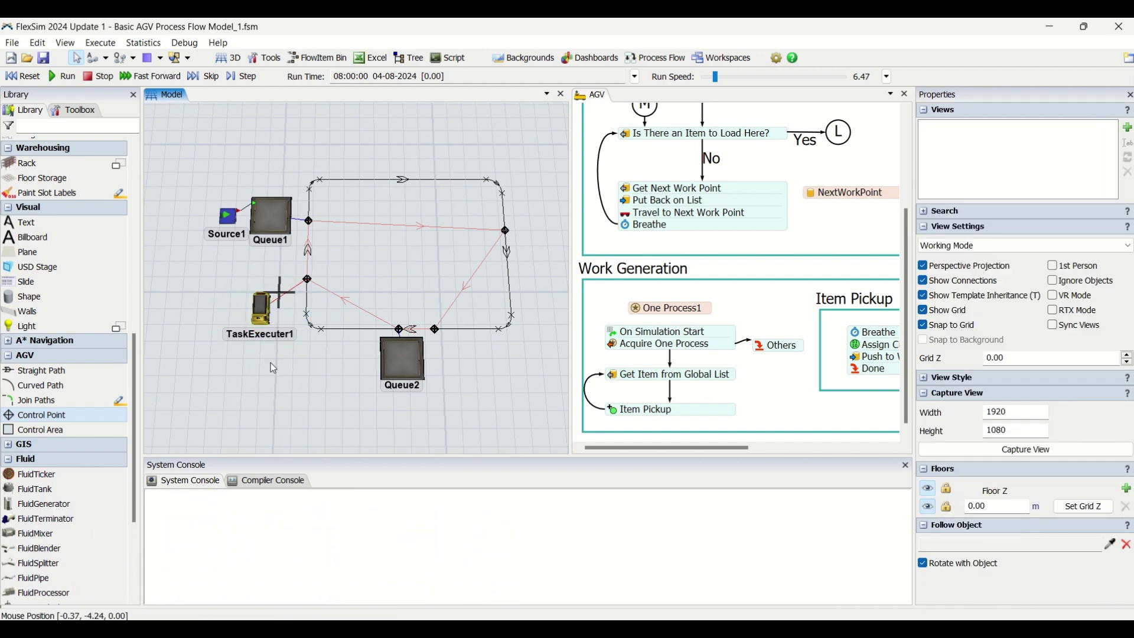
click(270, 306)
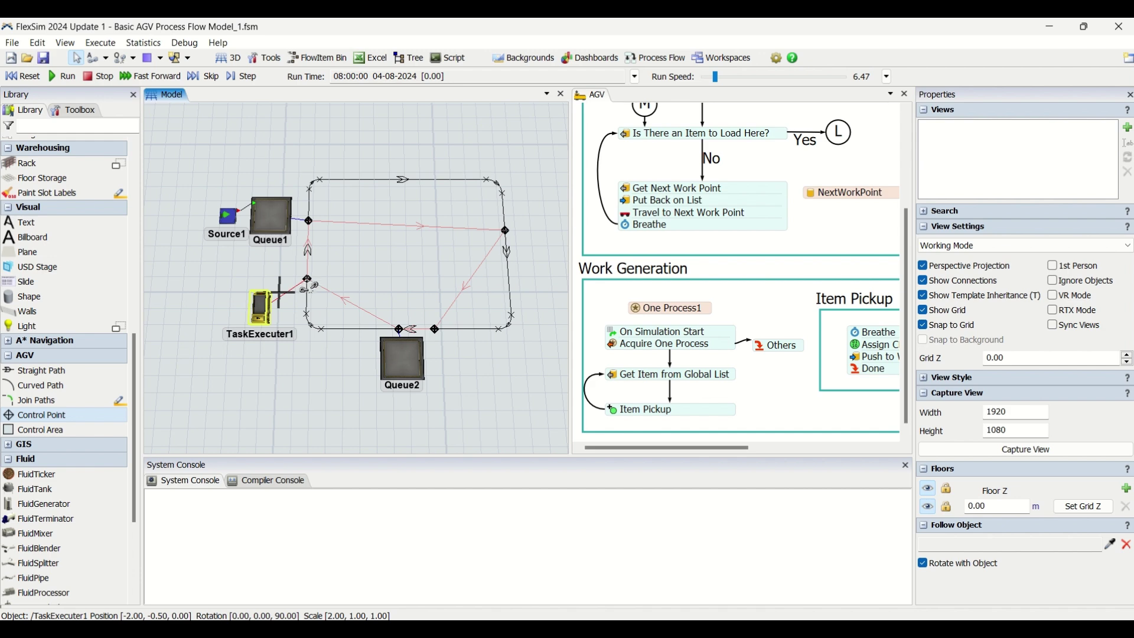
click(266, 324)
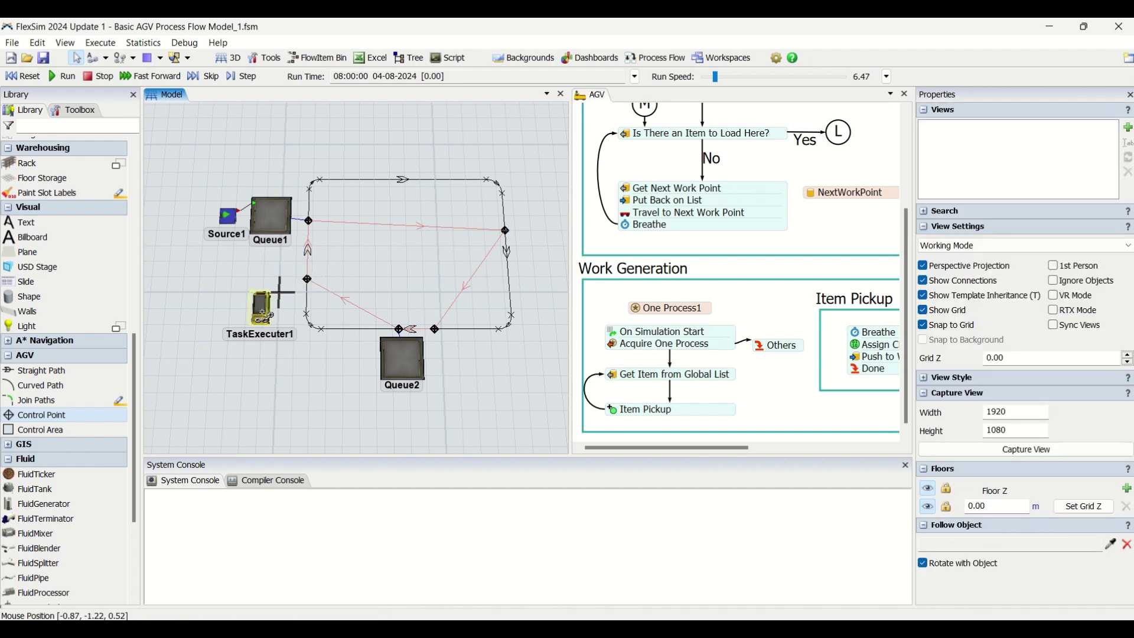
- Reconnect TaskExecuter1 to the control point on the nearby AGV path and reset the model
click(301, 292)
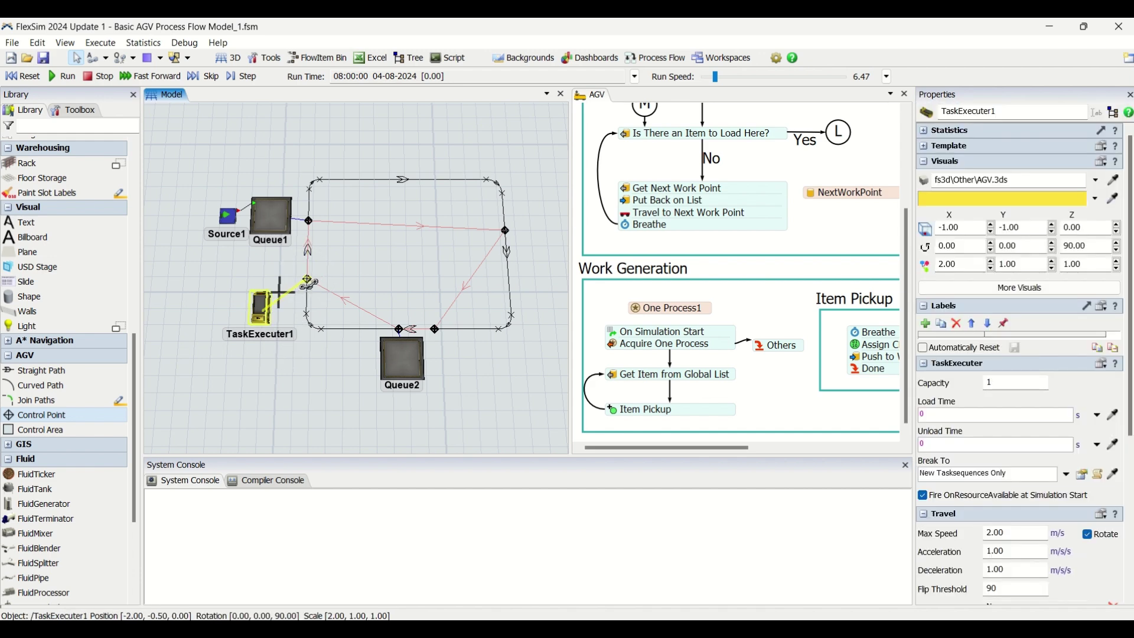
click(308, 280)
click(369, 290)
click(298, 293)
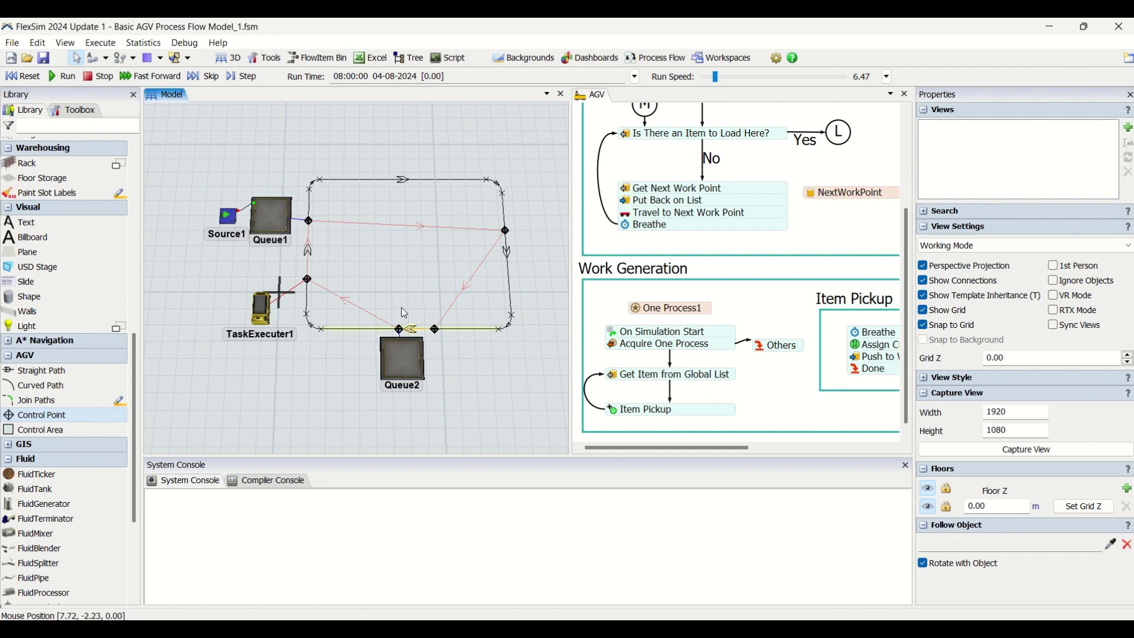
click(22, 76)
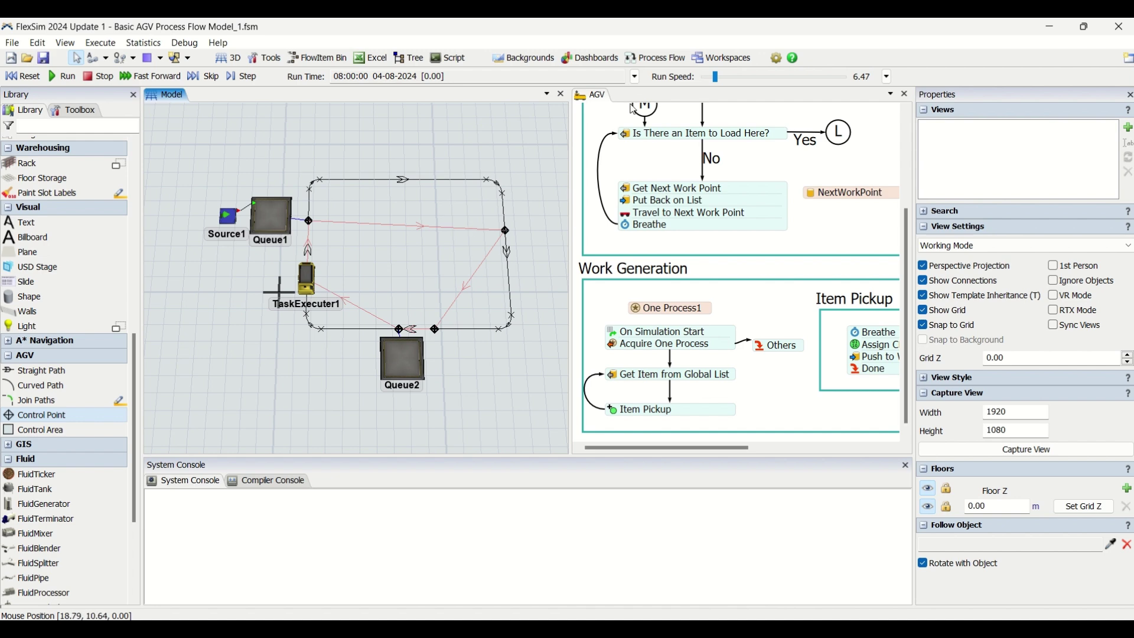
- Look through the available object process flow templates and locate the Basic AGV template
click(650, 59)
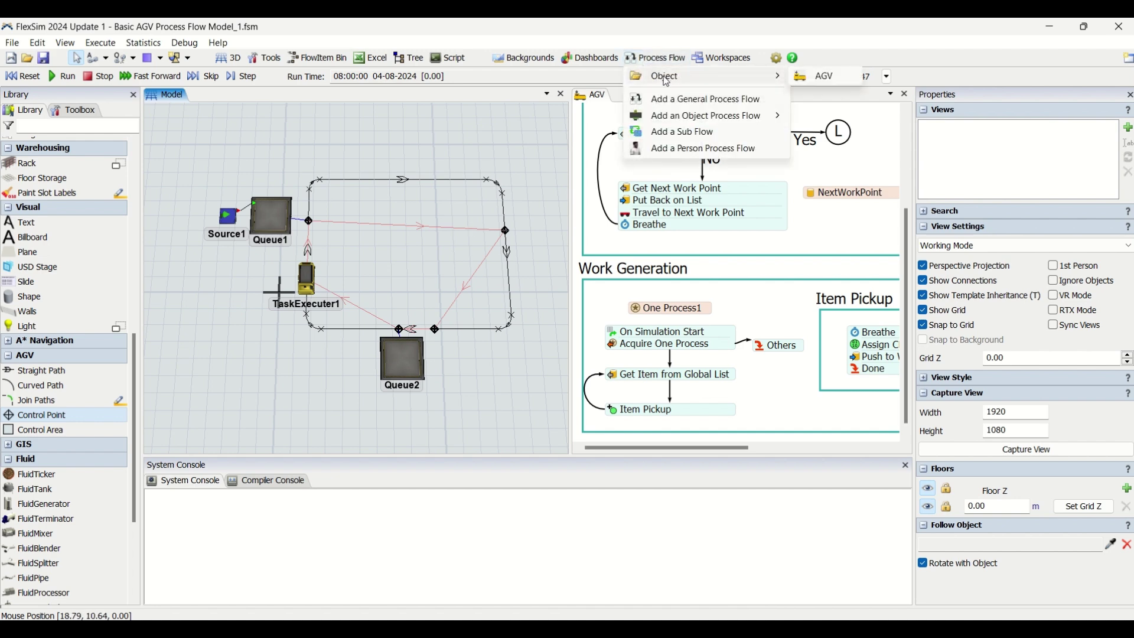
mouse_move(669, 121)
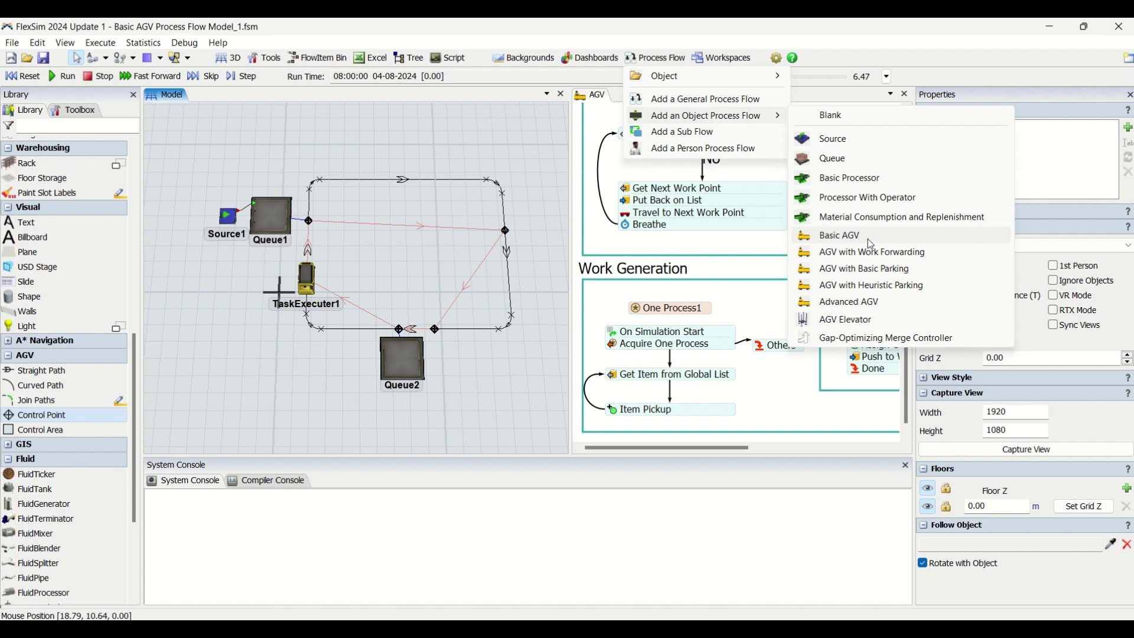
click(872, 237)
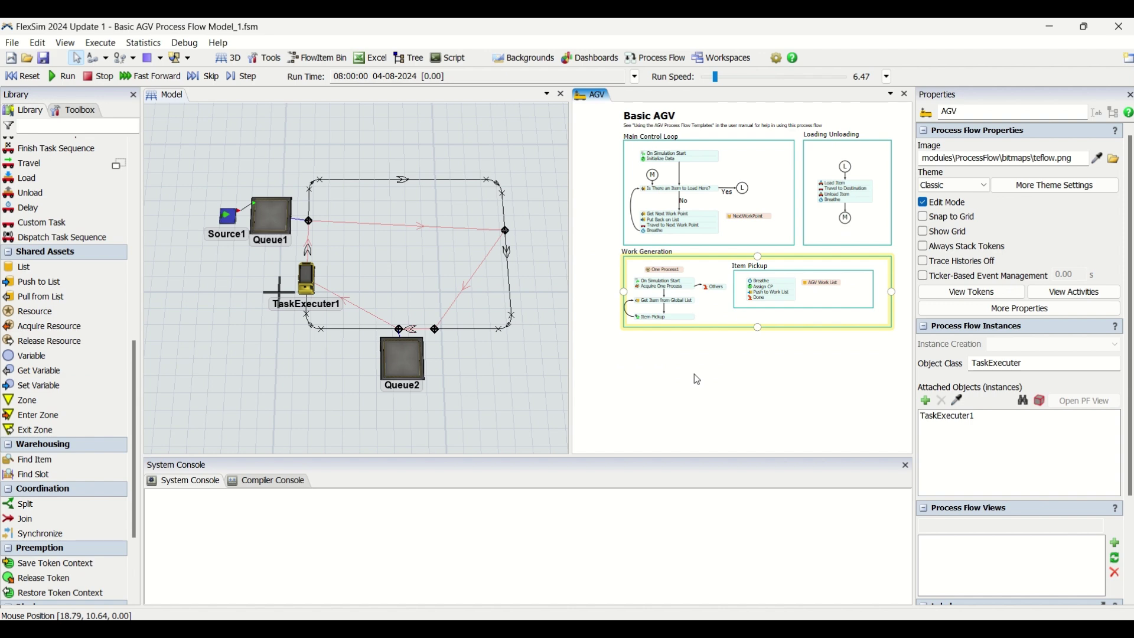
- Move the Work Generation block to the empty space further below the Main Control Loop in the AGV process flow
click(730, 337)
click(730, 338)
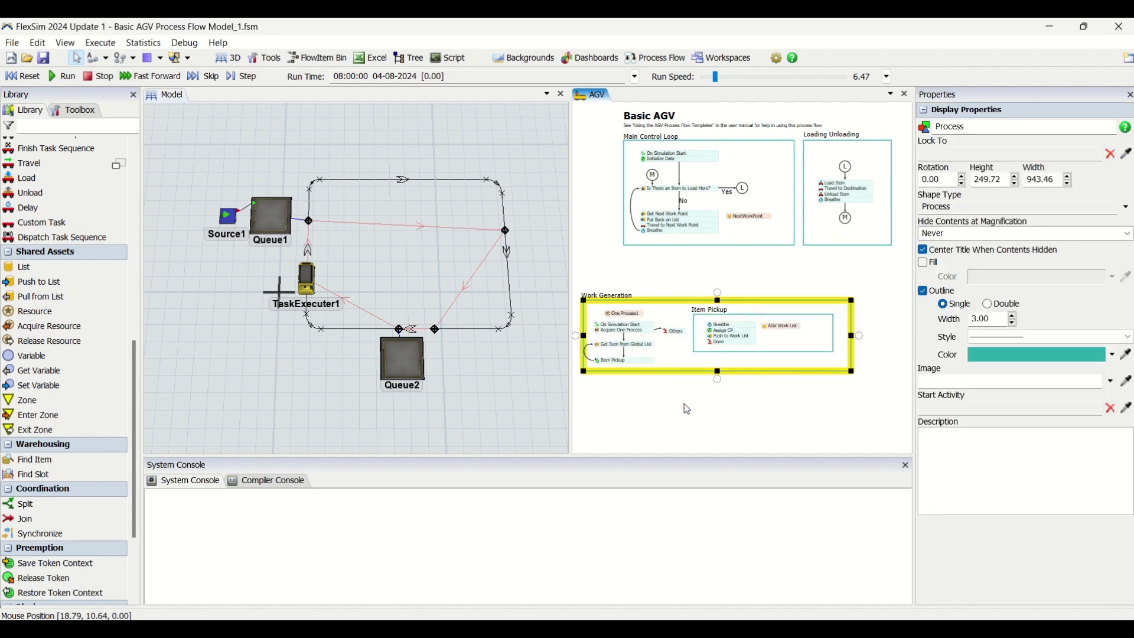
click(642, 397)
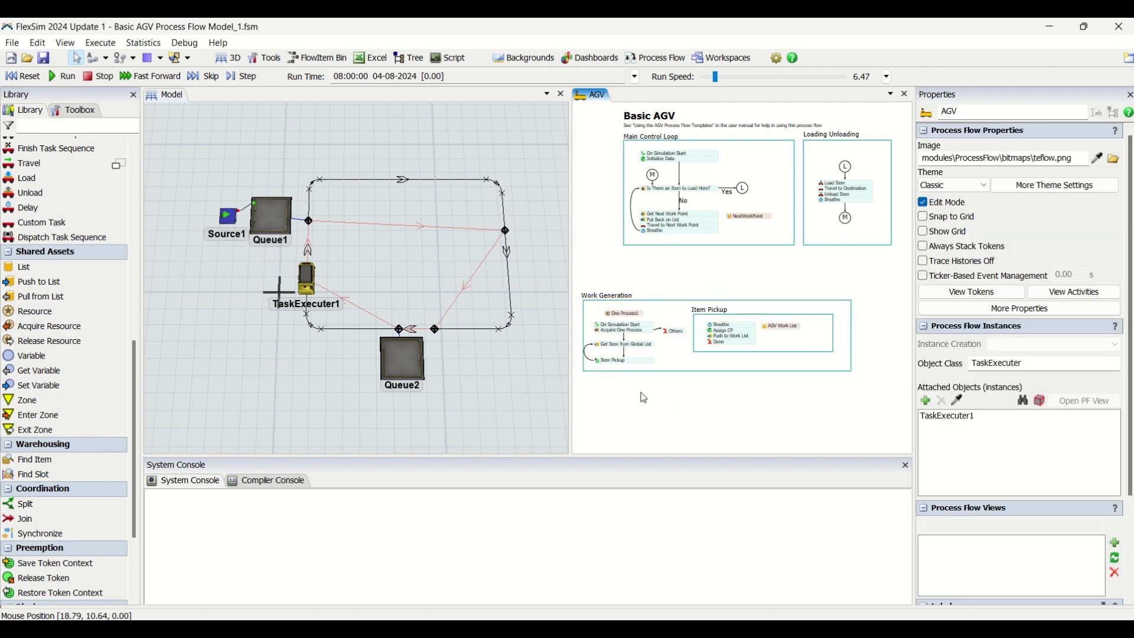
- Set Queue1's Send To Port output to push items to the AGVWork item list
click(523, 369)
scroll(395, 260, up, 2)
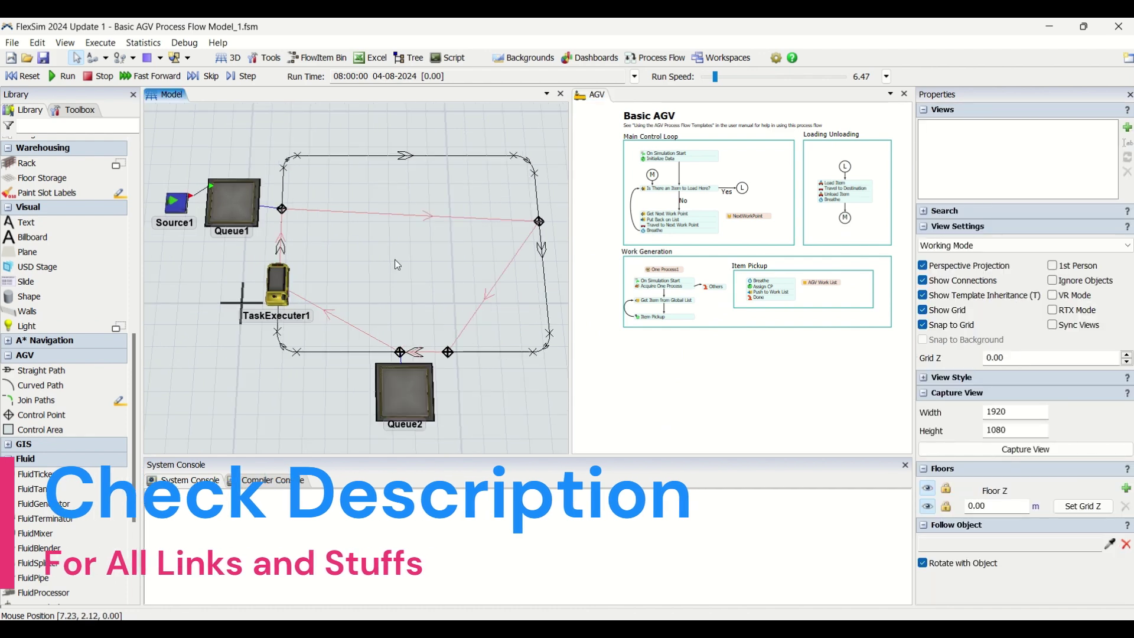
click(247, 217)
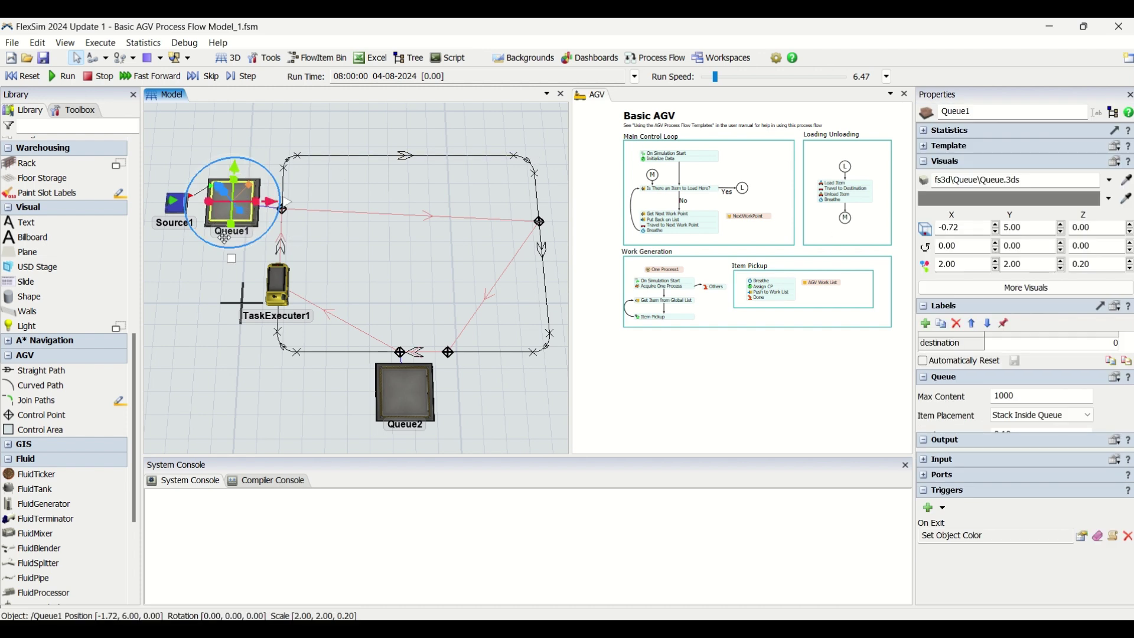
click(268, 233)
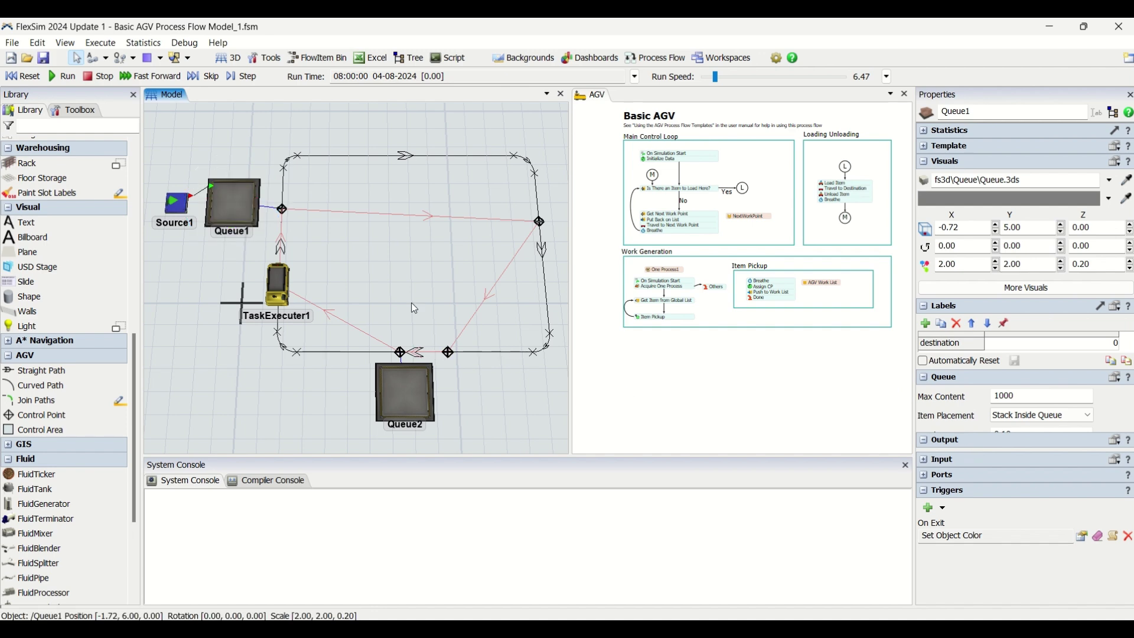
click(235, 223)
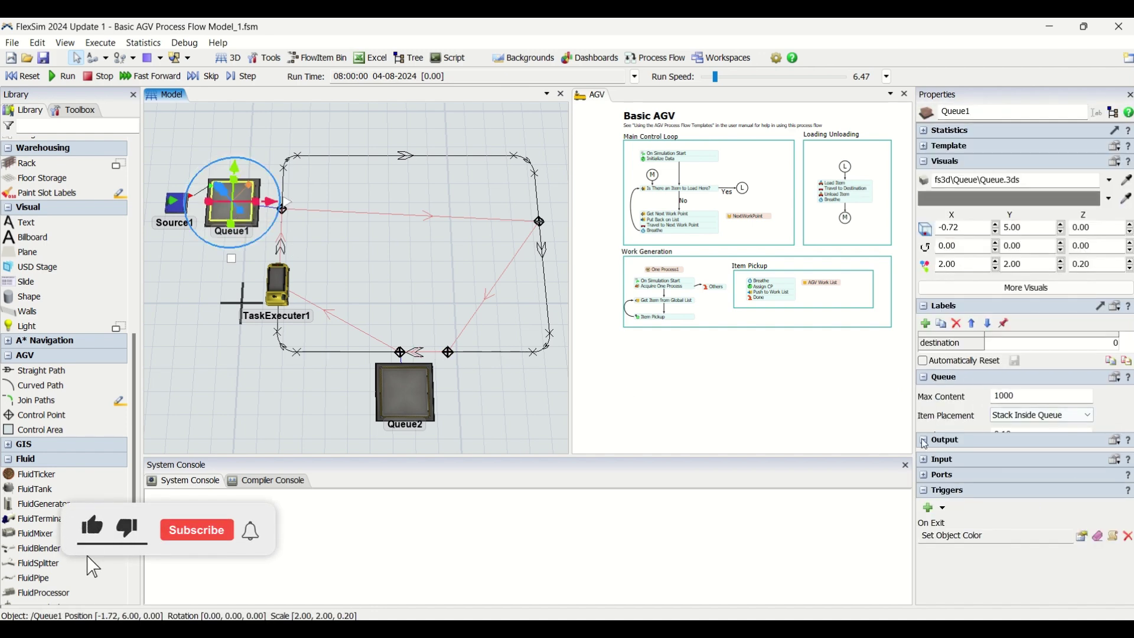
click(355, 260)
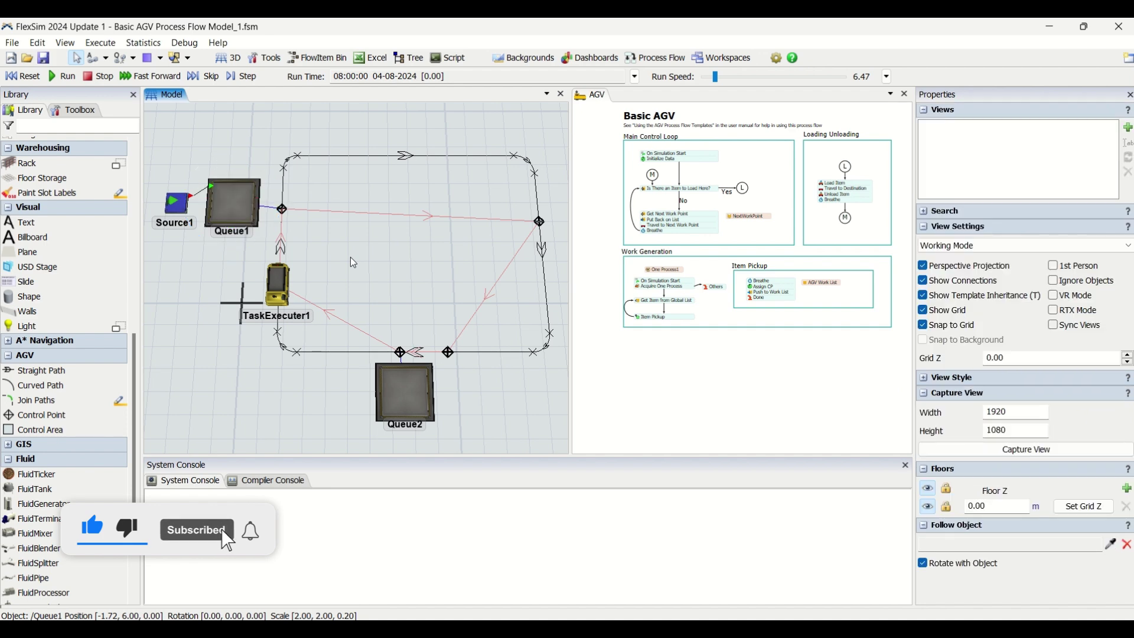
double_click(229, 203)
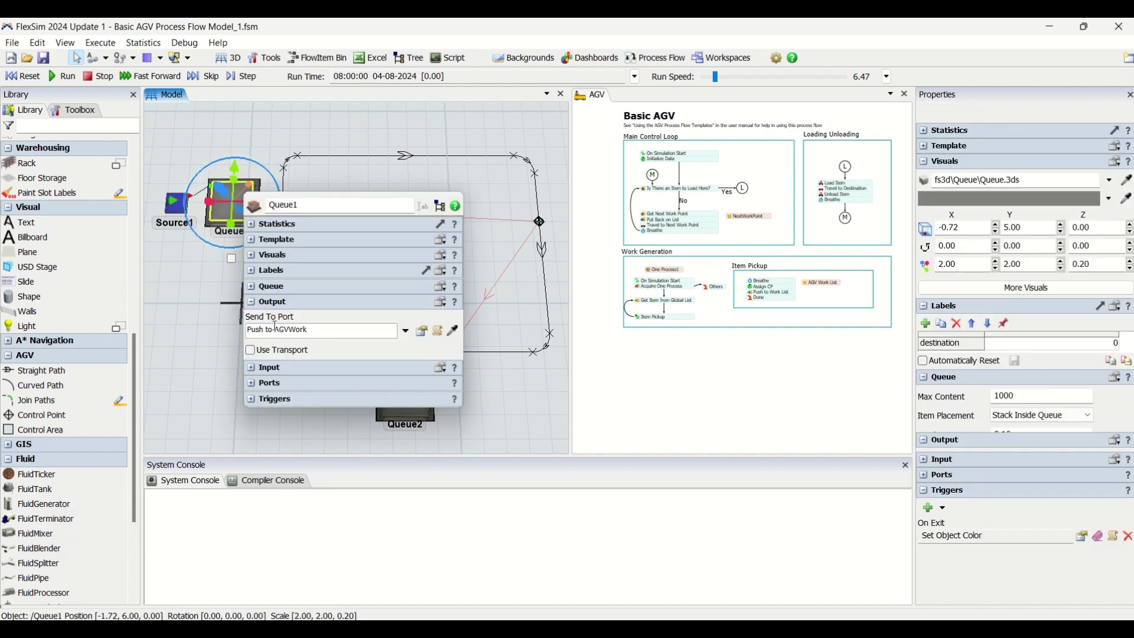
click(407, 333)
mouse_move(370, 452)
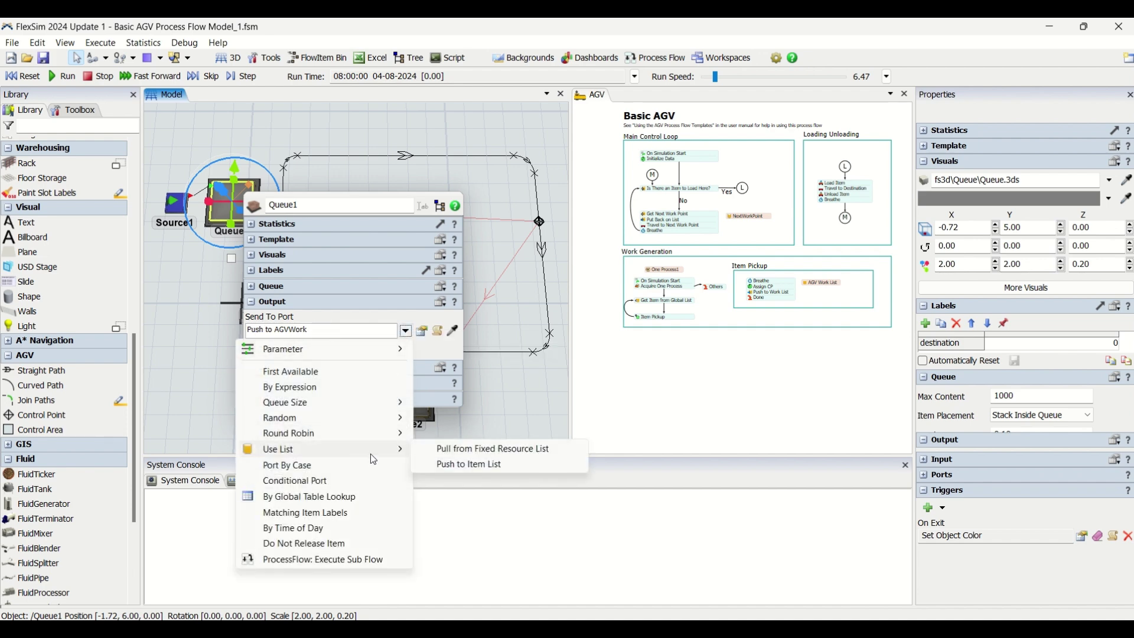
click(481, 467)
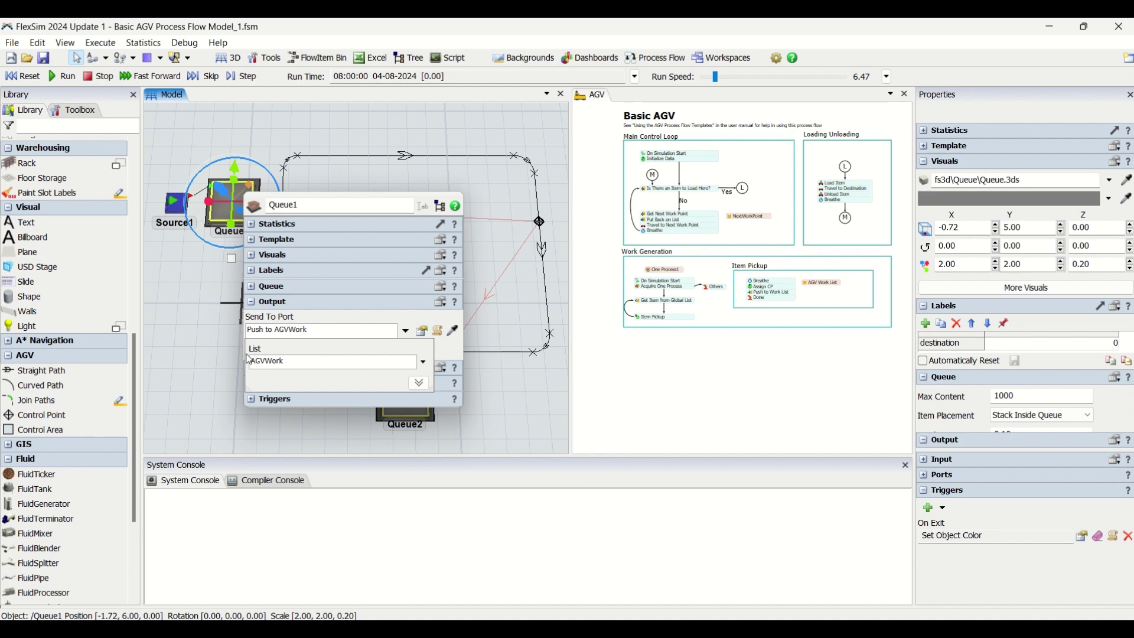
click(339, 172)
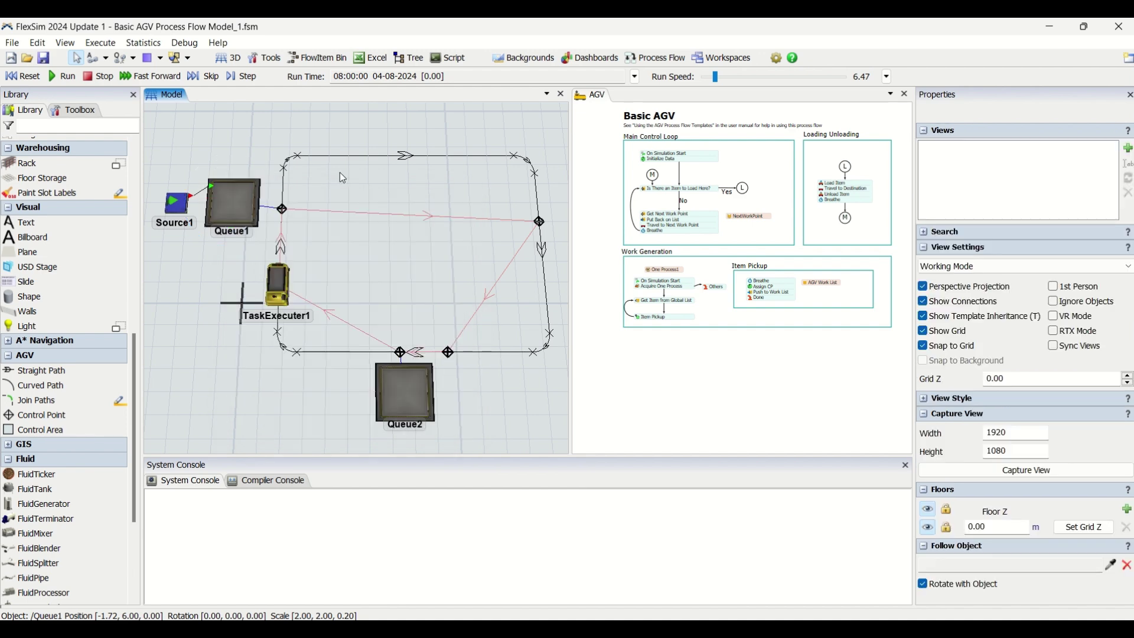
- Examine the Work Generation block and check which global list the AGV Work List in Item Pickup references
scroll(675, 268, up, 1)
scroll(675, 268, up, 2)
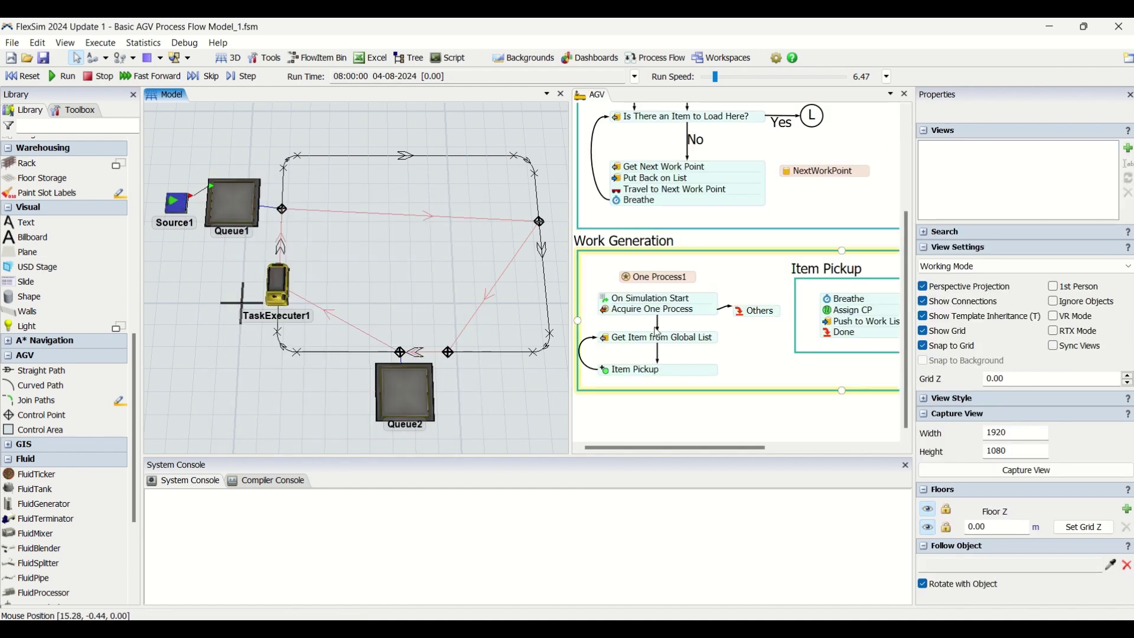
scroll(700, 253, down, 3)
scroll(766, 394, up, 2)
click(766, 394)
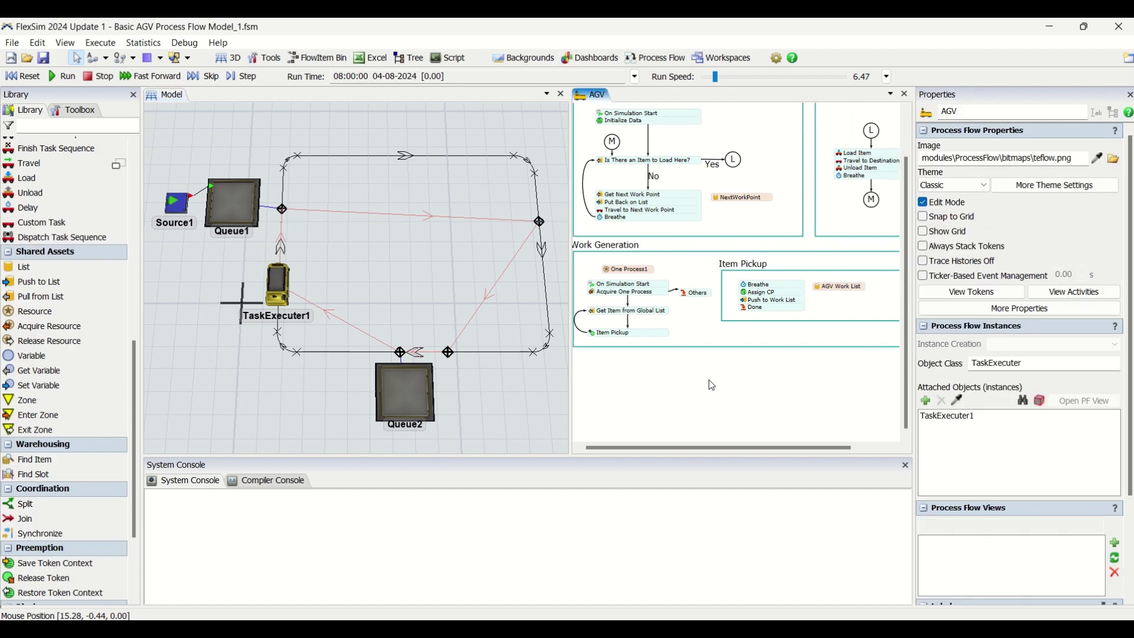
double_click(821, 293)
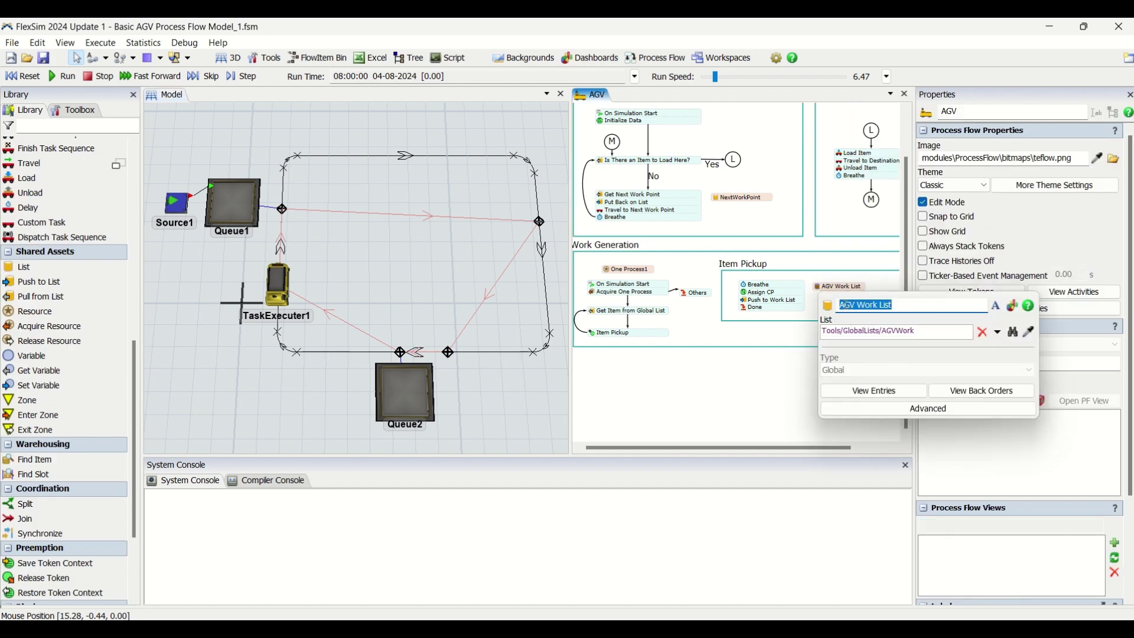
click(704, 367)
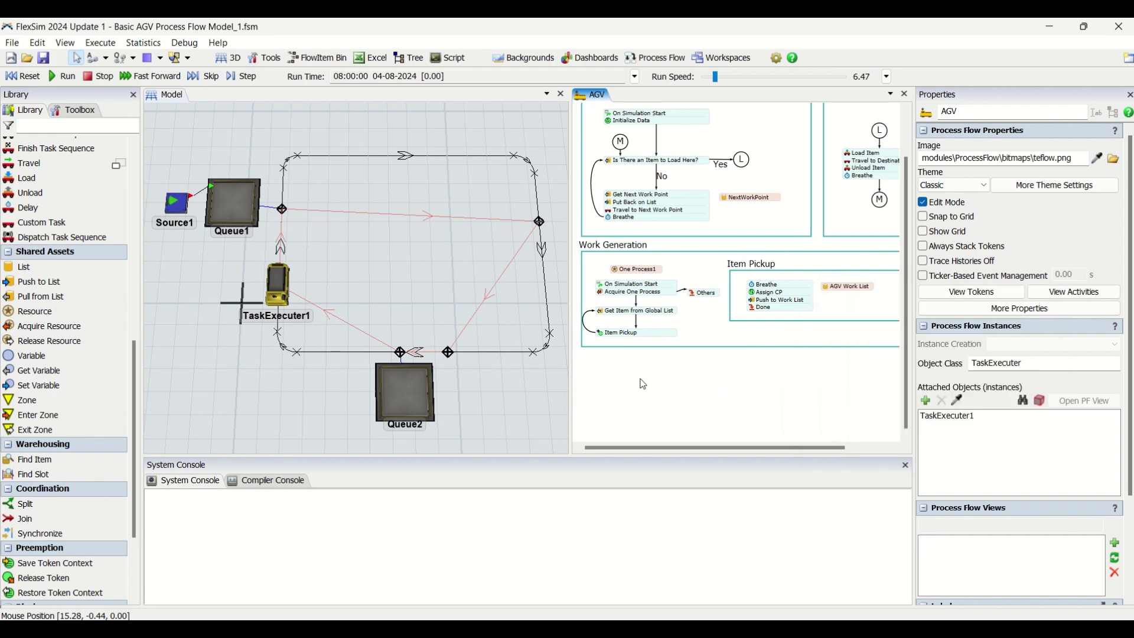
scroll(644, 384, down, 1)
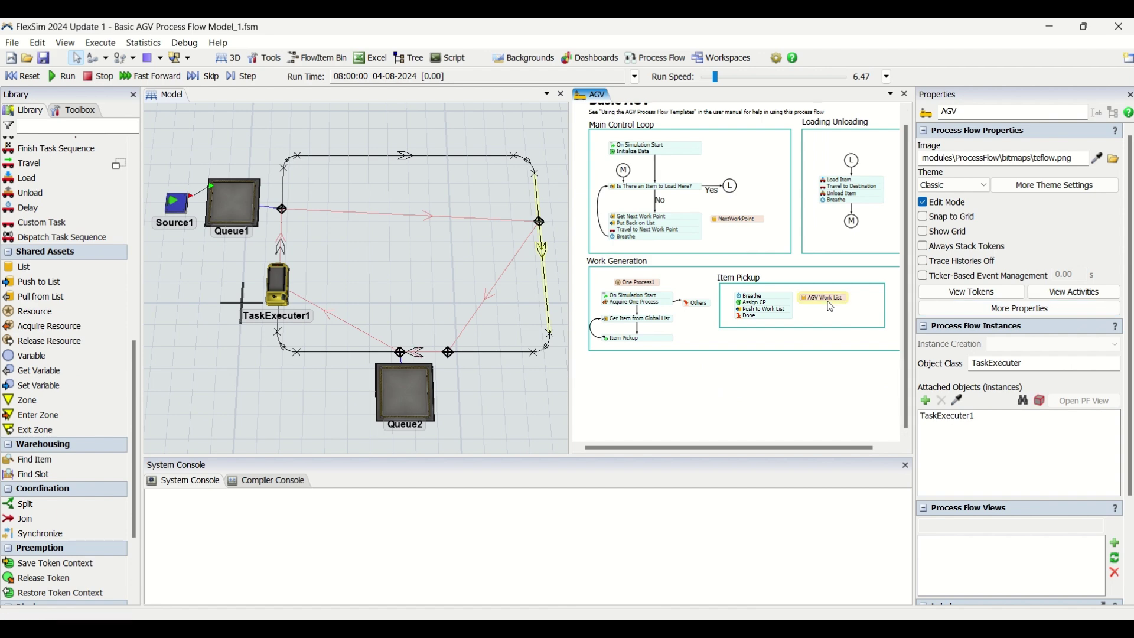
- Run the simulation at a run speed of 2.65 and watch TaskExecuter1 and the process flow tokens move
click(224, 196)
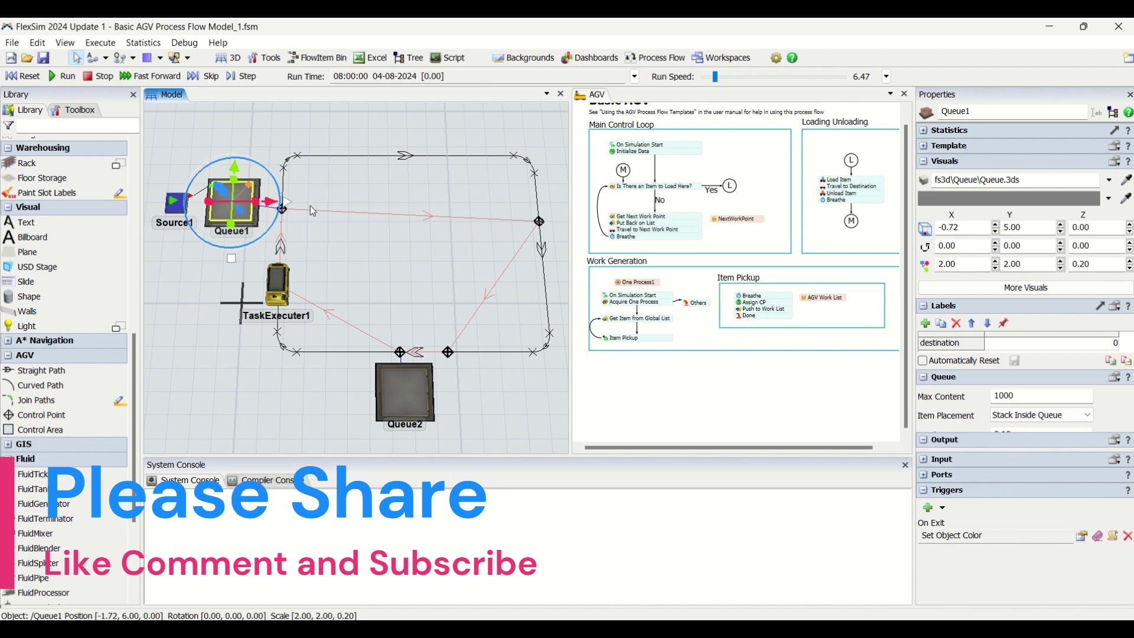
click(705, 390)
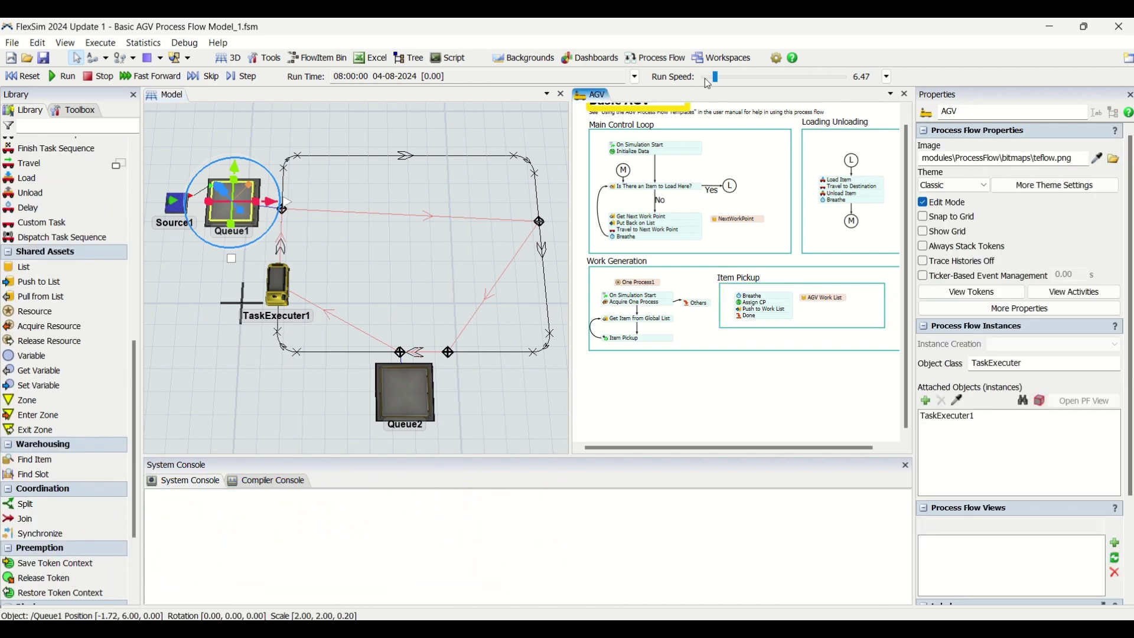
click(67, 77)
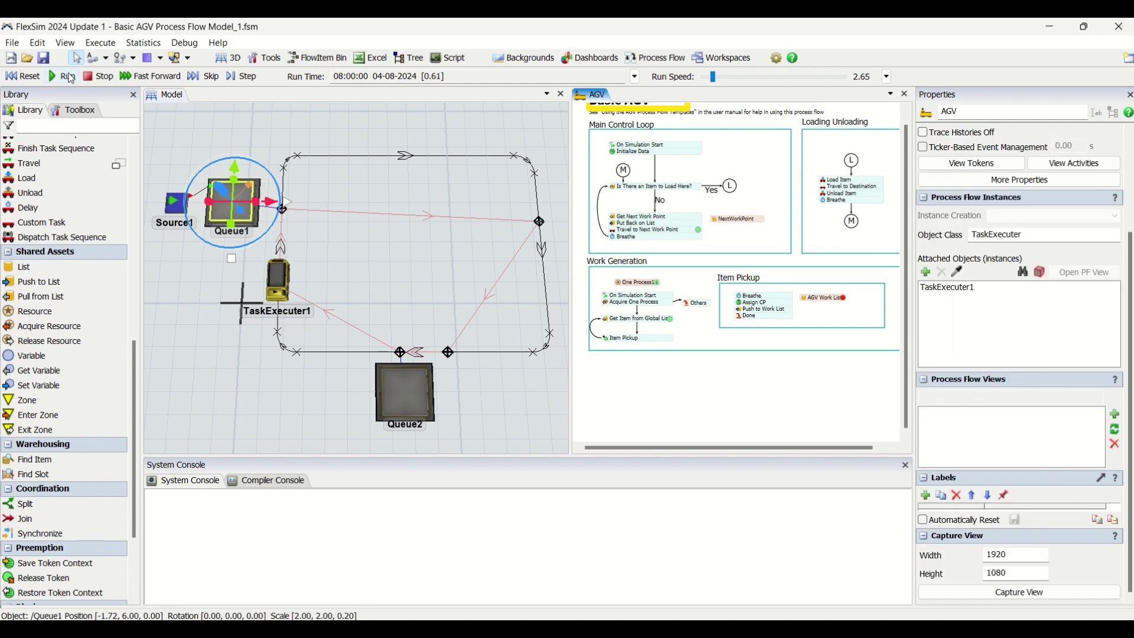
click(304, 229)
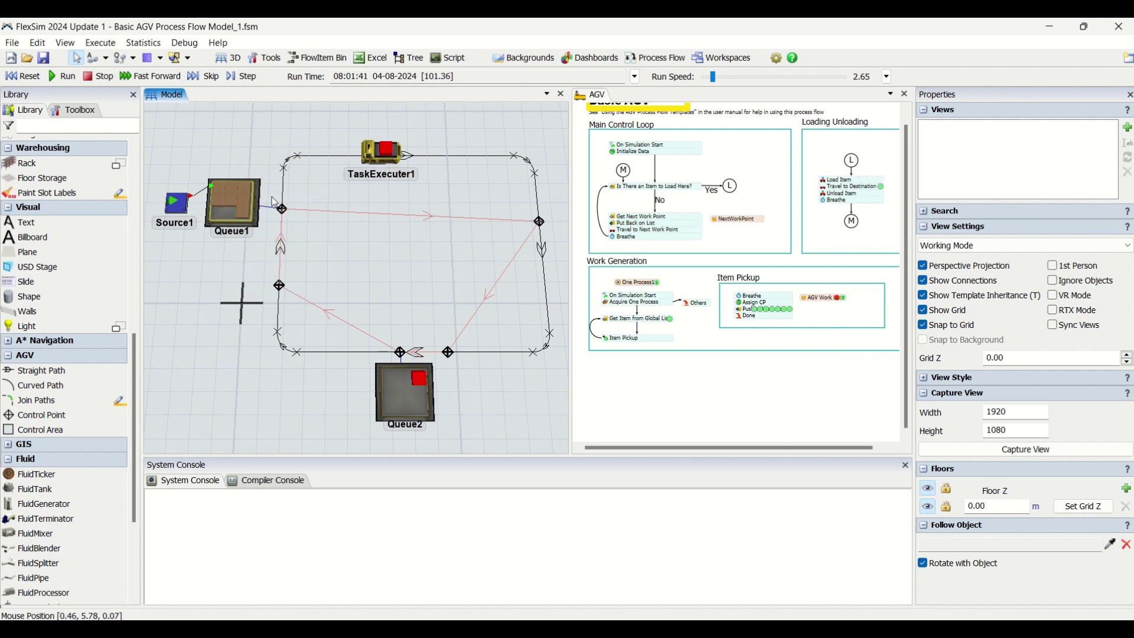
click(792, 378)
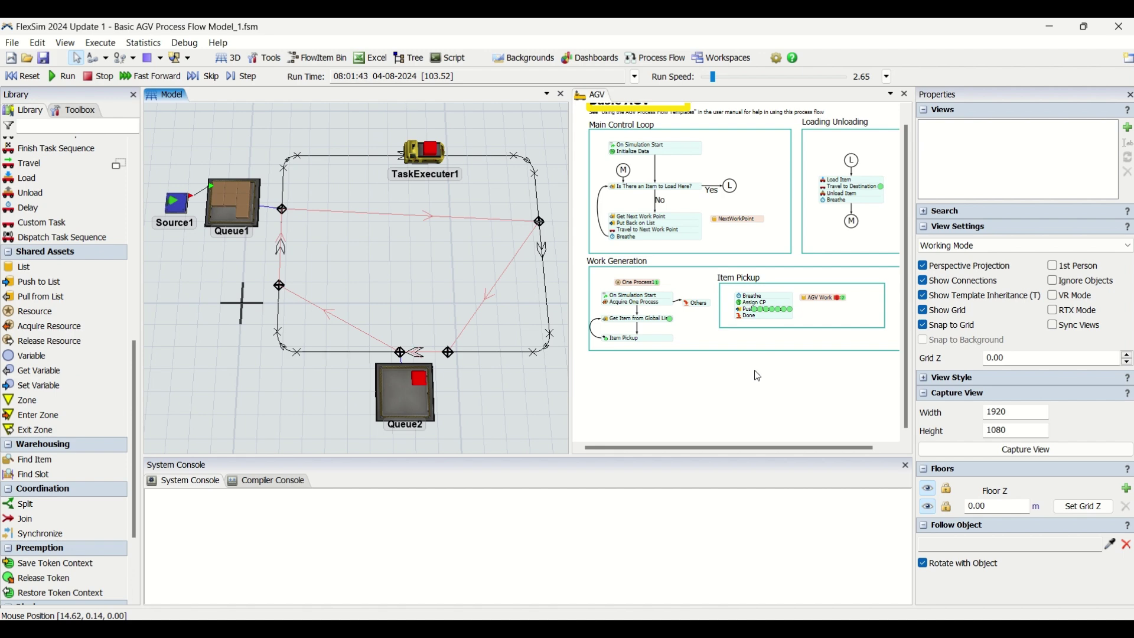
drag(759, 377, 717, 374)
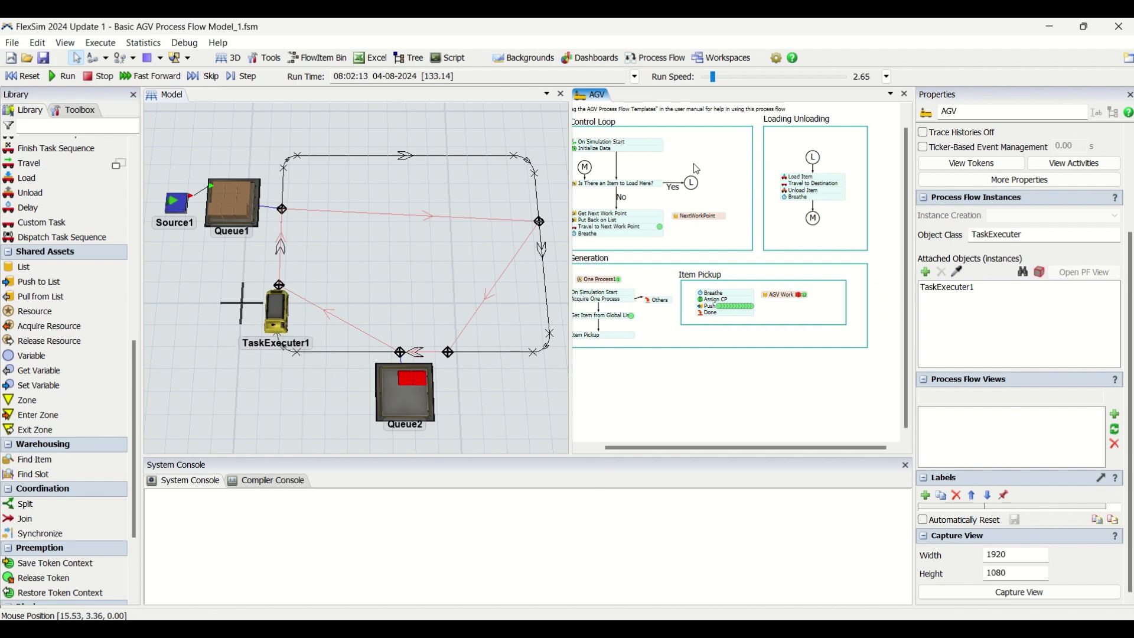
drag(697, 169, 722, 168)
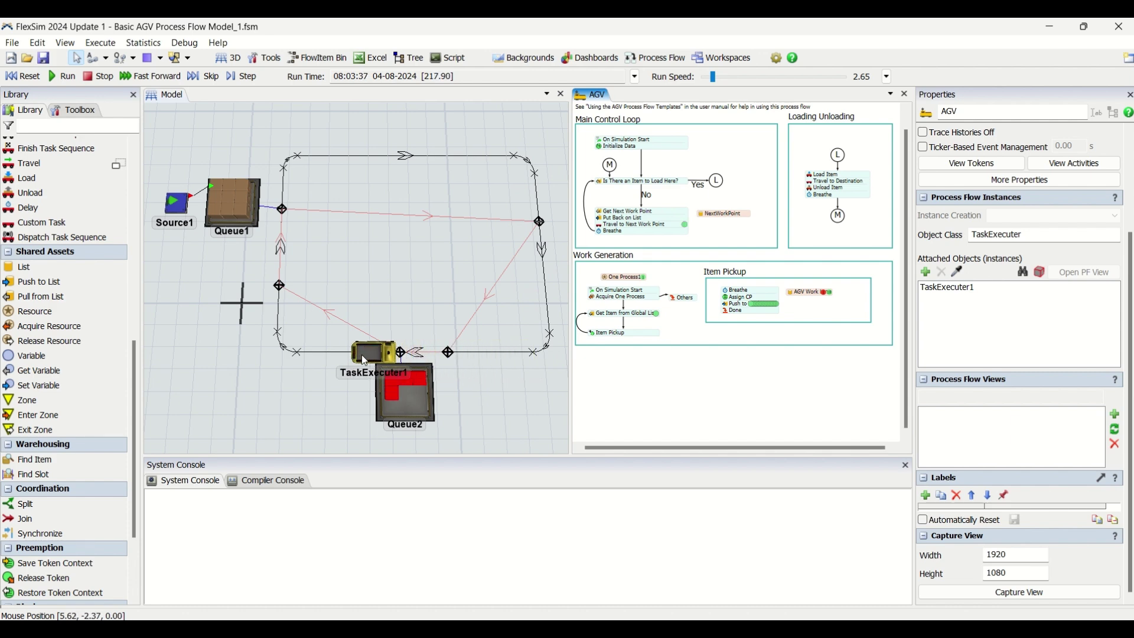
- Inspect the settings of the Assign CP and Push to Work List activities in the Item Pickup block
scroll(648, 286, up, 5)
scroll(650, 287, down, 4)
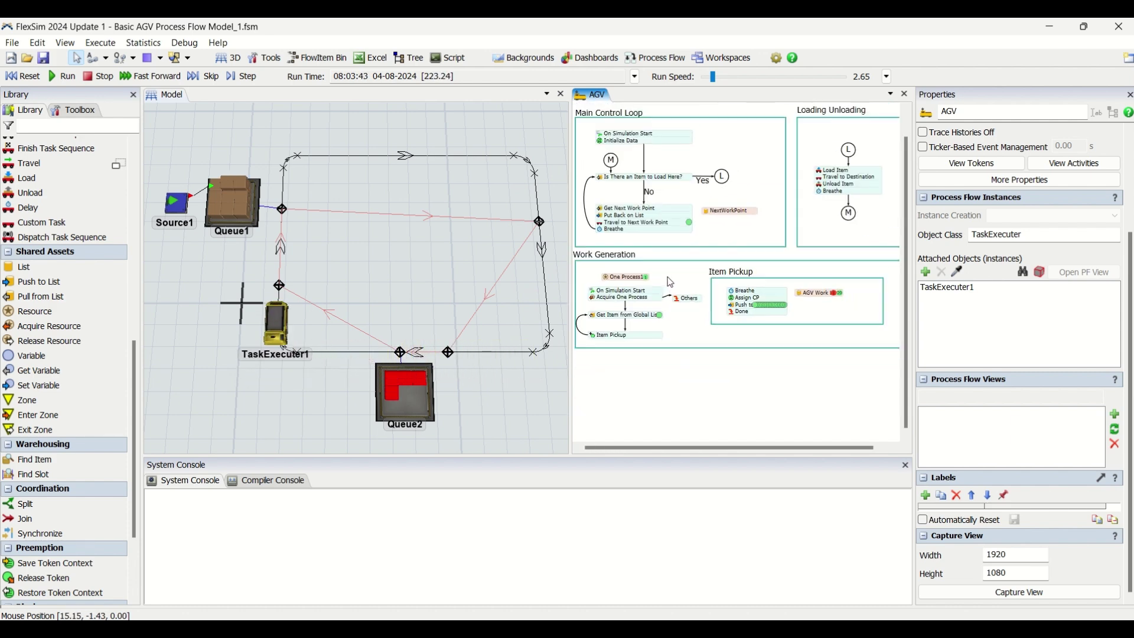
scroll(821, 301, up, 1)
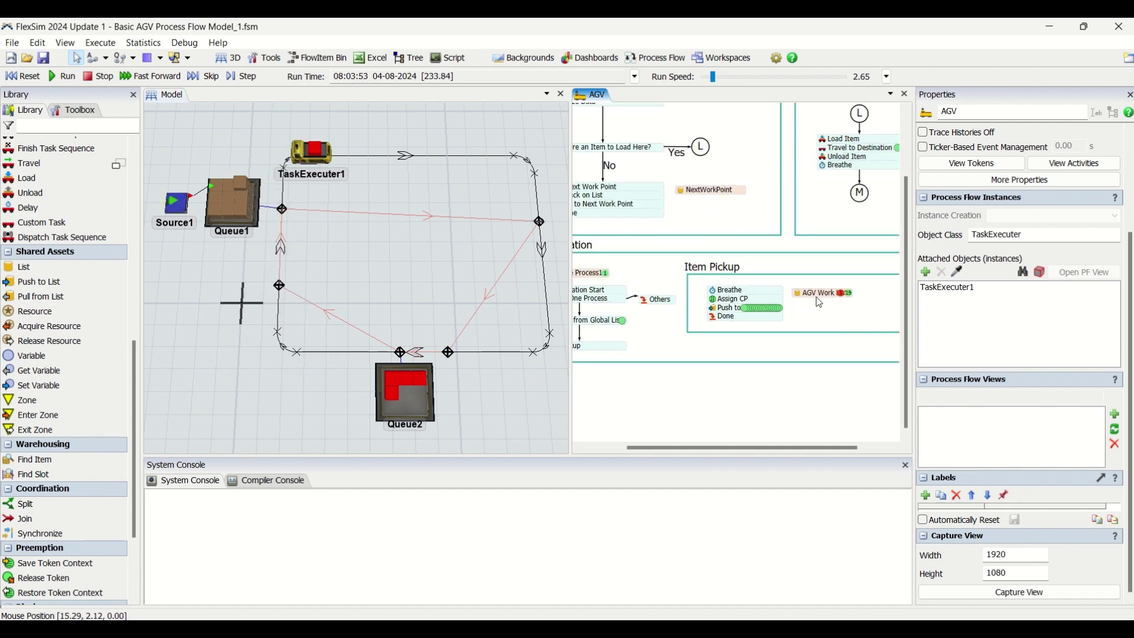
double_click(713, 301)
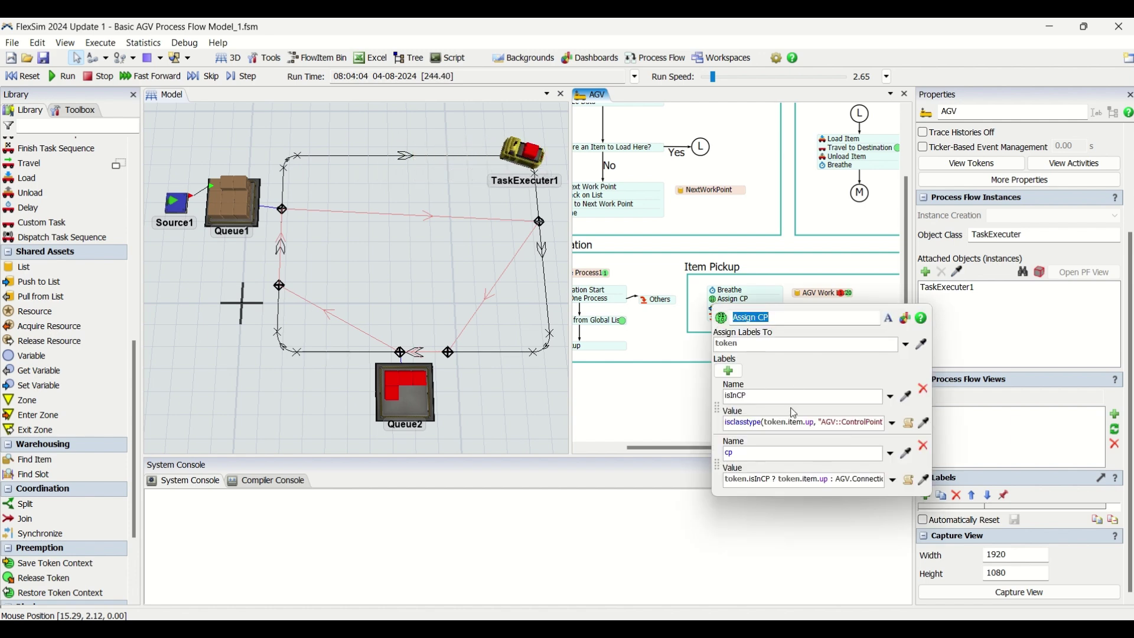
click(682, 392)
double_click(714, 308)
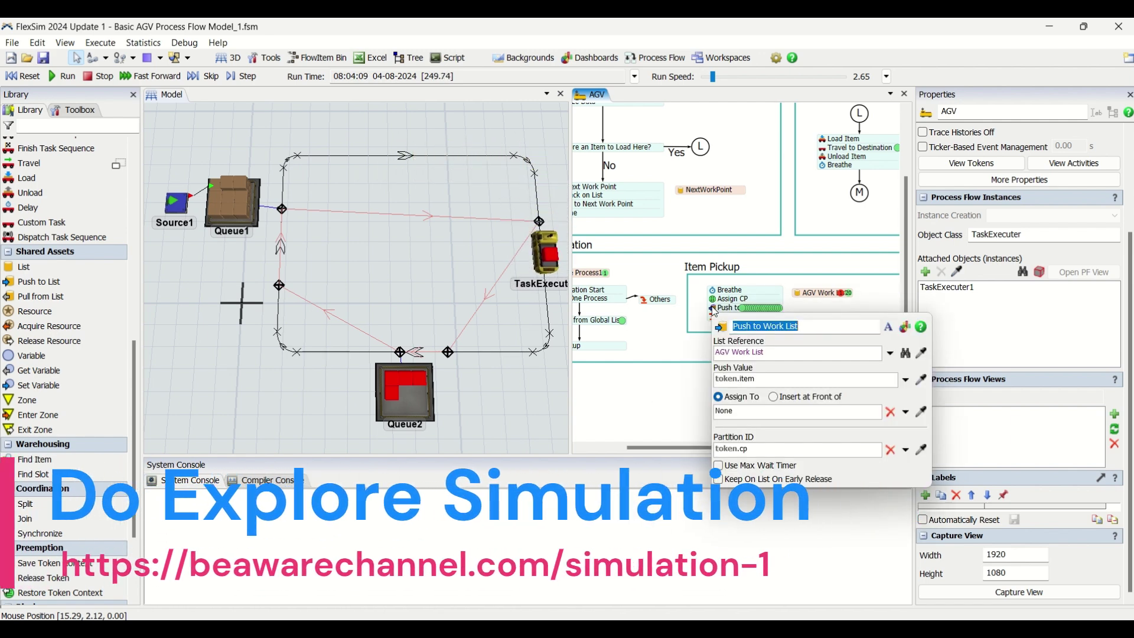
- Inspect the properties of the On Simulation Start, Acquire One Process and Get Item from Global List activities in Work Generation
drag(616, 407, 692, 398)
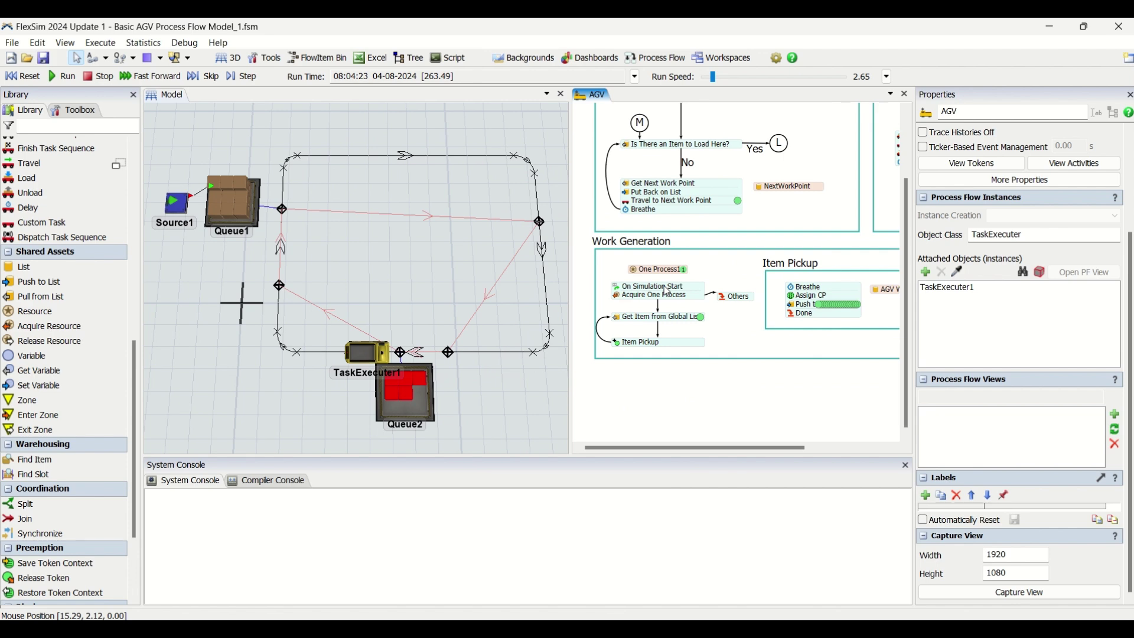
click(668, 291)
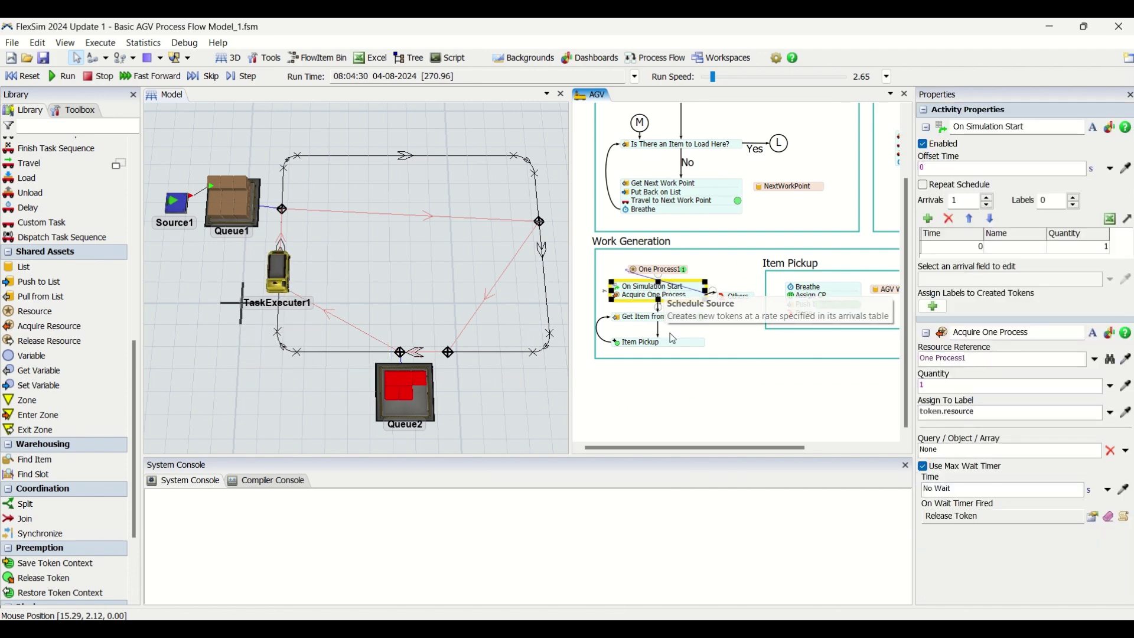
click(641, 325)
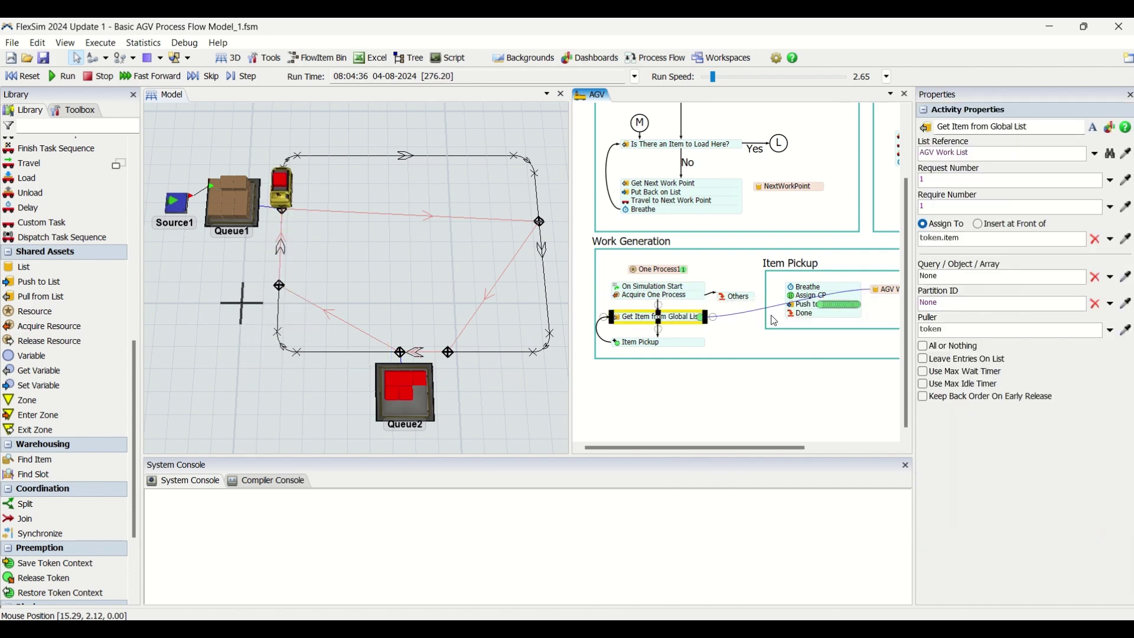
drag(756, 395, 680, 373)
scroll(644, 373, down, 2)
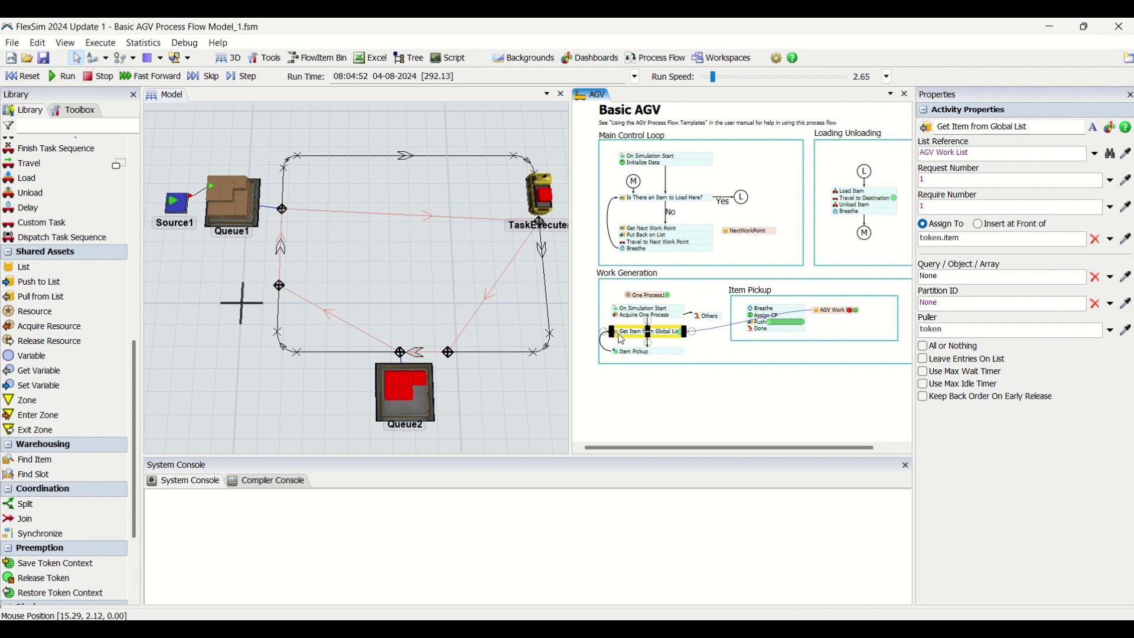
- Inspect the settings of the Load Item and Travel to Destination activities in the Loading Unloading block
drag(807, 389, 660, 434)
scroll(714, 247, up, 5)
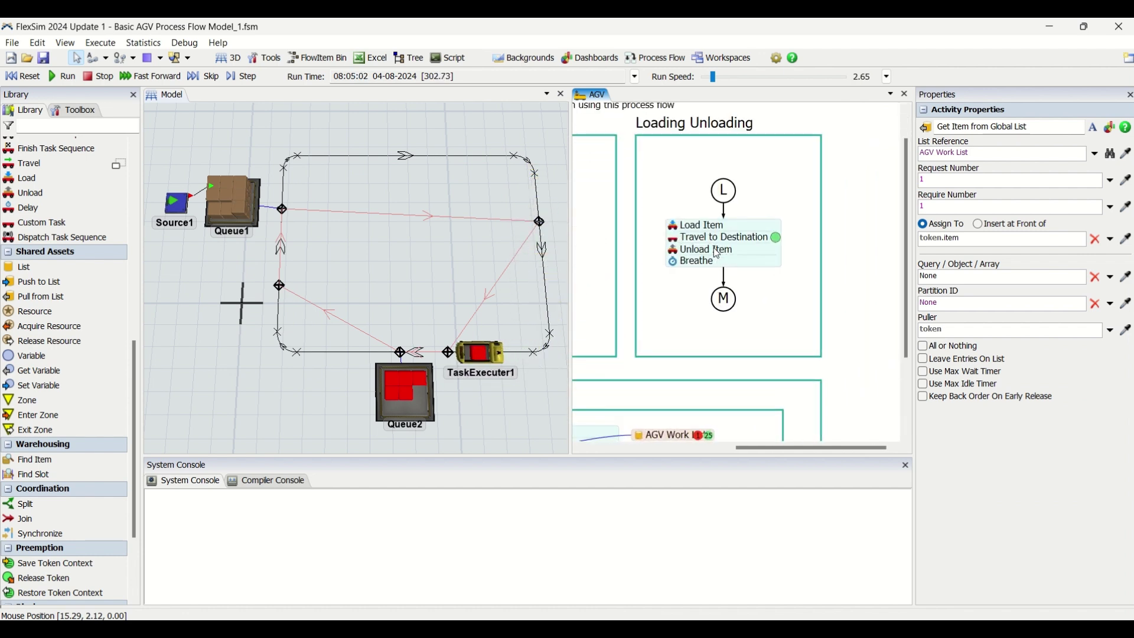
scroll(791, 224, up, 3)
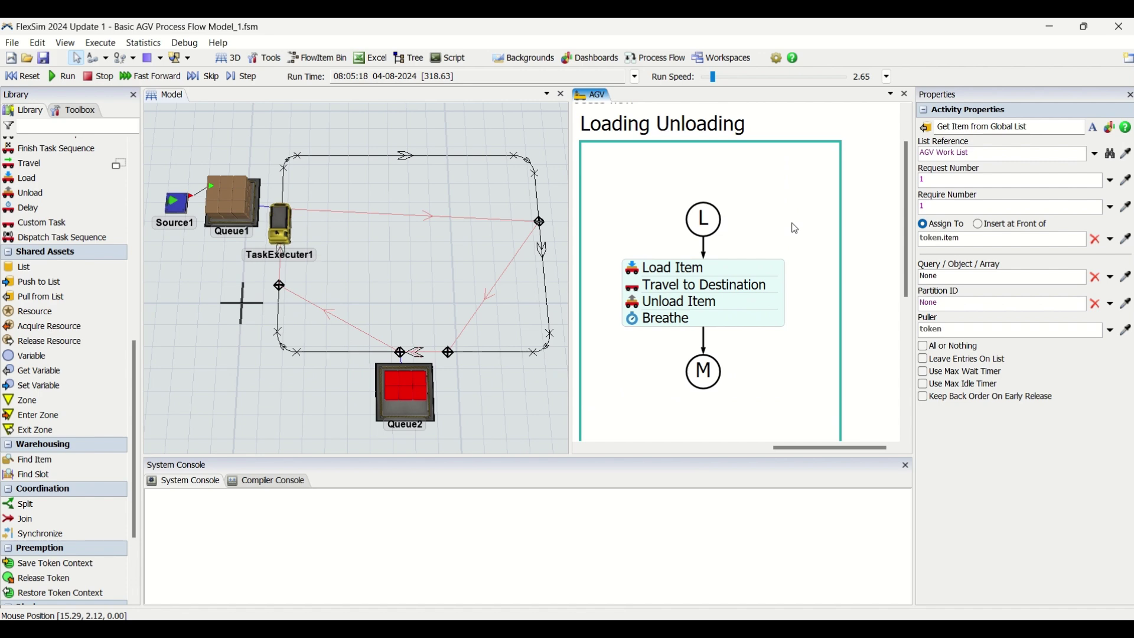
double_click(638, 273)
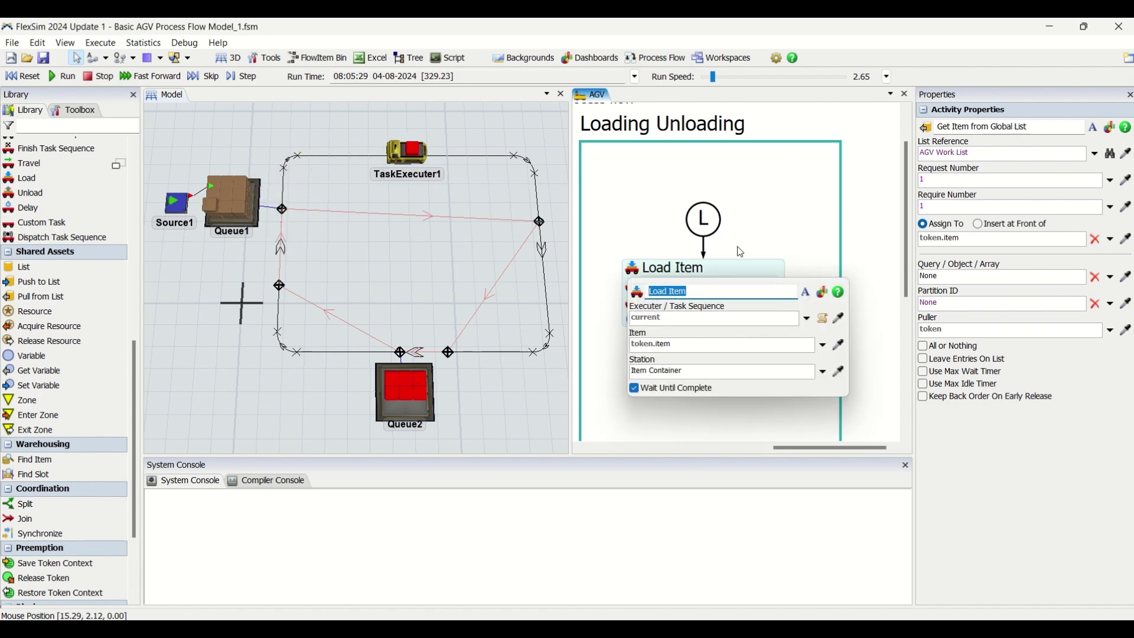
click(773, 224)
double_click(644, 286)
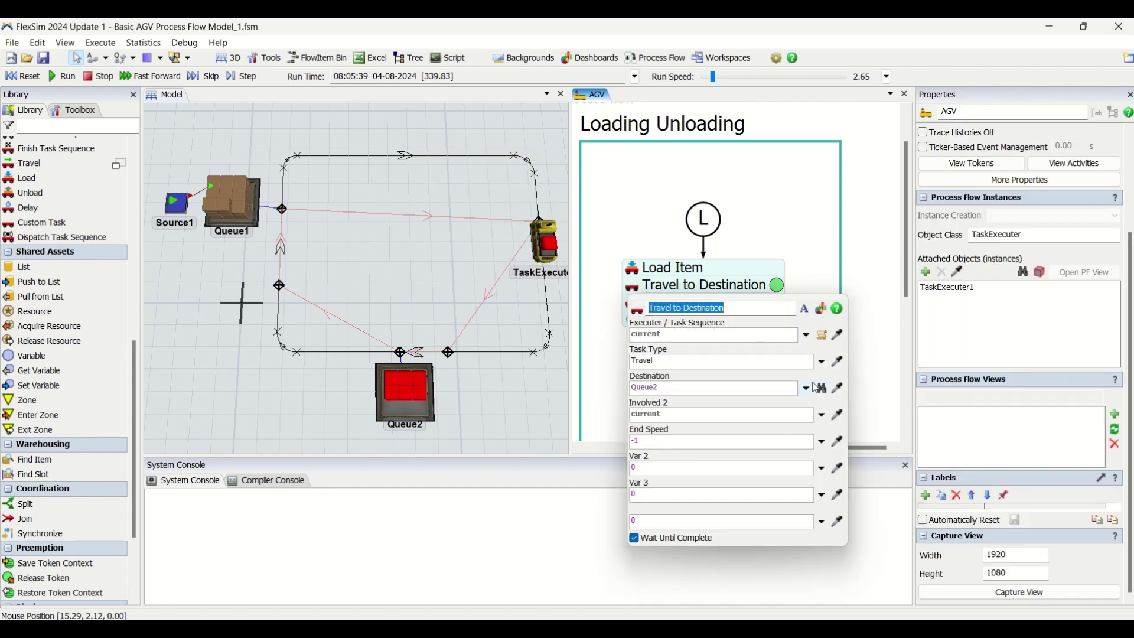
drag(666, 418, 634, 417)
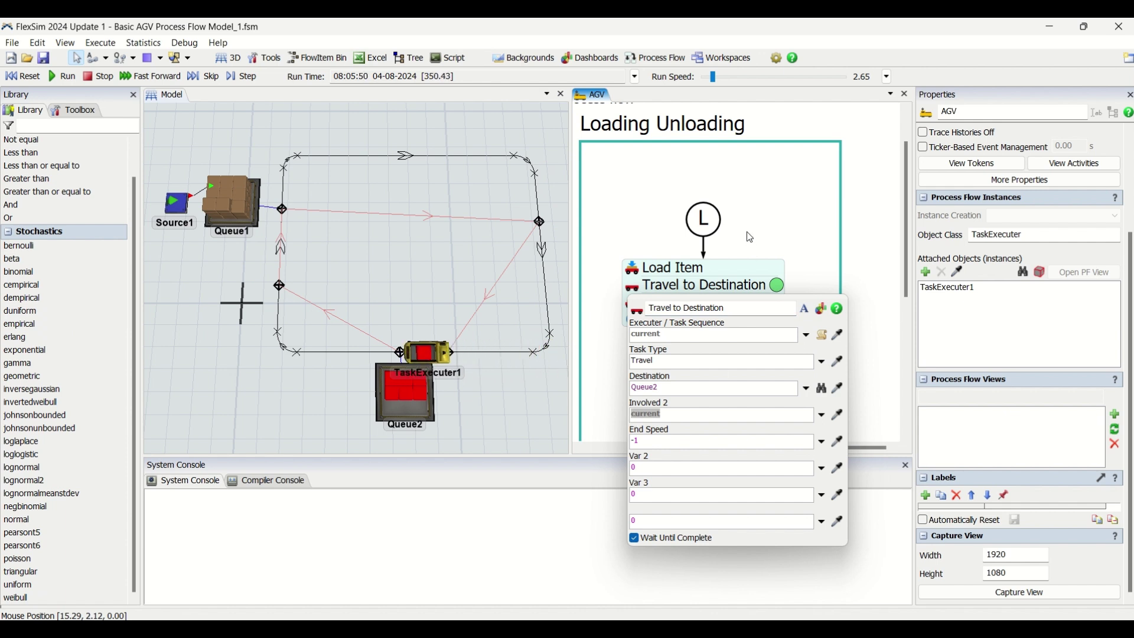
- Add a second object process flow based on the Basic AGV template
click(674, 59)
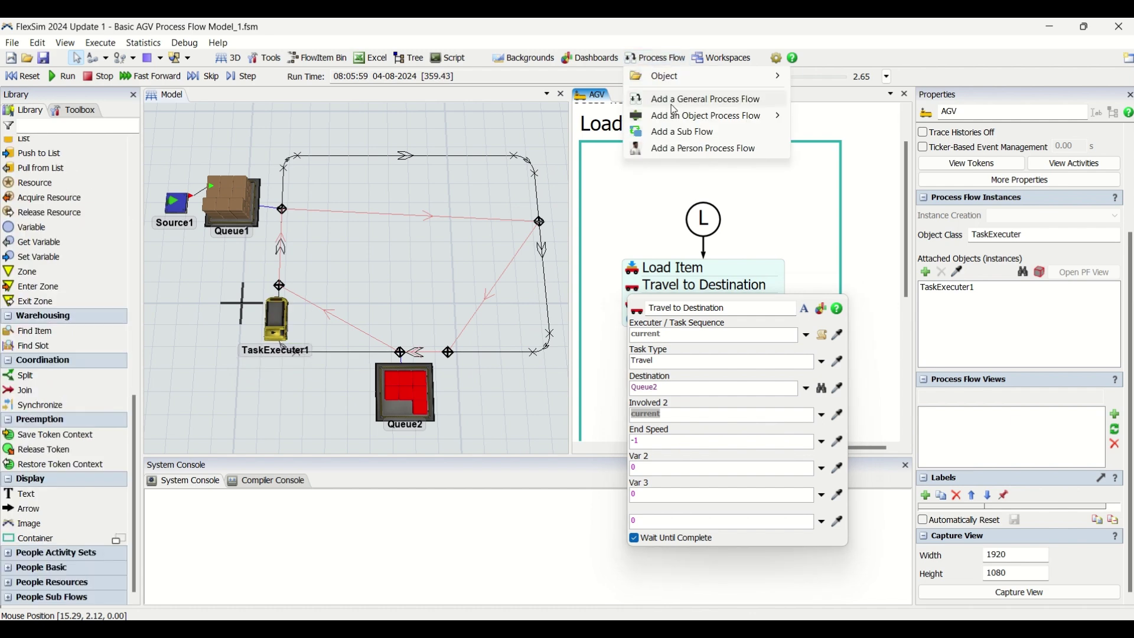
mouse_move(677, 120)
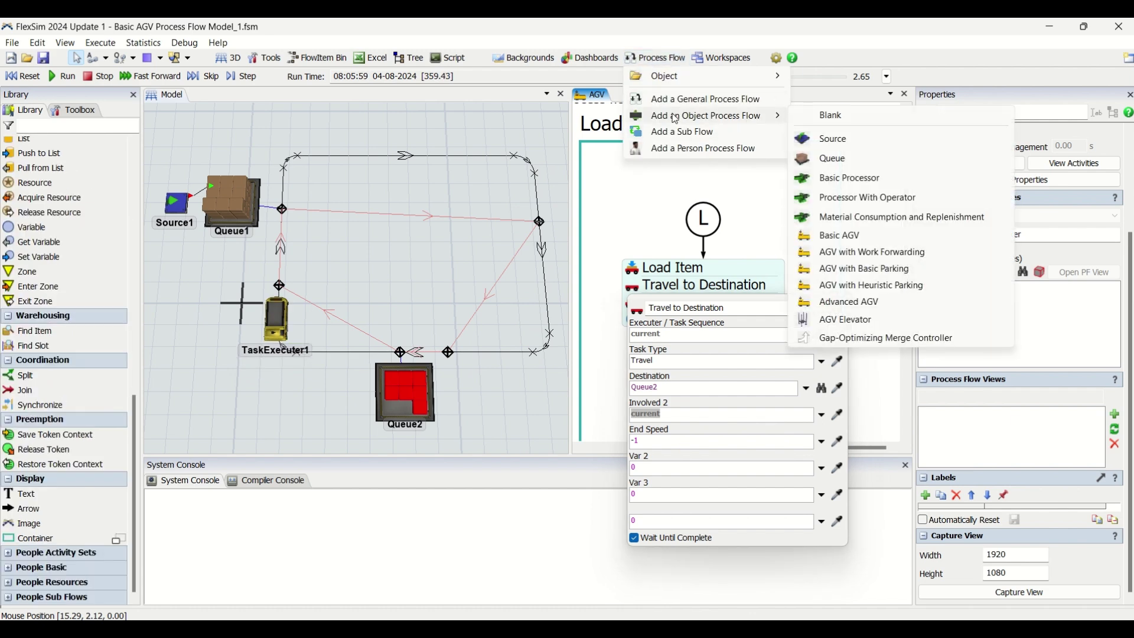
click(841, 237)
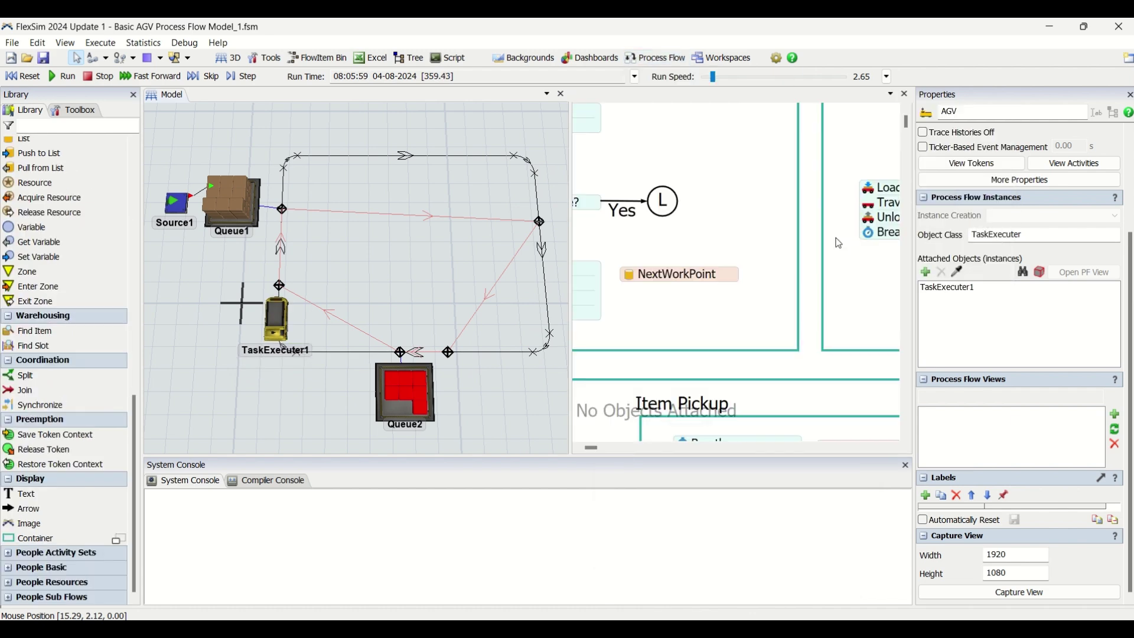
- Inspect the default settings of Travel to Destination and Unload Item in the new AGV2 process flow's Loading Unloading block
drag(853, 240, 560, 247)
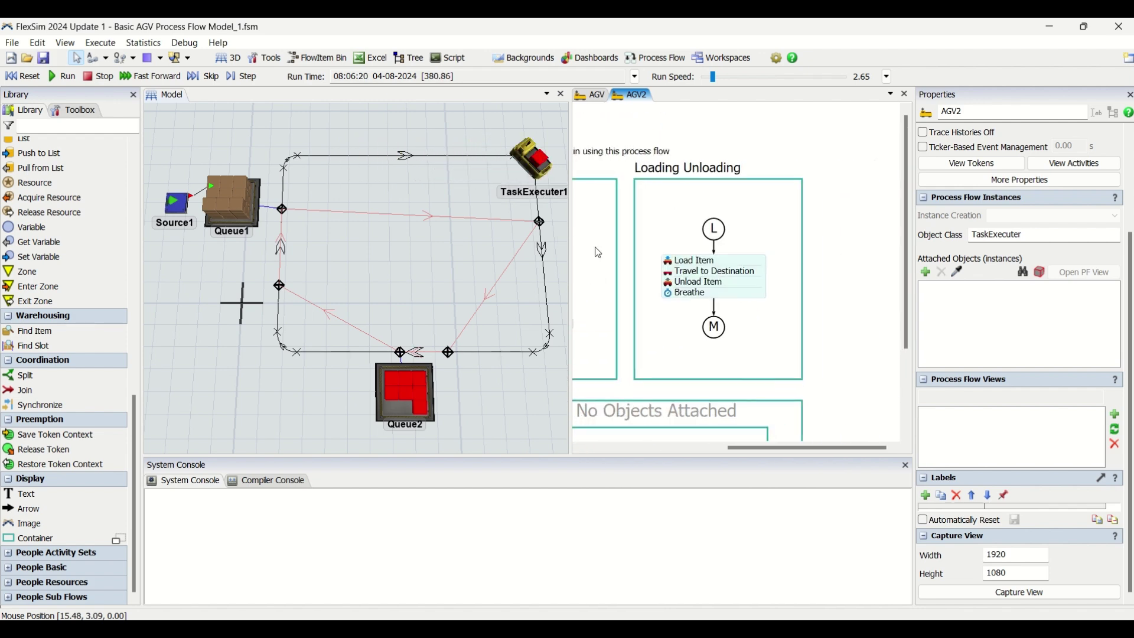
double_click(668, 273)
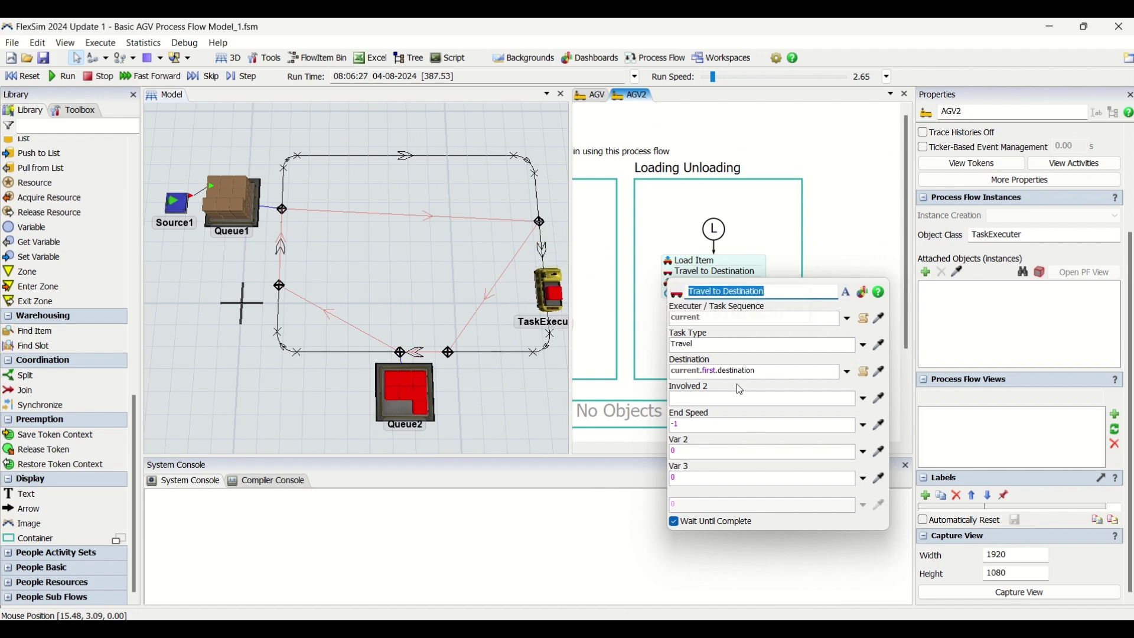
click(702, 397)
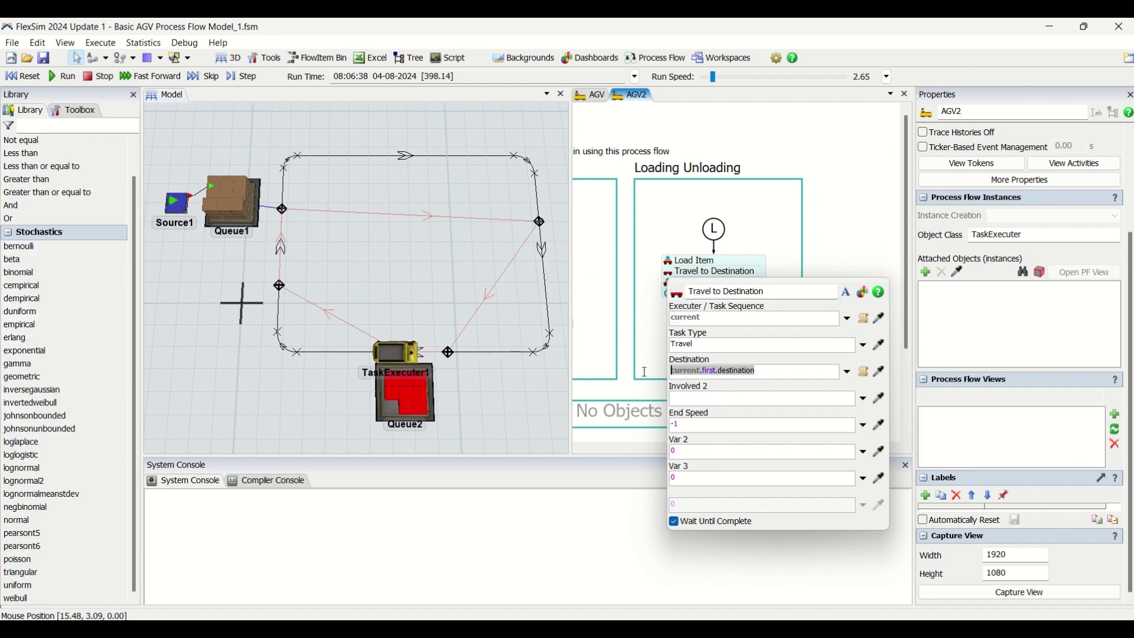
click(668, 284)
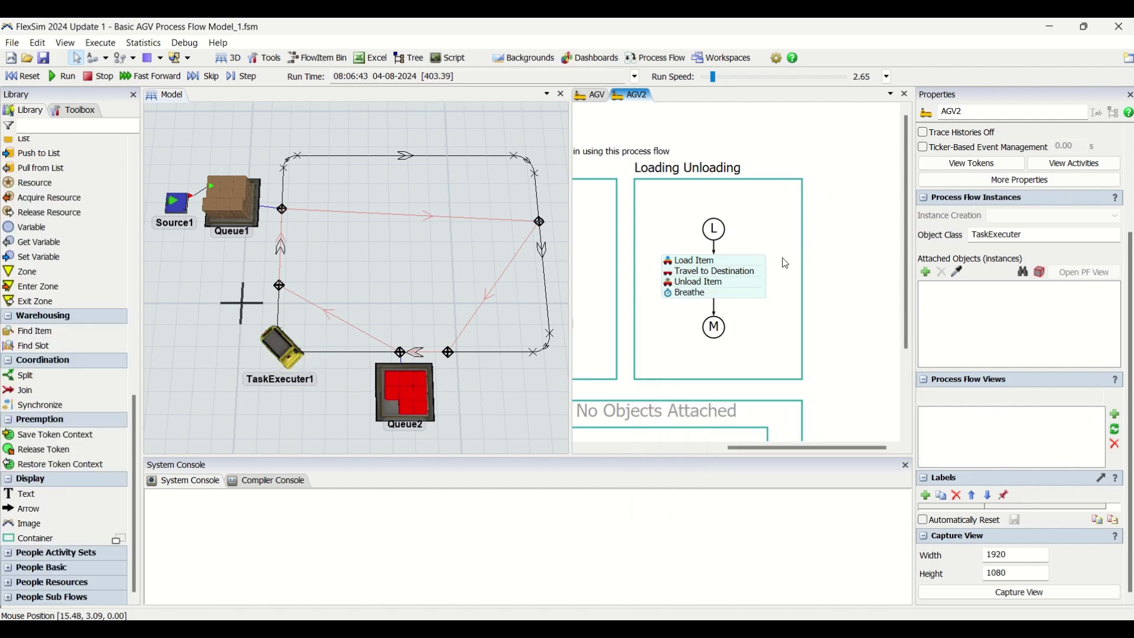
double_click(668, 283)
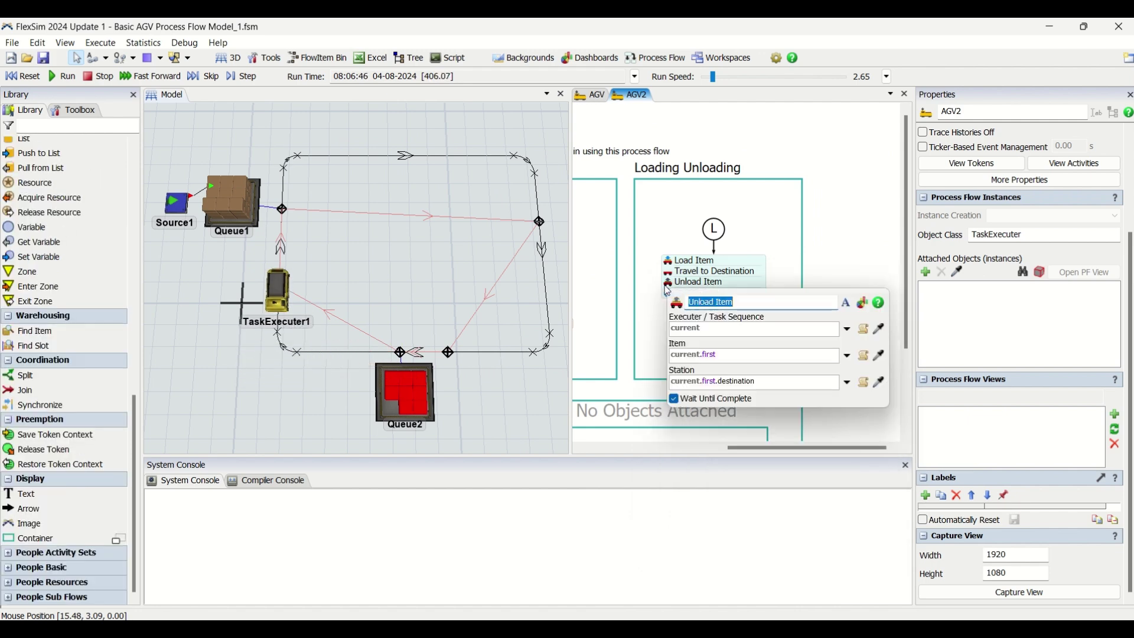
click(733, 355)
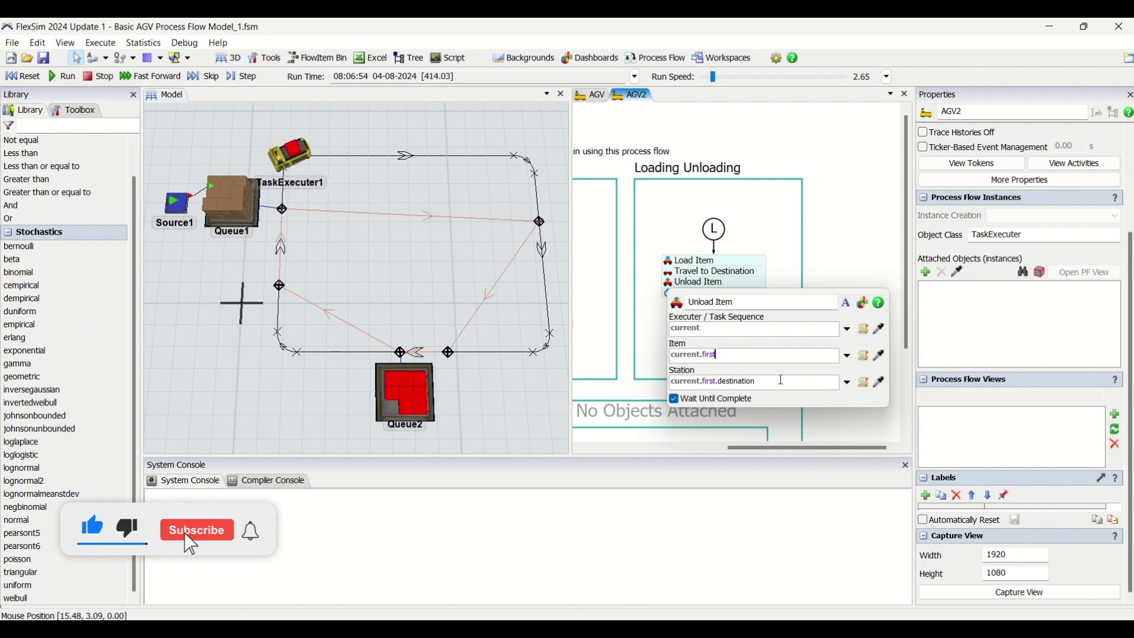
- Return to the original AGV process flow and check its Travel to Destination and Unload Item settings for comparison
click(590, 96)
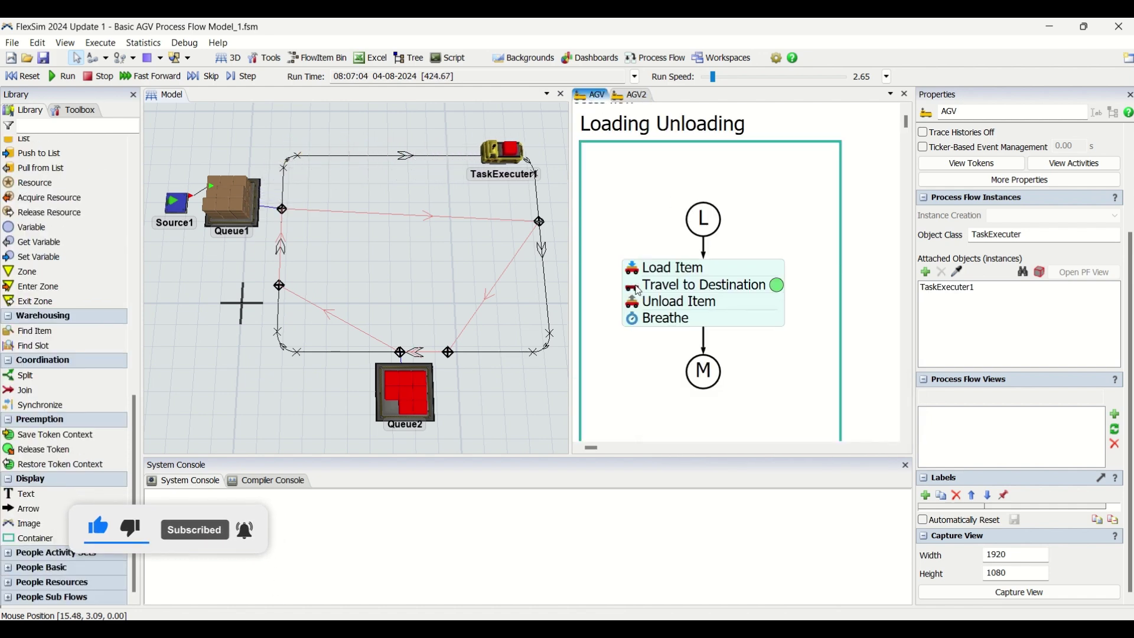
click(641, 289)
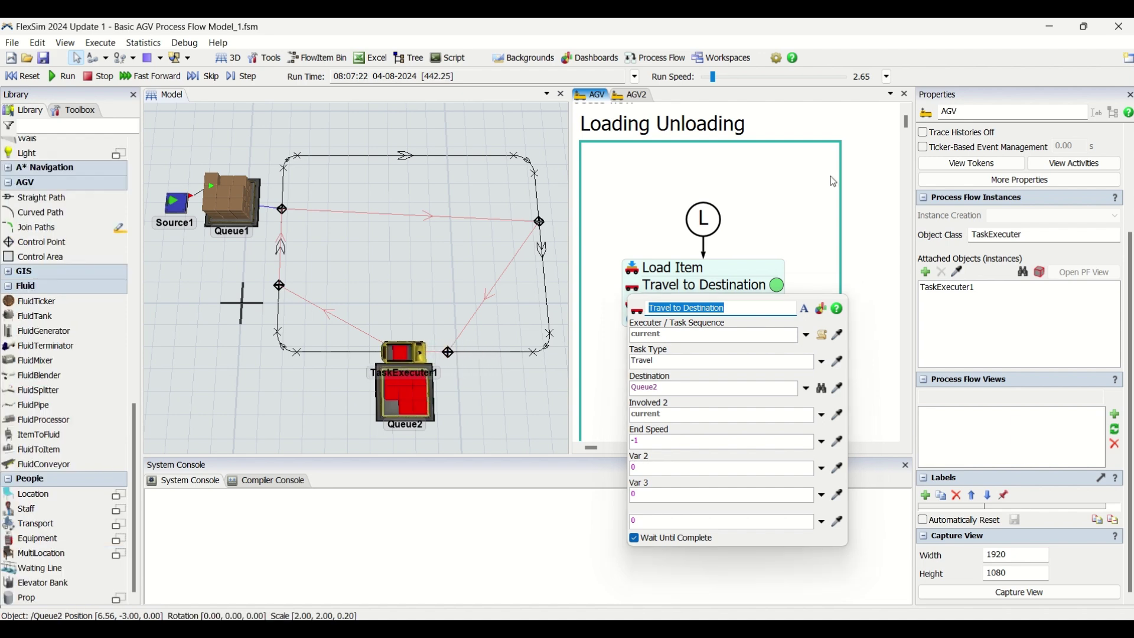
click(738, 230)
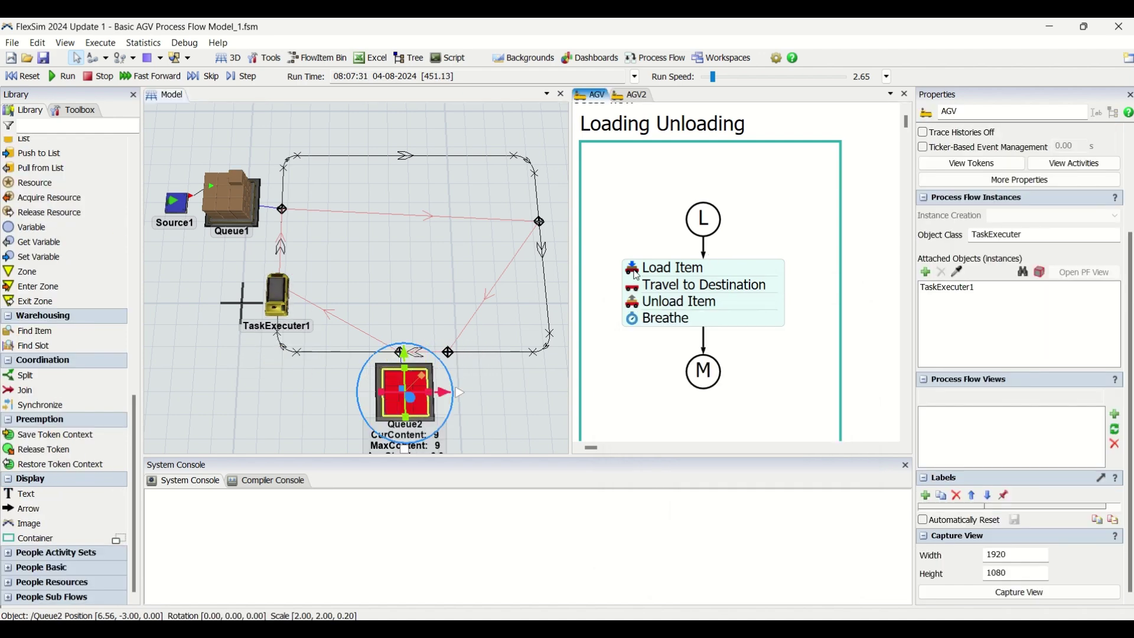
click(679, 302)
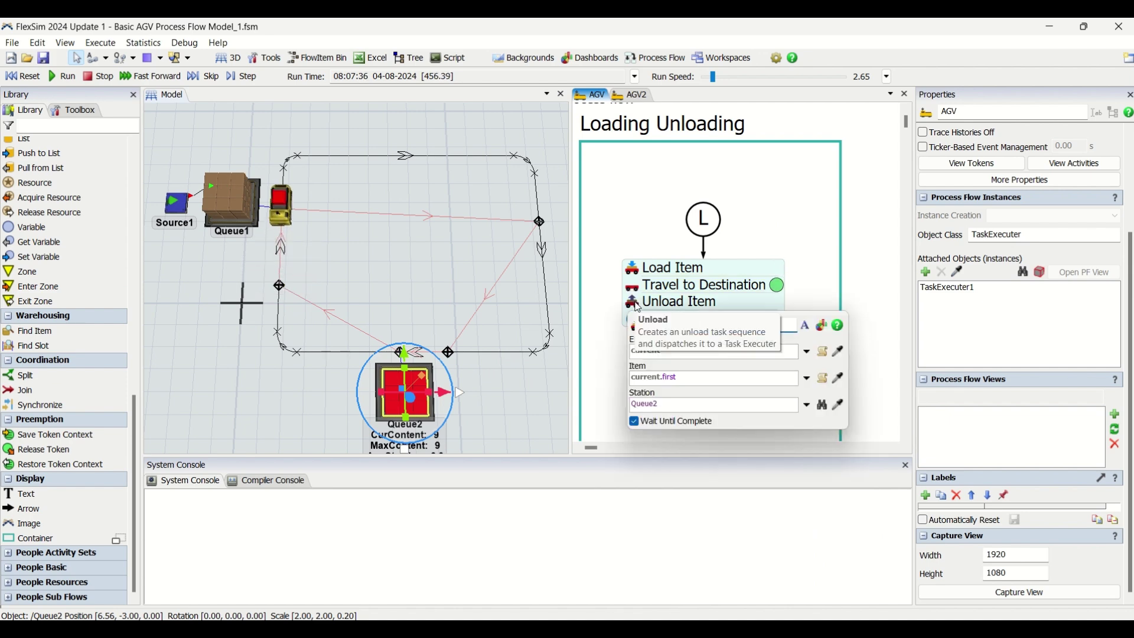
click(683, 379)
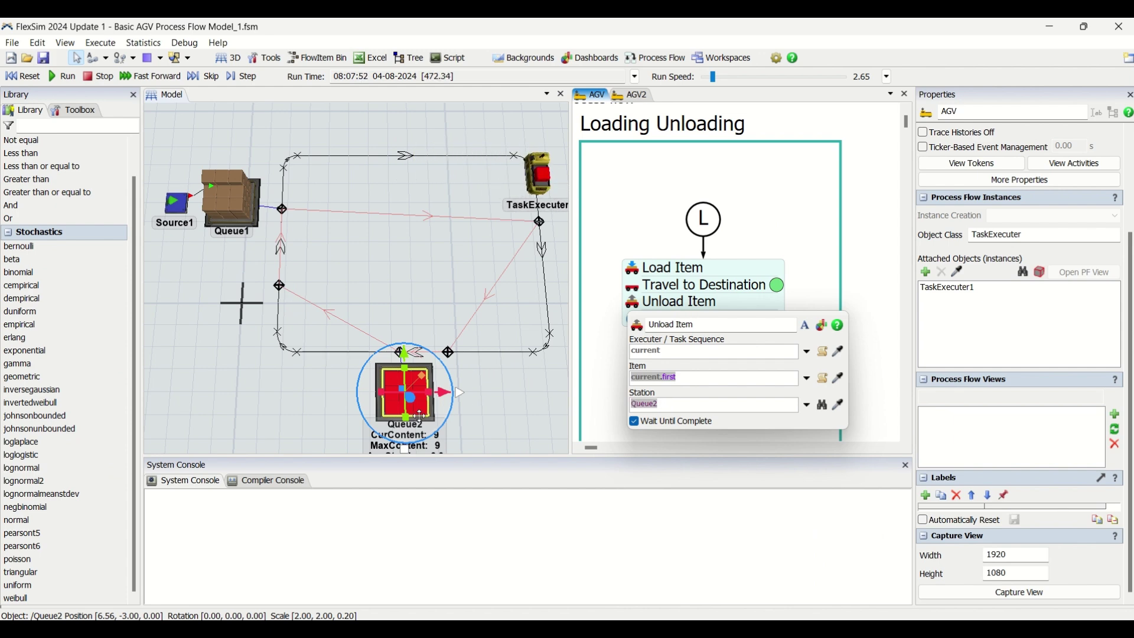
click(666, 195)
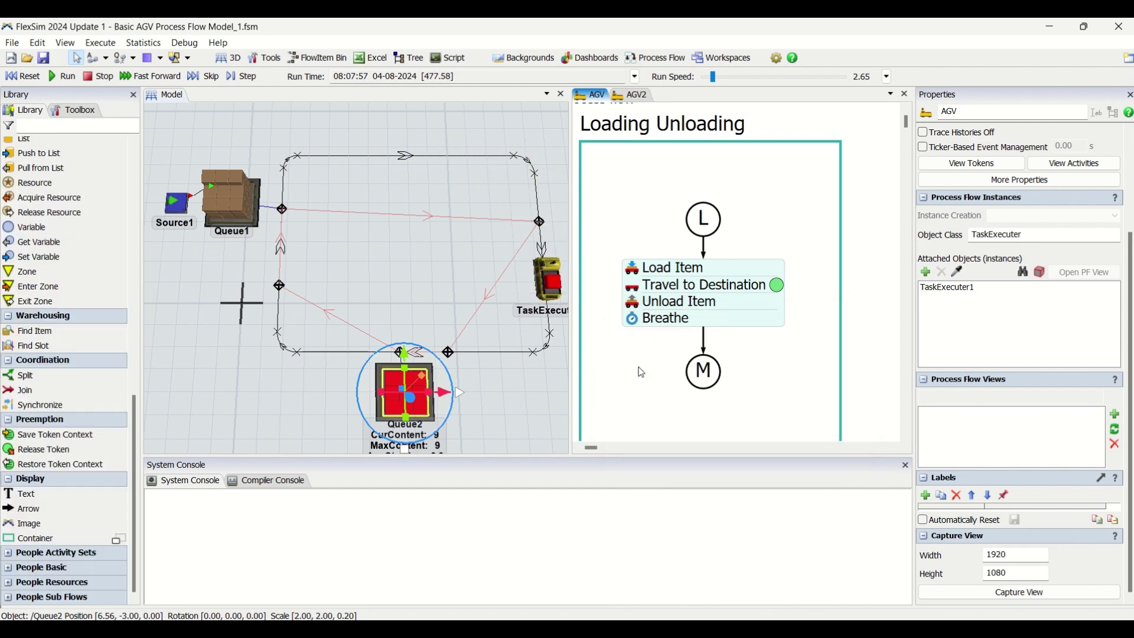
scroll(645, 331, down, 2)
scroll(645, 347, up, 2)
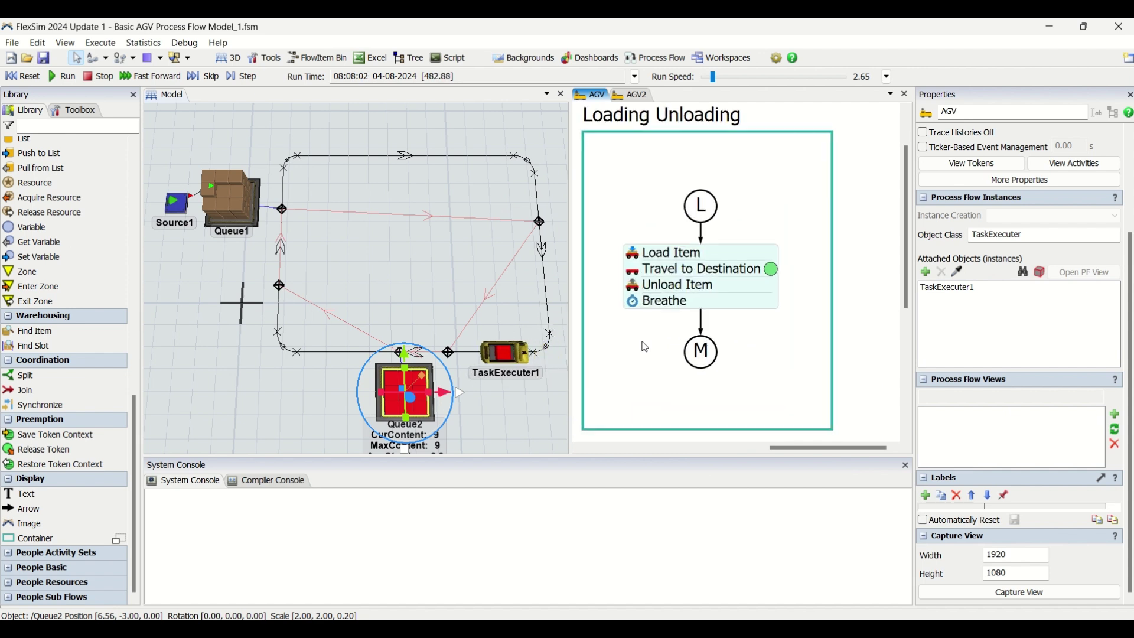
drag(646, 347, 639, 352)
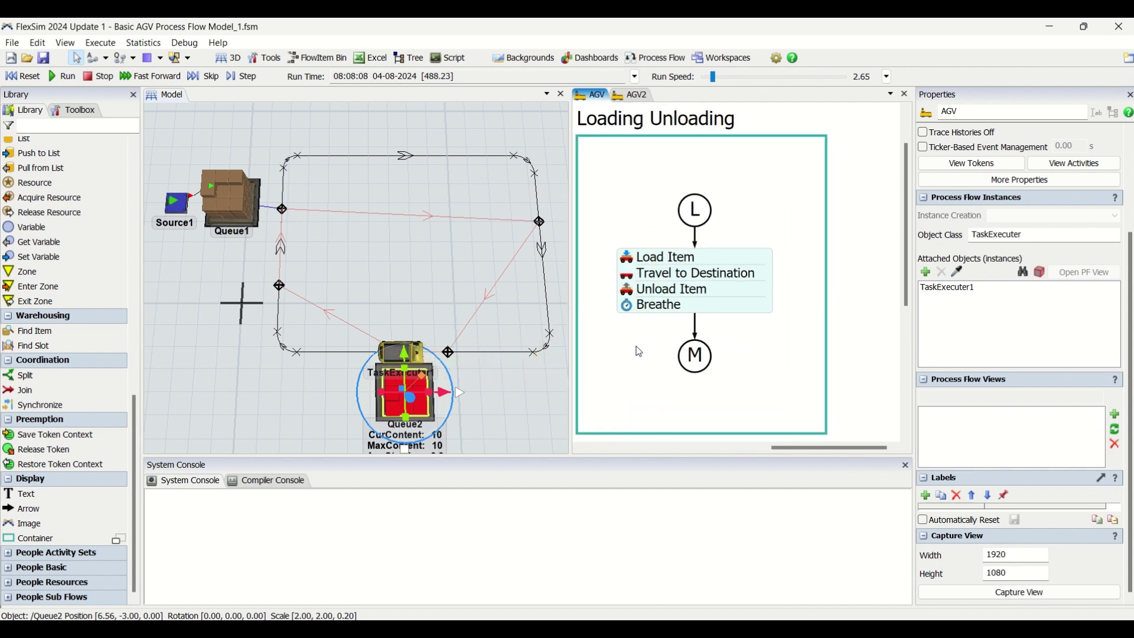
- Reset the model, rotate the 3D view to an angled perspective, and run the simulation at a run speed of 13.42
click(27, 80)
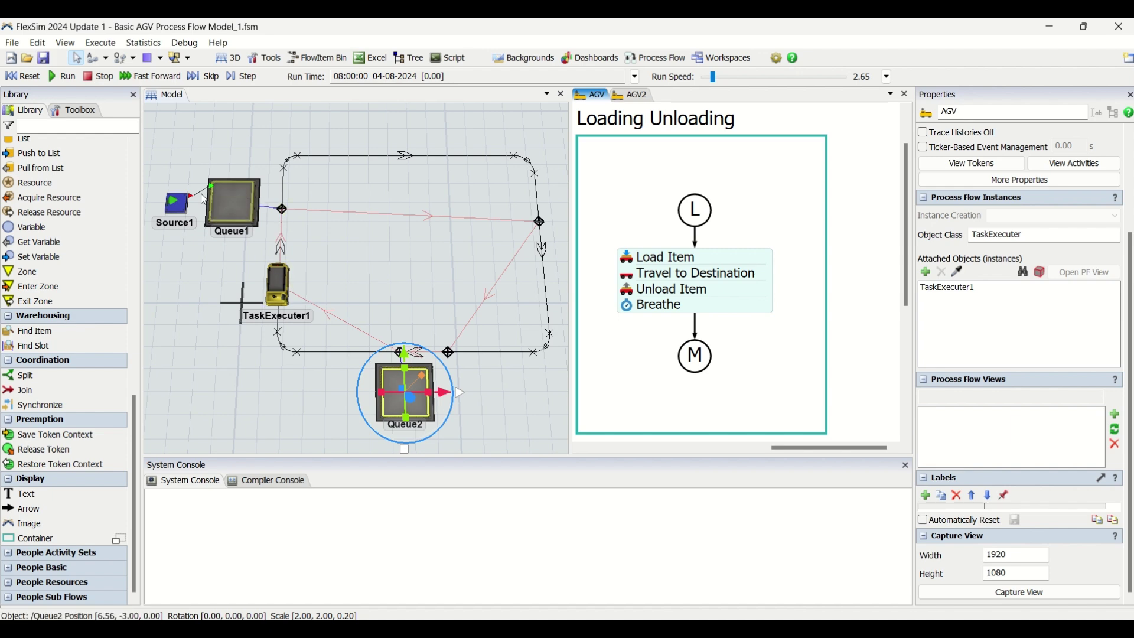
click(315, 399)
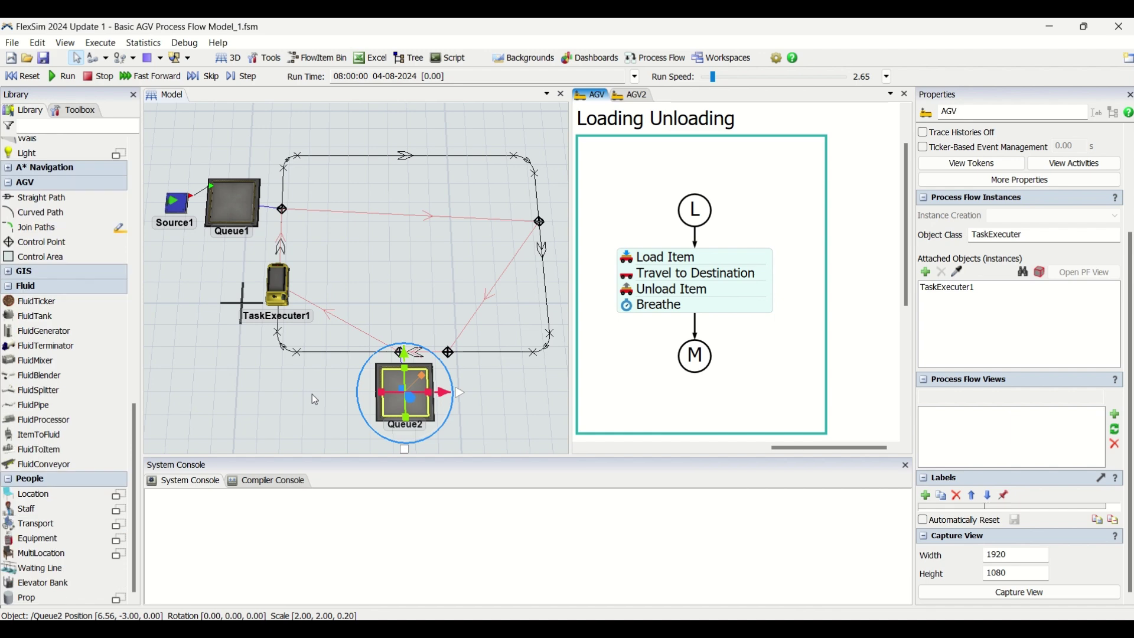
click(325, 384)
right_drag(325, 383, 369, 390)
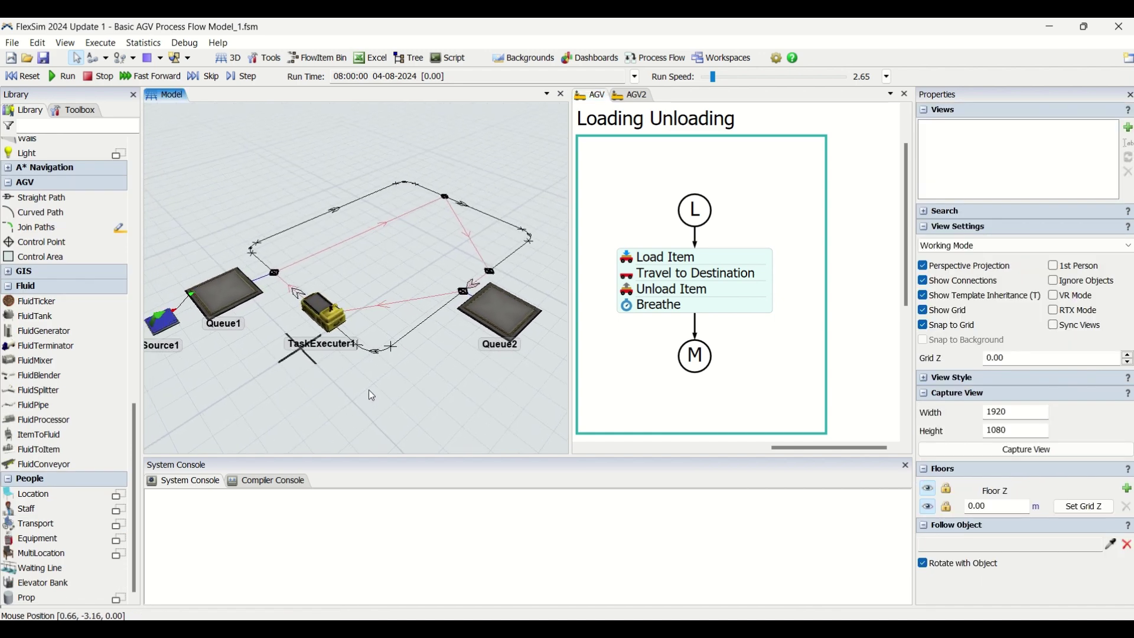
click(66, 76)
mouse_move(713, 77)
mouse_down()
mouse_move(745, 76)
mouse_move(717, 75)
mouse_up()
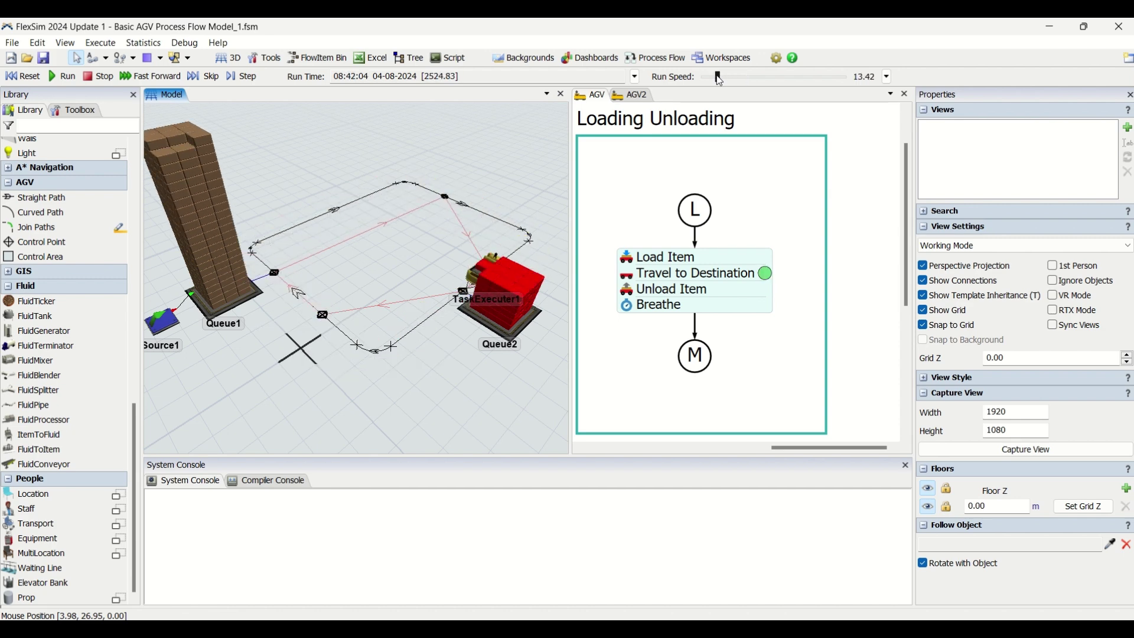
- Reset the model and set the Travel to Destination activity's destination to Queue1 by sampling it from the 3D model
click(22, 75)
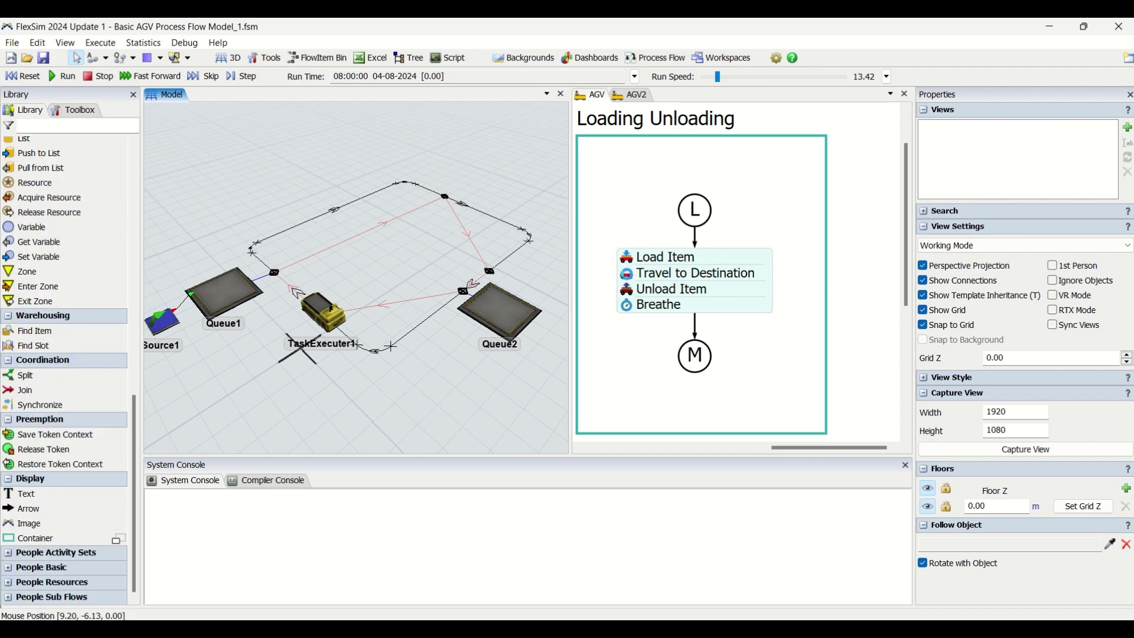
double_click(630, 276)
click(839, 378)
click(240, 303)
click(240, 298)
key(Escape)
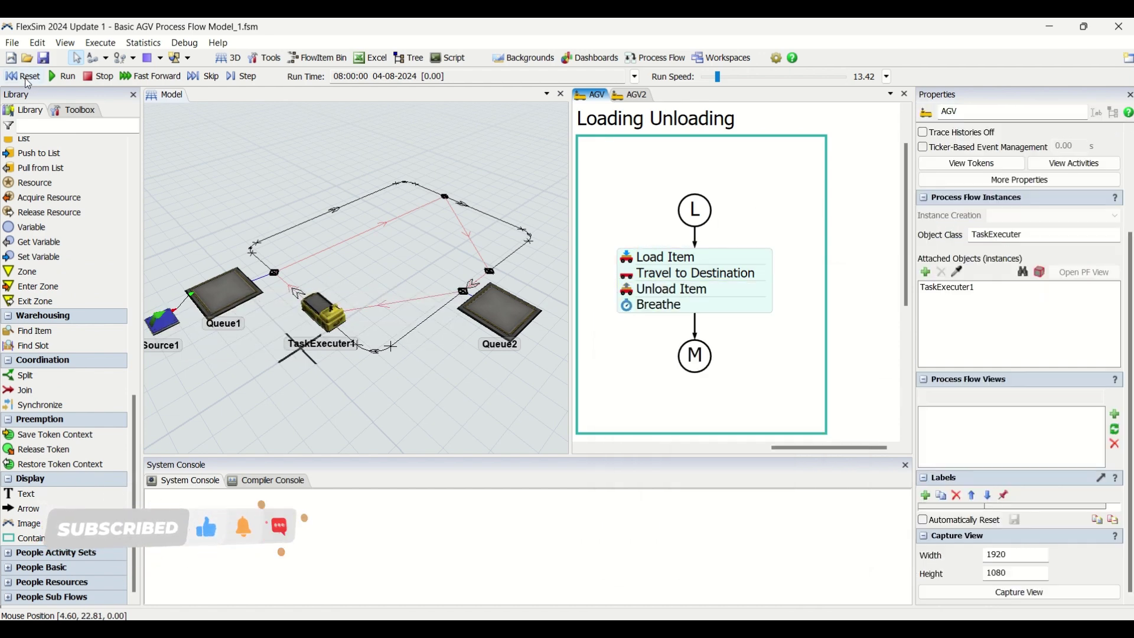
- Run the simulation at a run speed of 6.47, raise it to 42.40, and watch the AGV's travel and the process flow
click(61, 76)
mouse_move(720, 77)
mouse_down()
mouse_move(732, 77)
mouse_move(718, 80)
mouse_up()
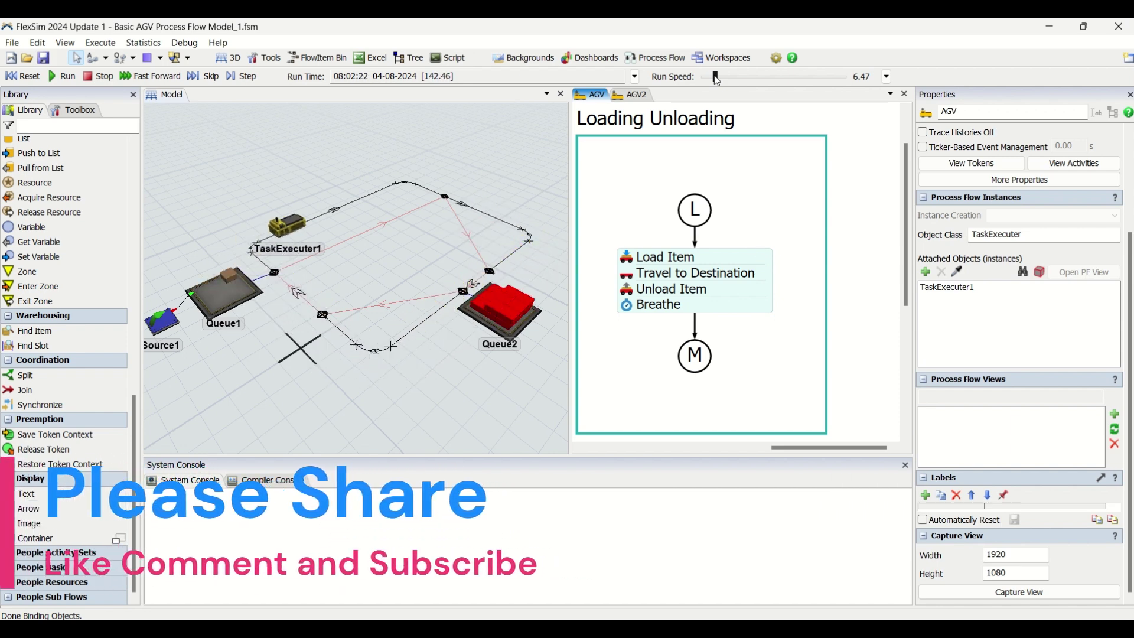
drag(717, 80, 725, 82)
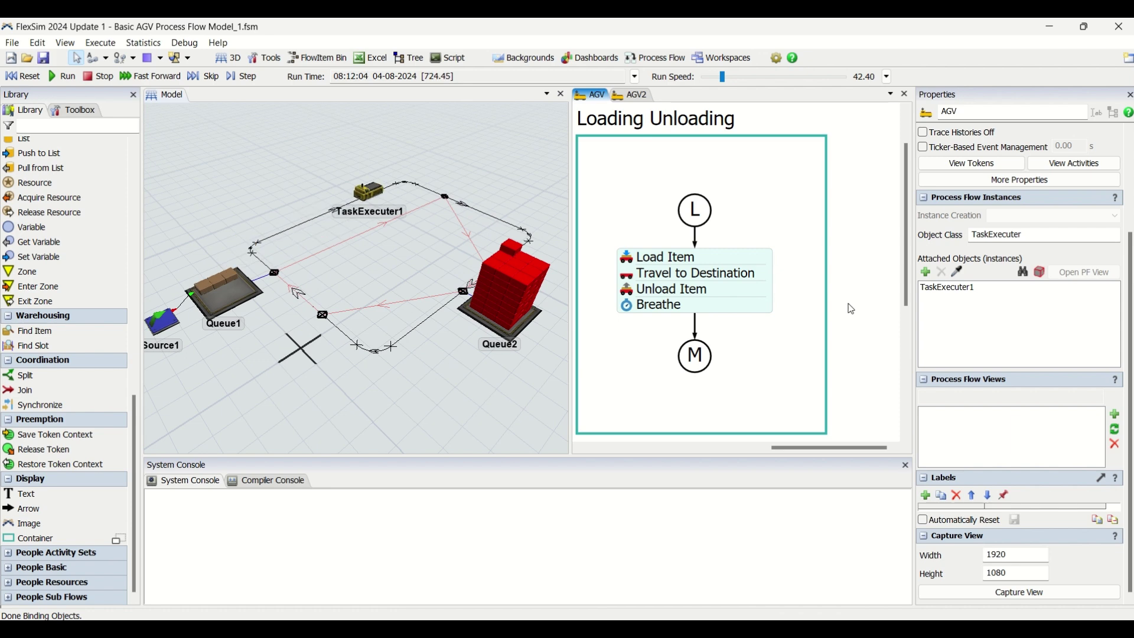
scroll(755, 353, down, 3)
drag(817, 313, 820, 288)
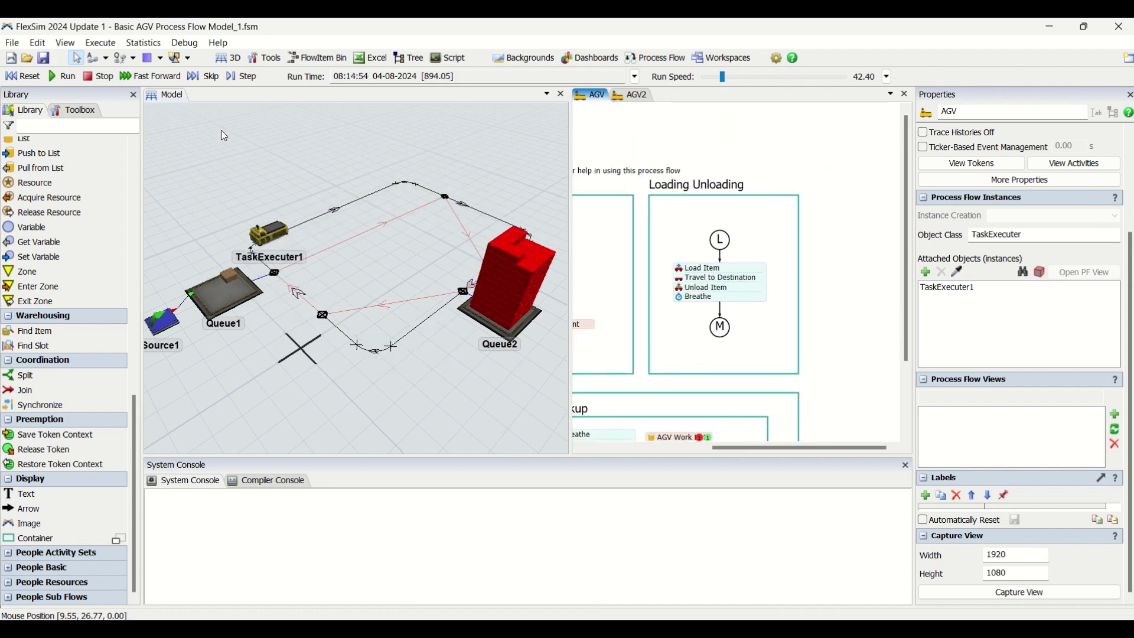
- Reset the model, check the Unload Item settings, and set the Travel to Destination activity's destination to Queue2 by sampling it
click(22, 77)
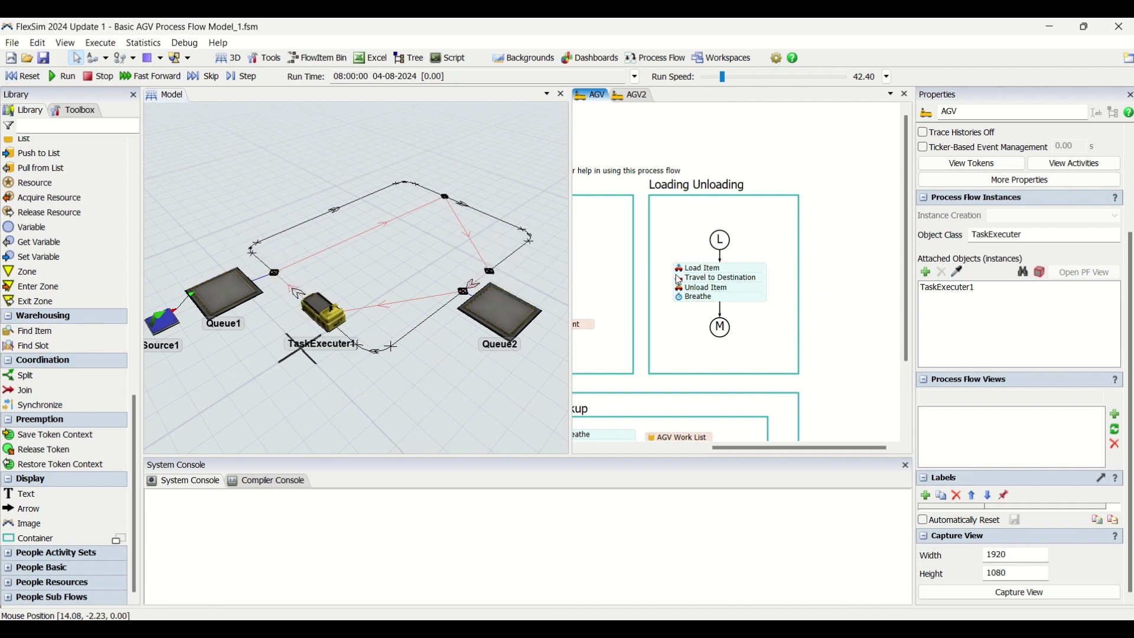
double_click(681, 292)
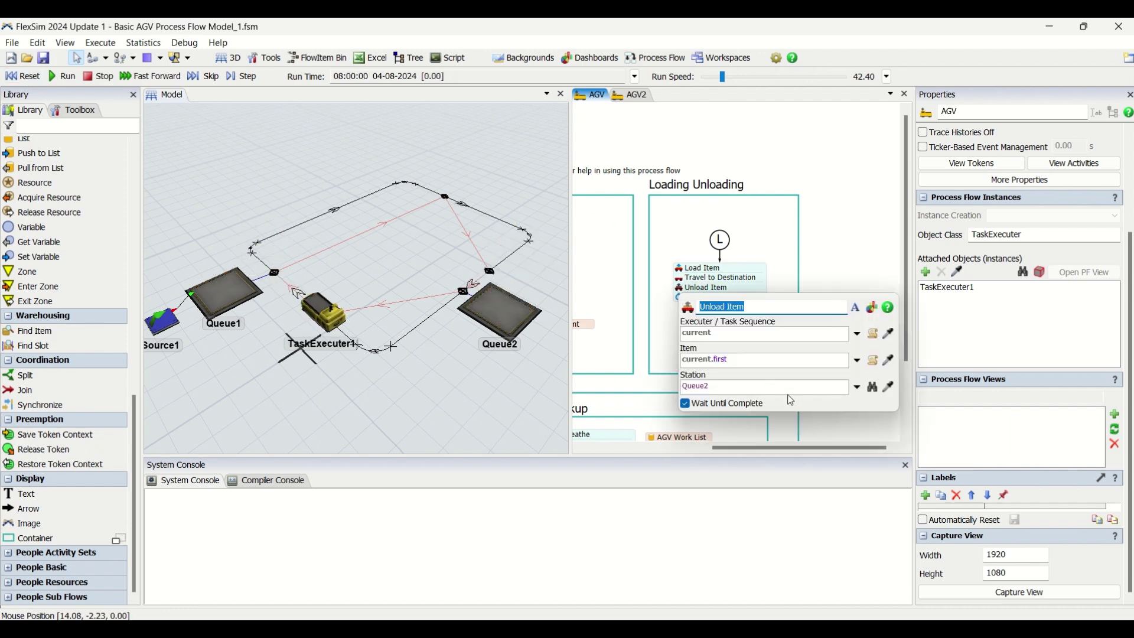
double_click(683, 279)
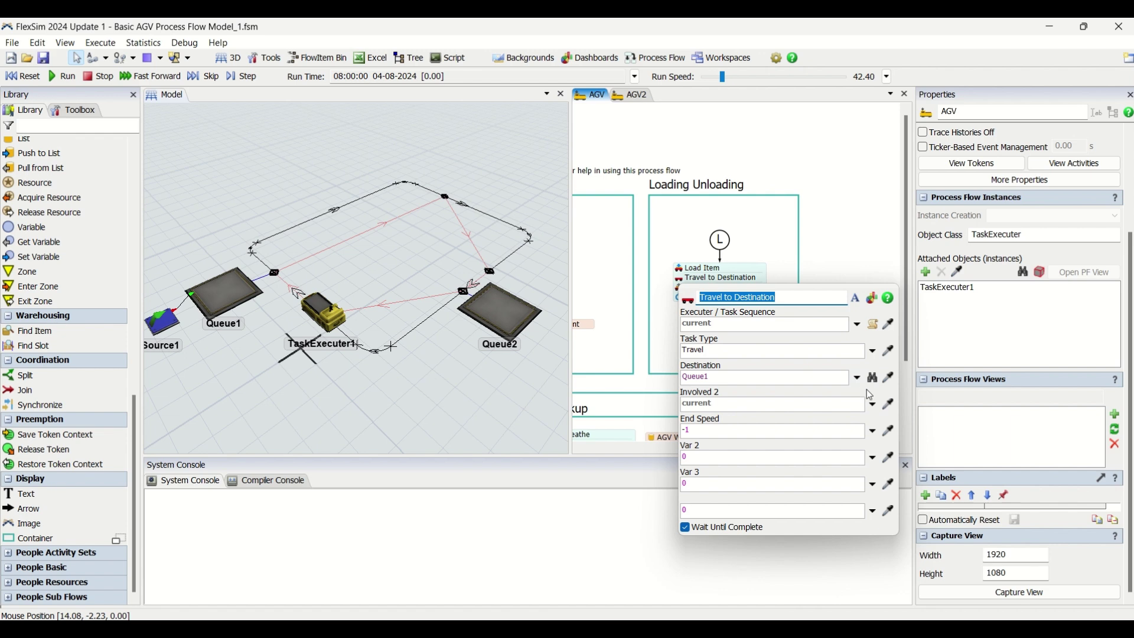
click(888, 380)
click(509, 314)
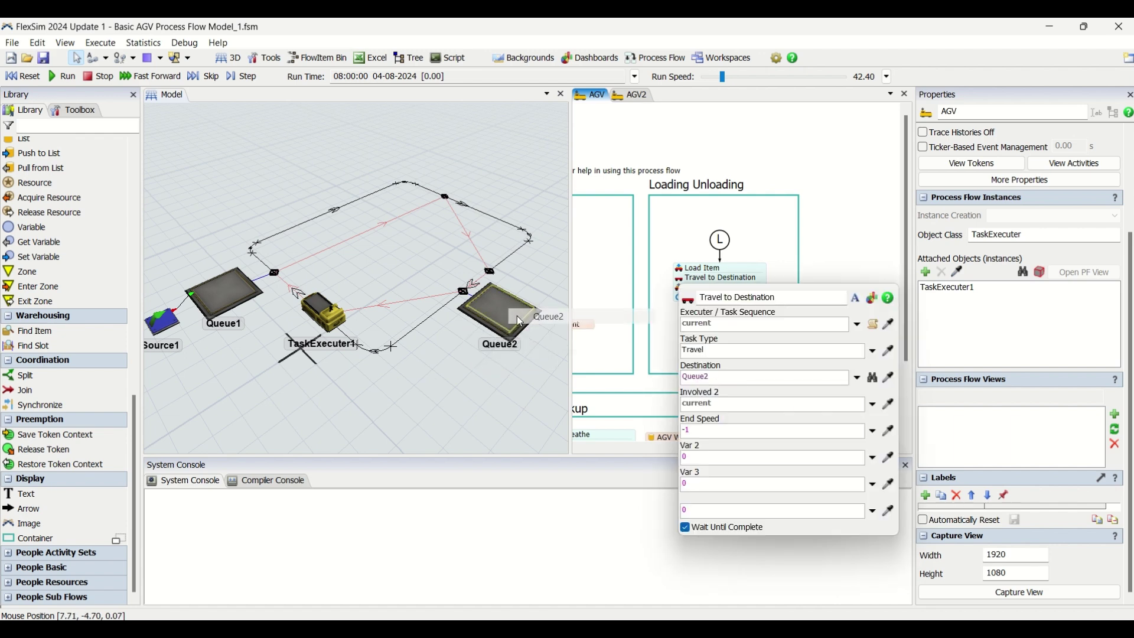
- Run the simulation at a run speed of 21.49 and watch TaskExecuter1 alongside the whole Basic AGV process flow
click(60, 77)
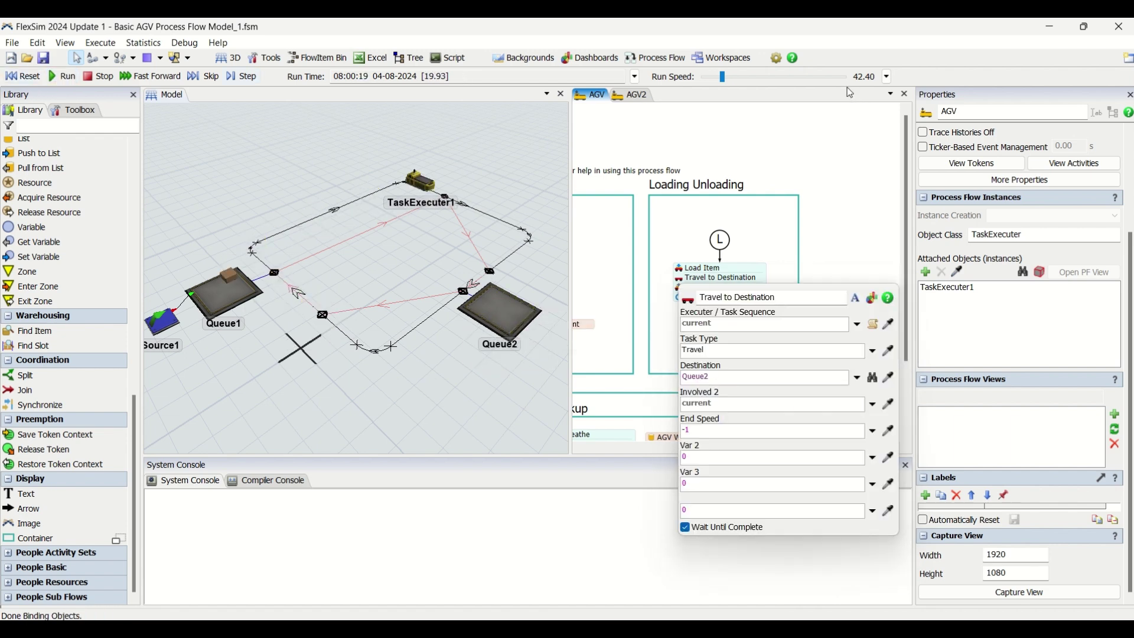
mouse_move(724, 77)
mouse_down()
mouse_move(735, 79)
mouse_move(720, 77)
mouse_up()
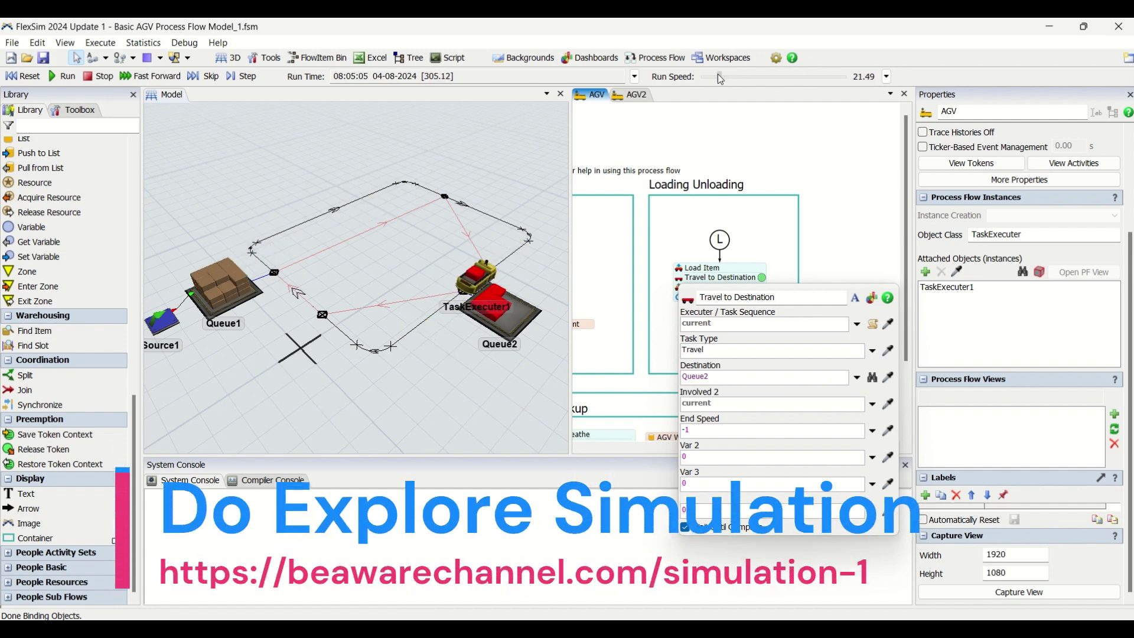
click(802, 221)
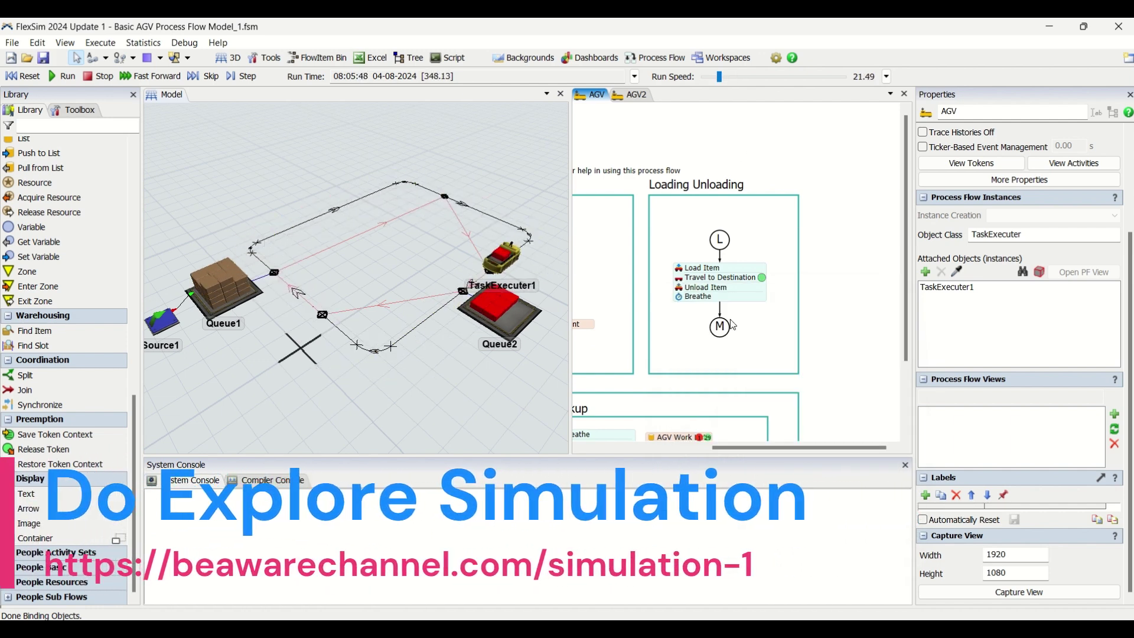
scroll(687, 332, down, 2)
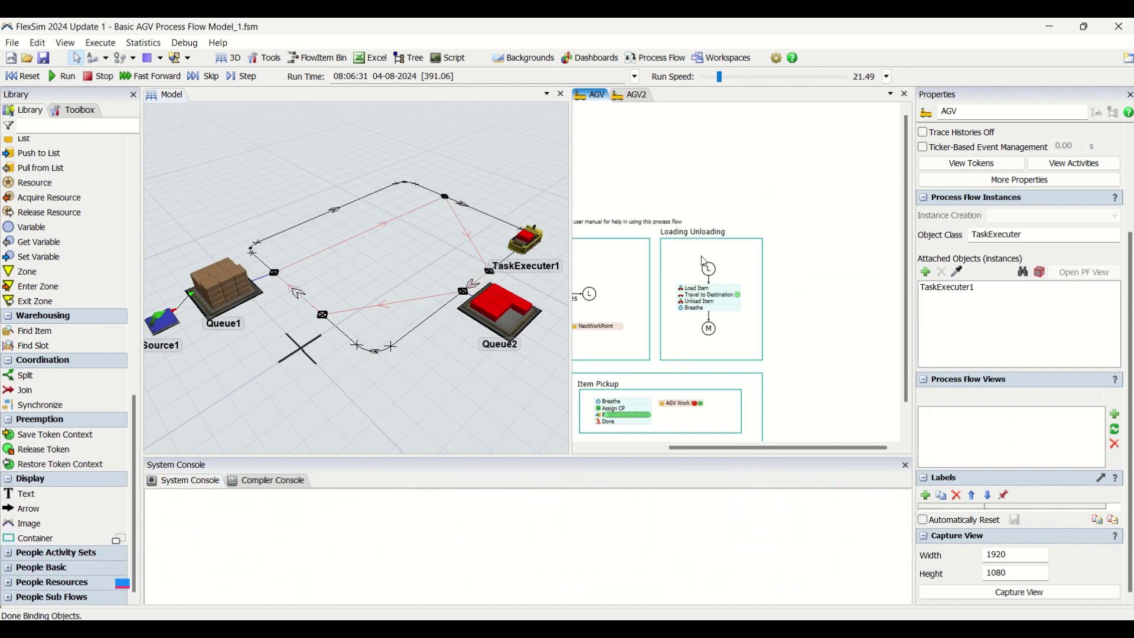
drag(731, 195, 808, 156)
scroll(807, 155, down, 1)
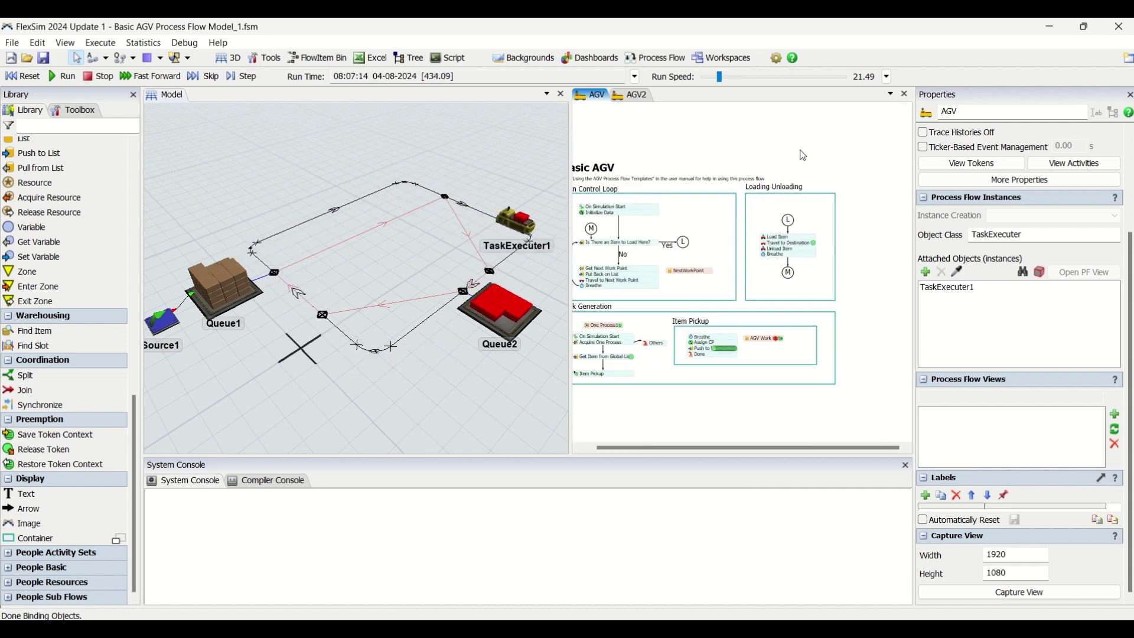
- Bring the whole Basic AGV process flow into view and inspect Queue1's statistics, labels and trigger properties
drag(637, 159, 665, 160)
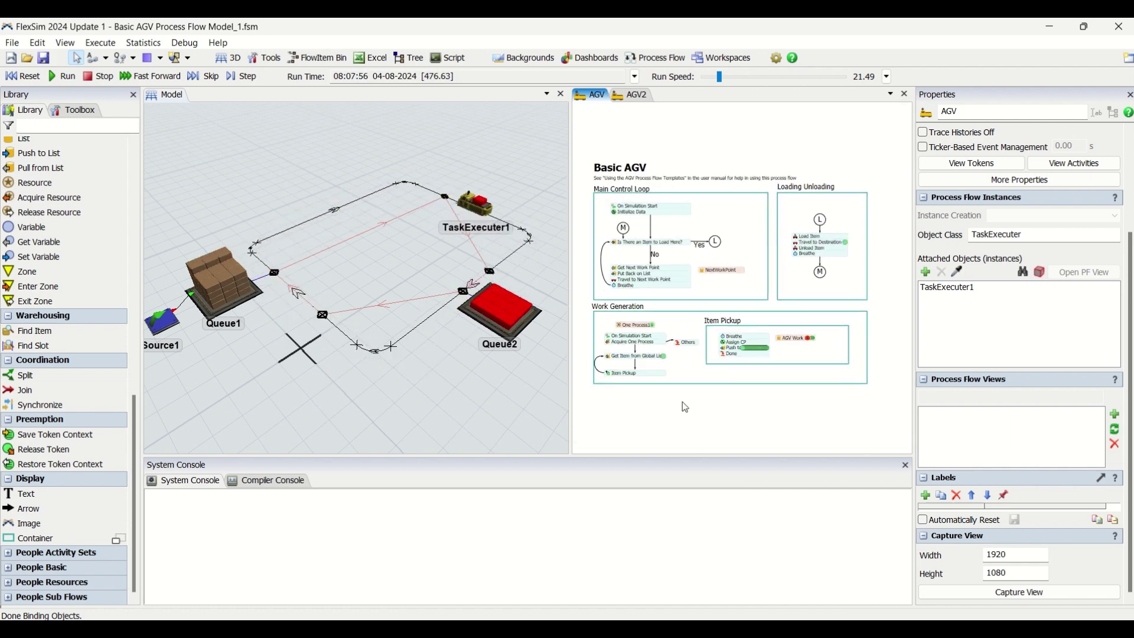
drag(683, 403, 676, 396)
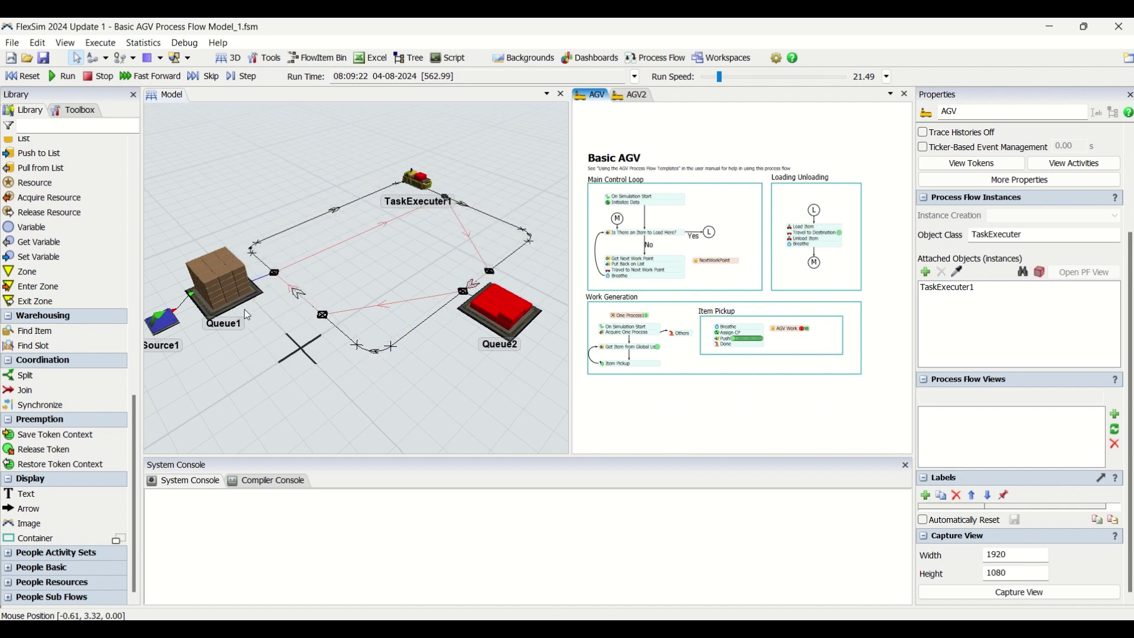
click(247, 308)
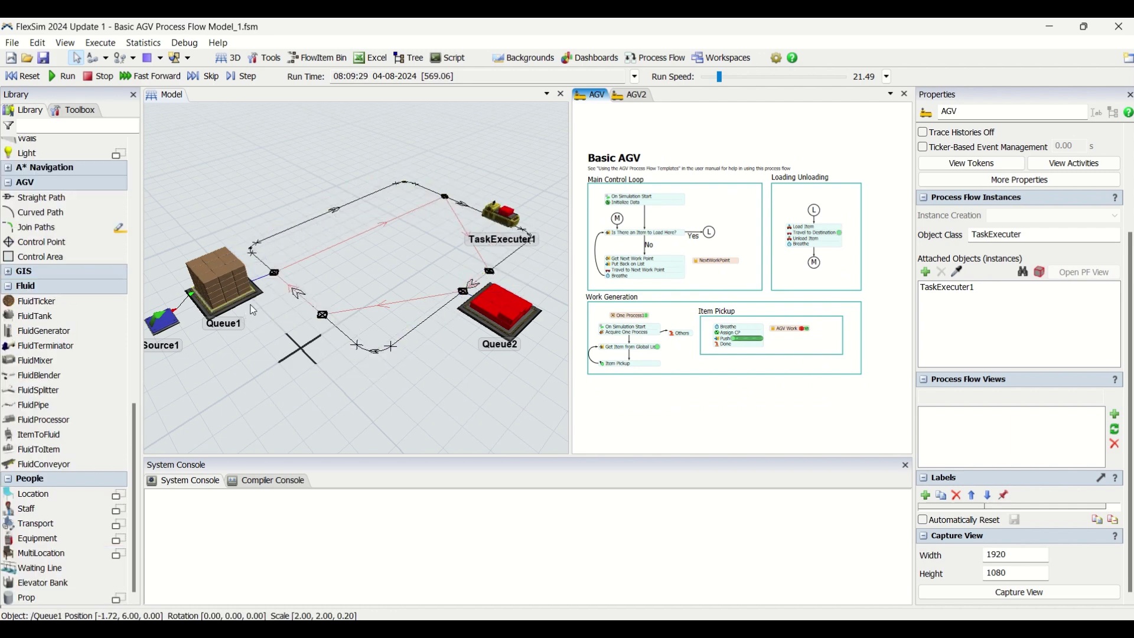
click(251, 309)
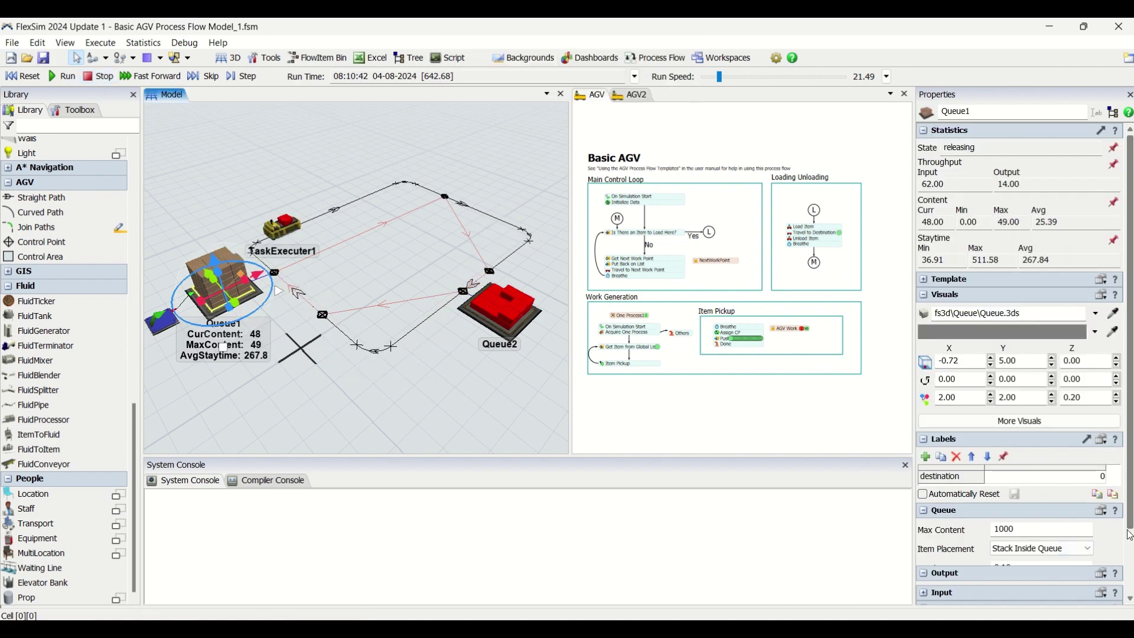
scroll(975, 502, down, 2)
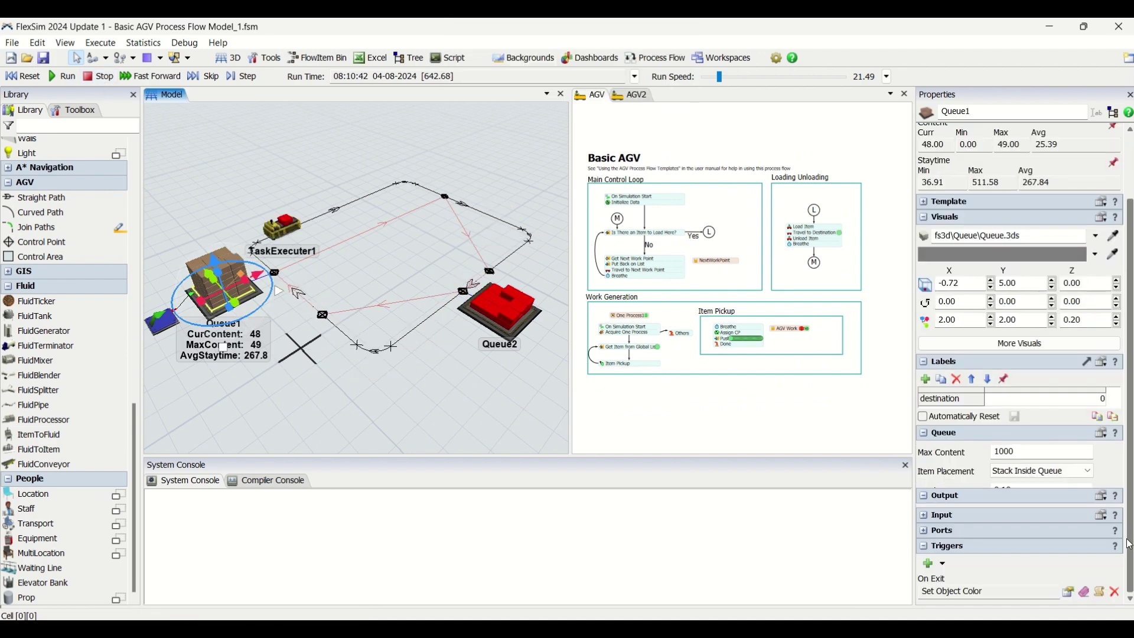
click(445, 397)
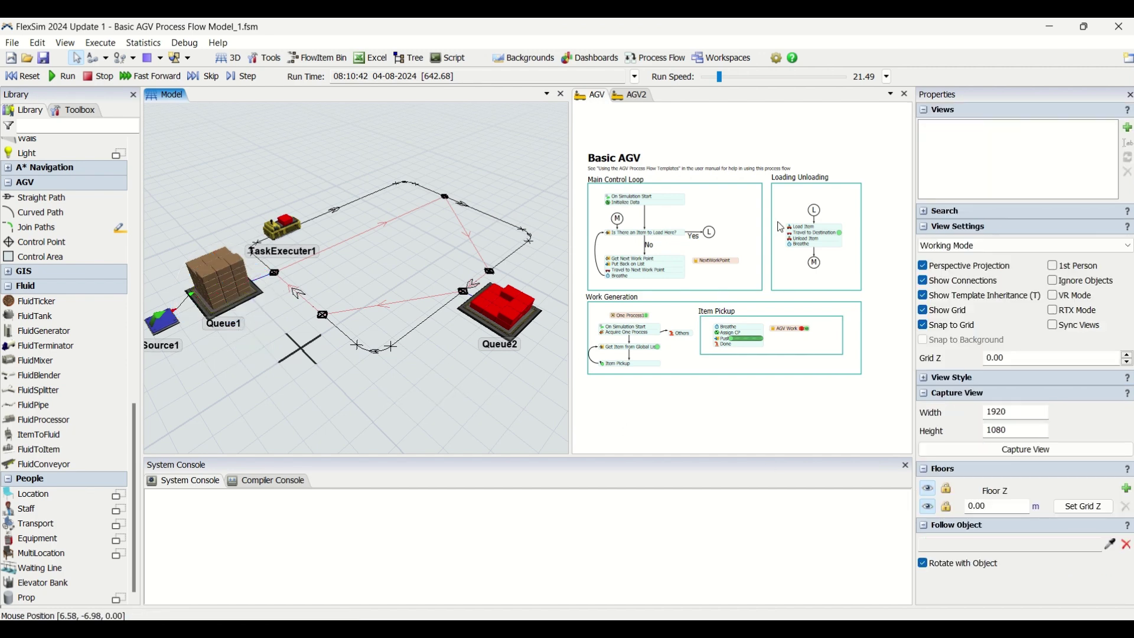
- Check the objects attached to the AGV process flow and review the Travel to Destination activity's settings
click(795, 394)
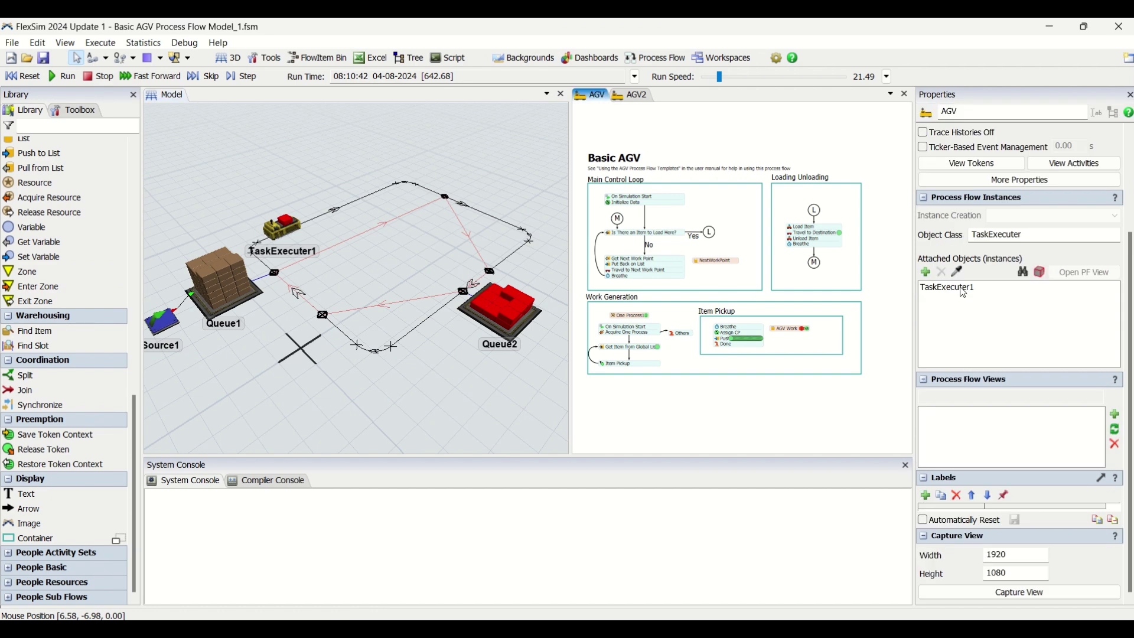
click(791, 240)
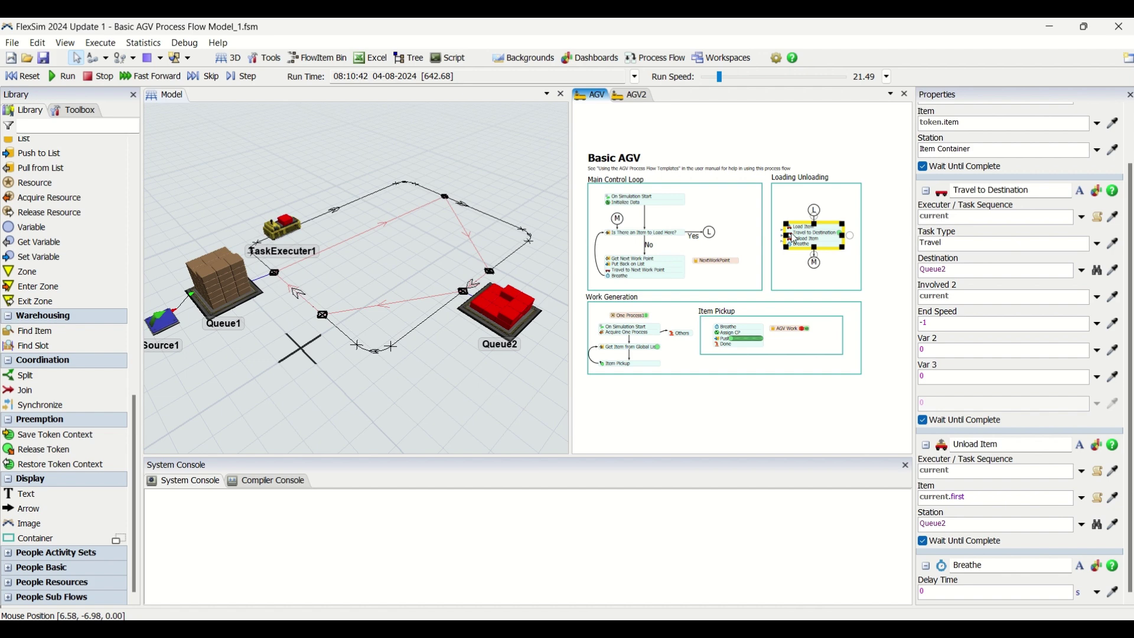
double_click(789, 235)
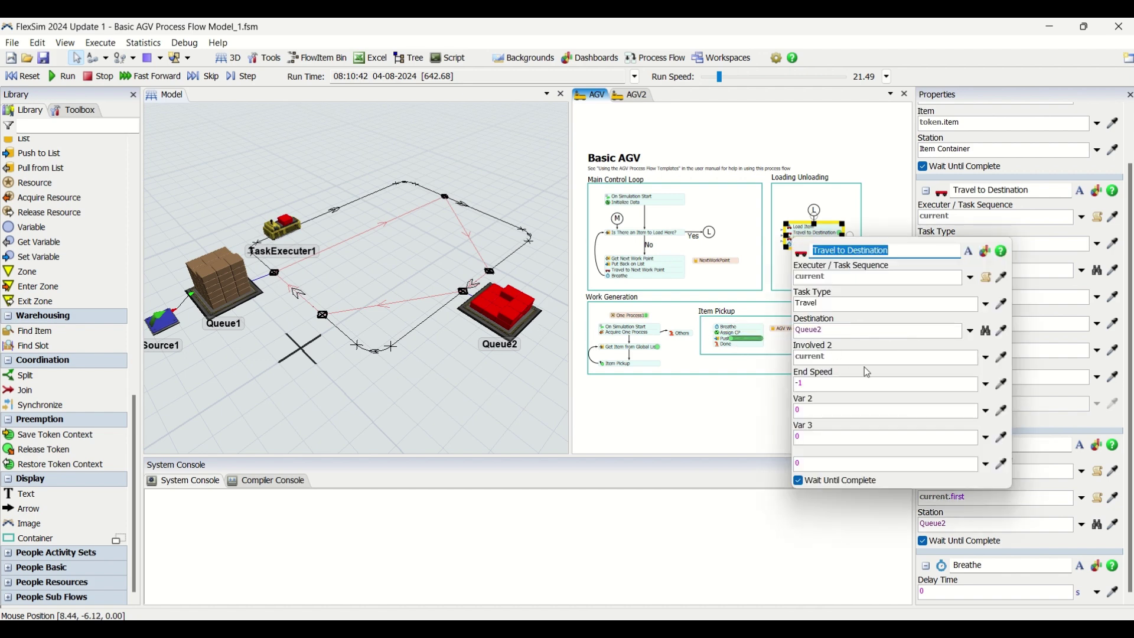
click(878, 190)
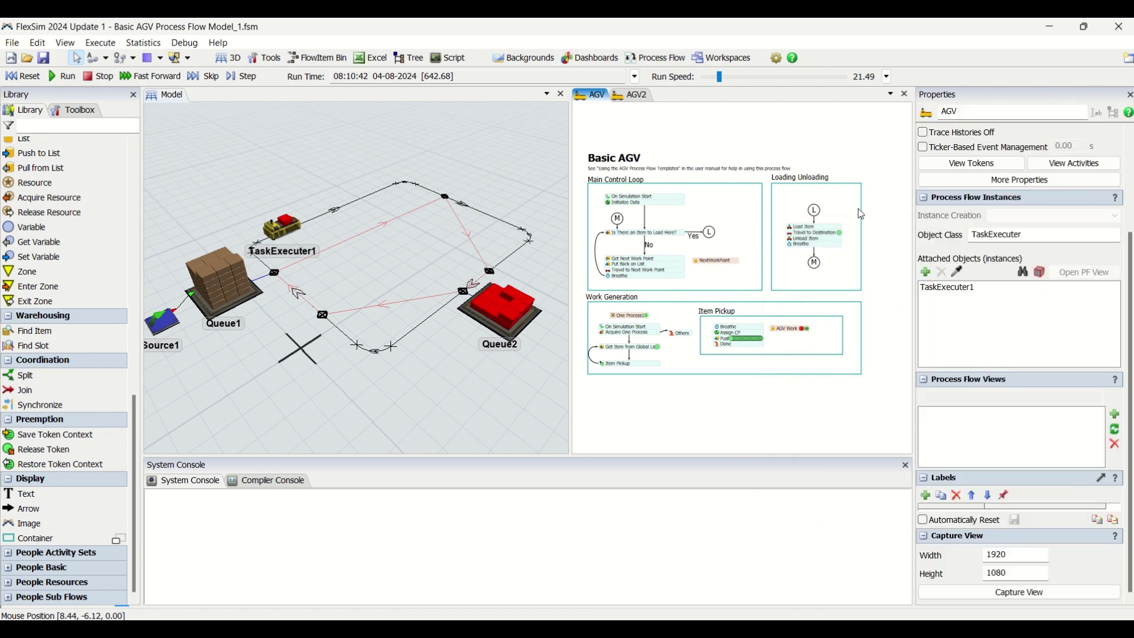
- Review the Unload Item activity's item and station settings, and look over the complete Basic AGV process flow
double_click(796, 244)
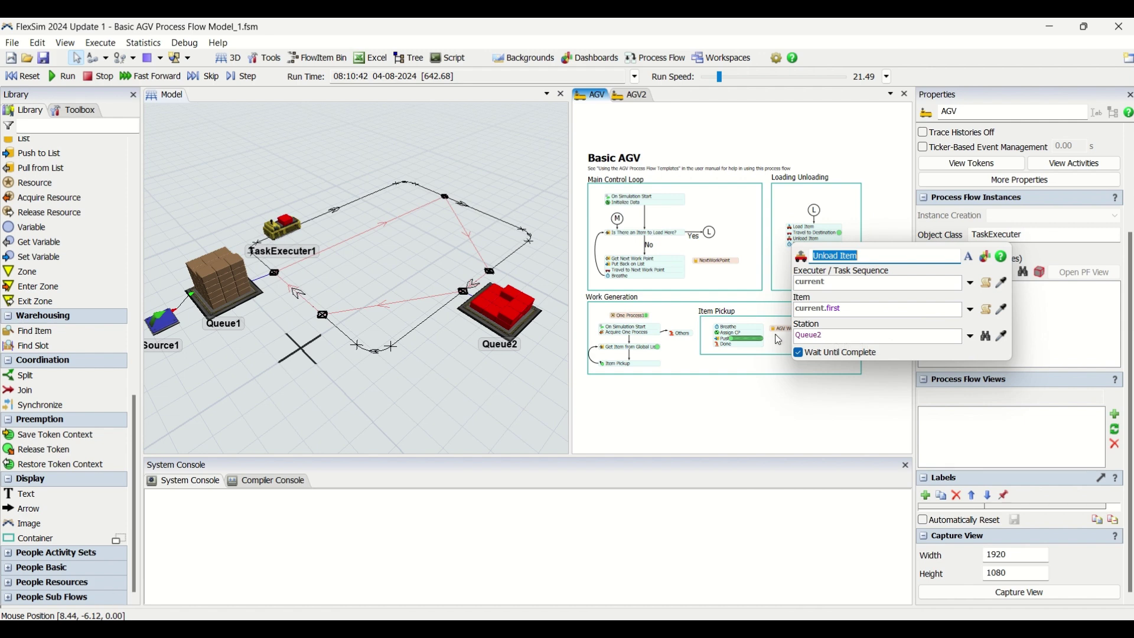
click(664, 381)
scroll(665, 410, down, 1)
scroll(665, 409, up, 2)
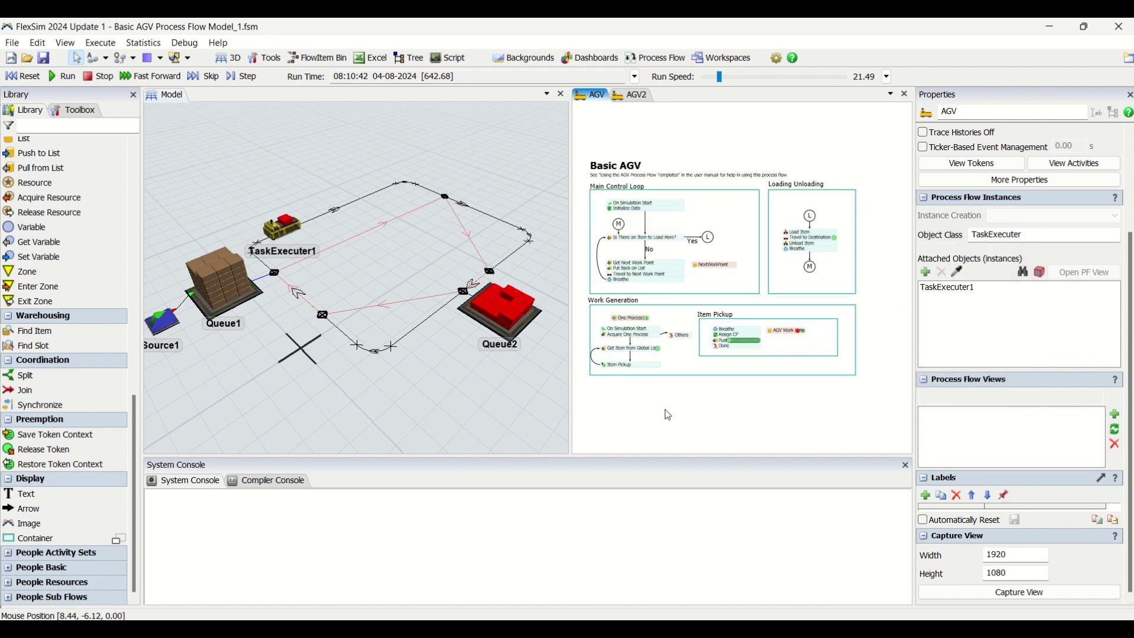
scroll(665, 410, down, 1)
drag(676, 400, 669, 385)
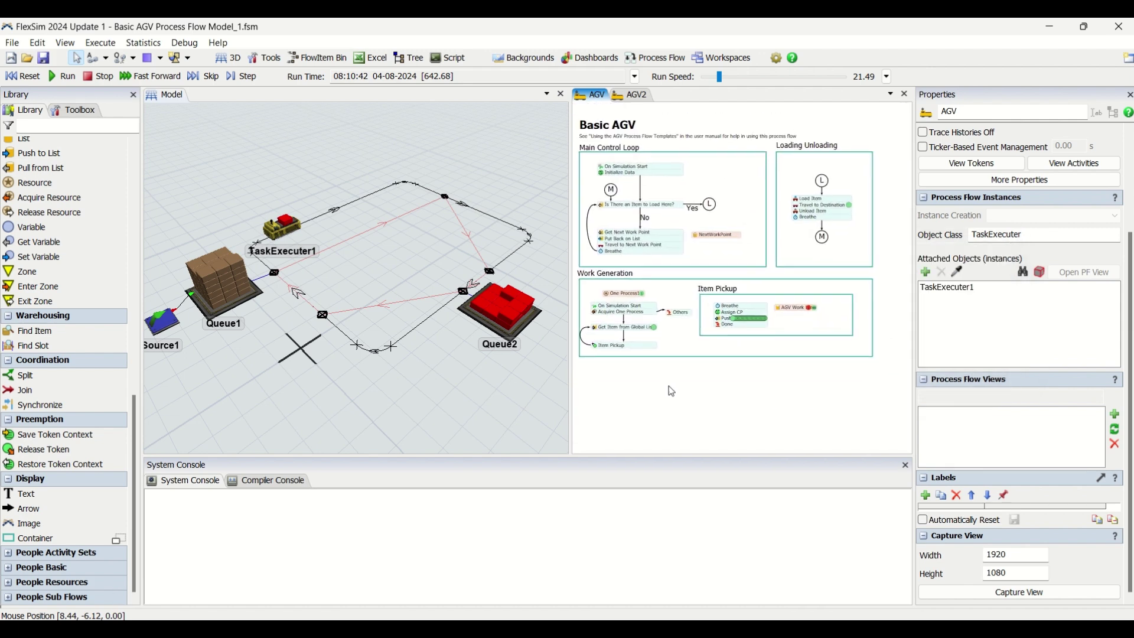